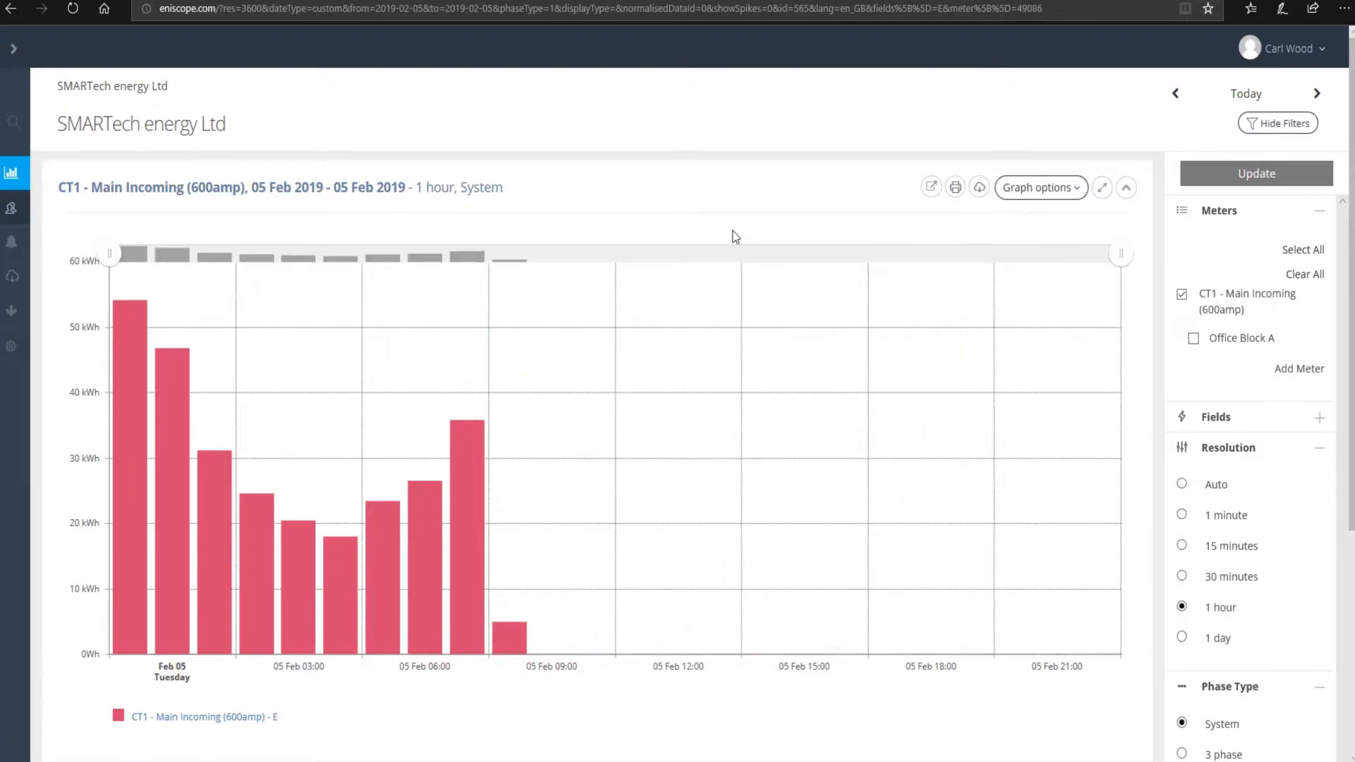
- Set the chart date range to 08 Jan – 15 Jan 2019, then reopen the date picker
mouse_move(15, 214)
click(1249, 94)
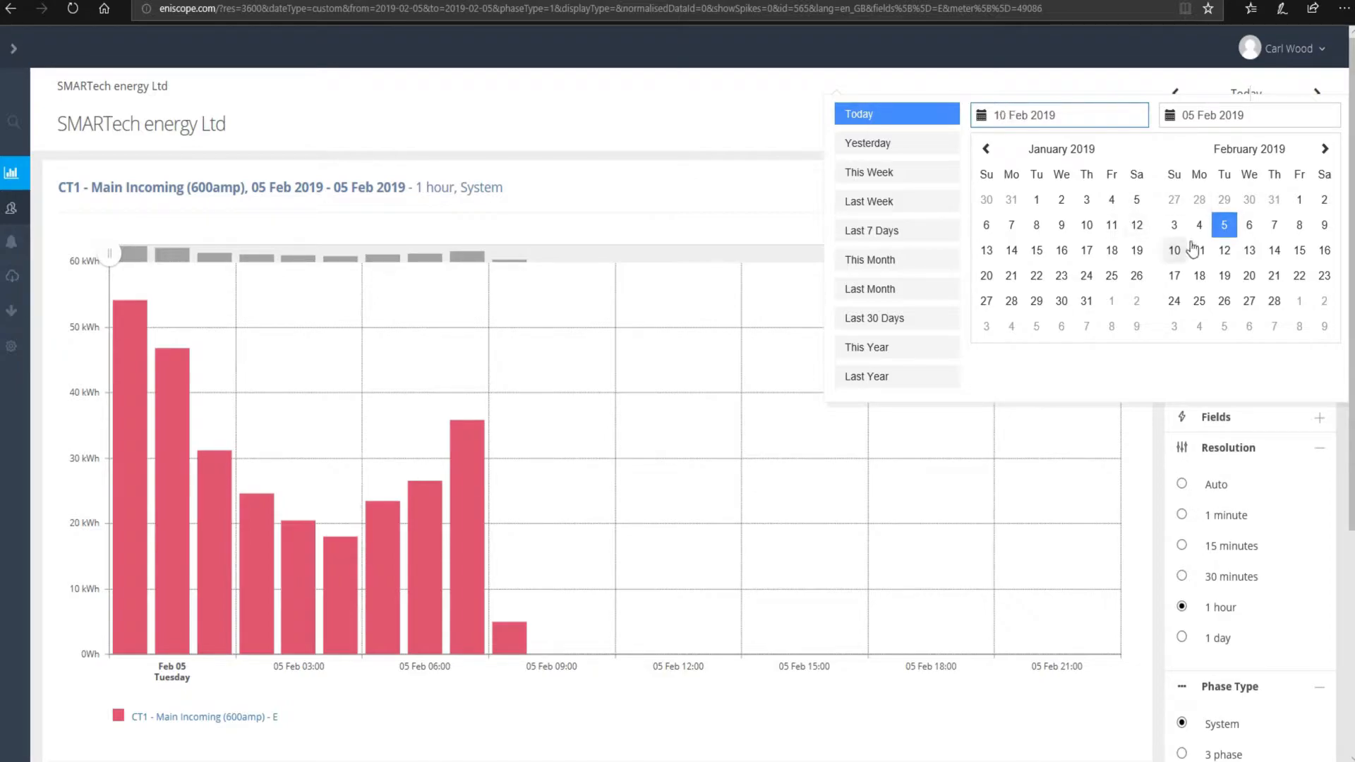
click(1037, 228)
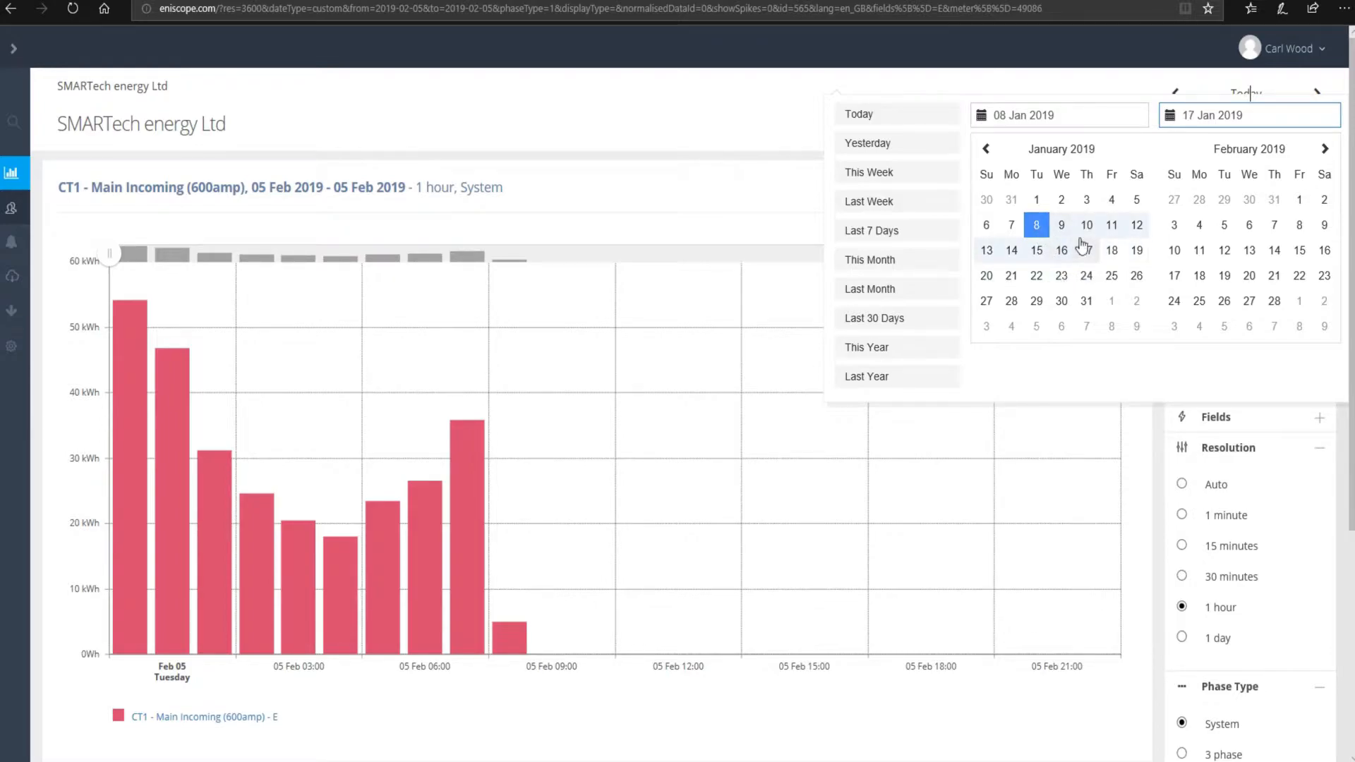
click(1038, 252)
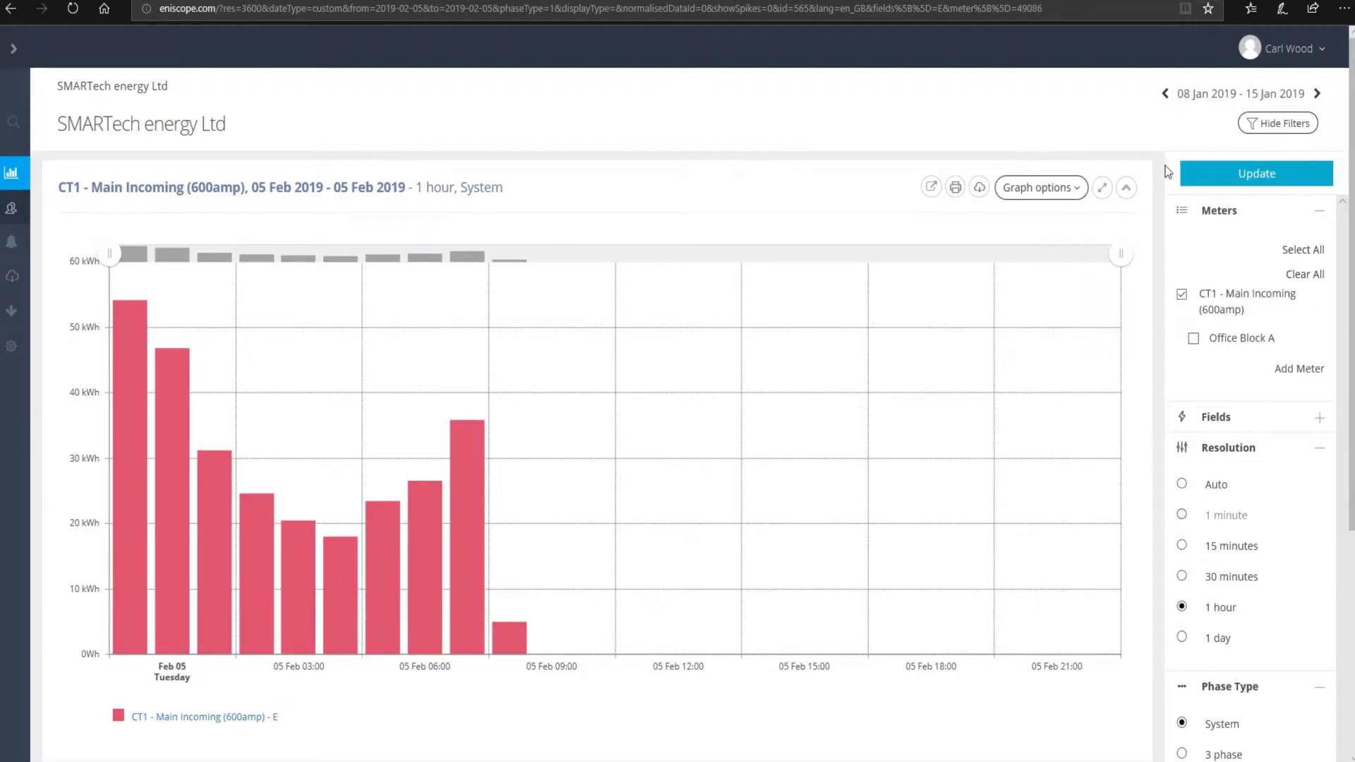
click(1241, 93)
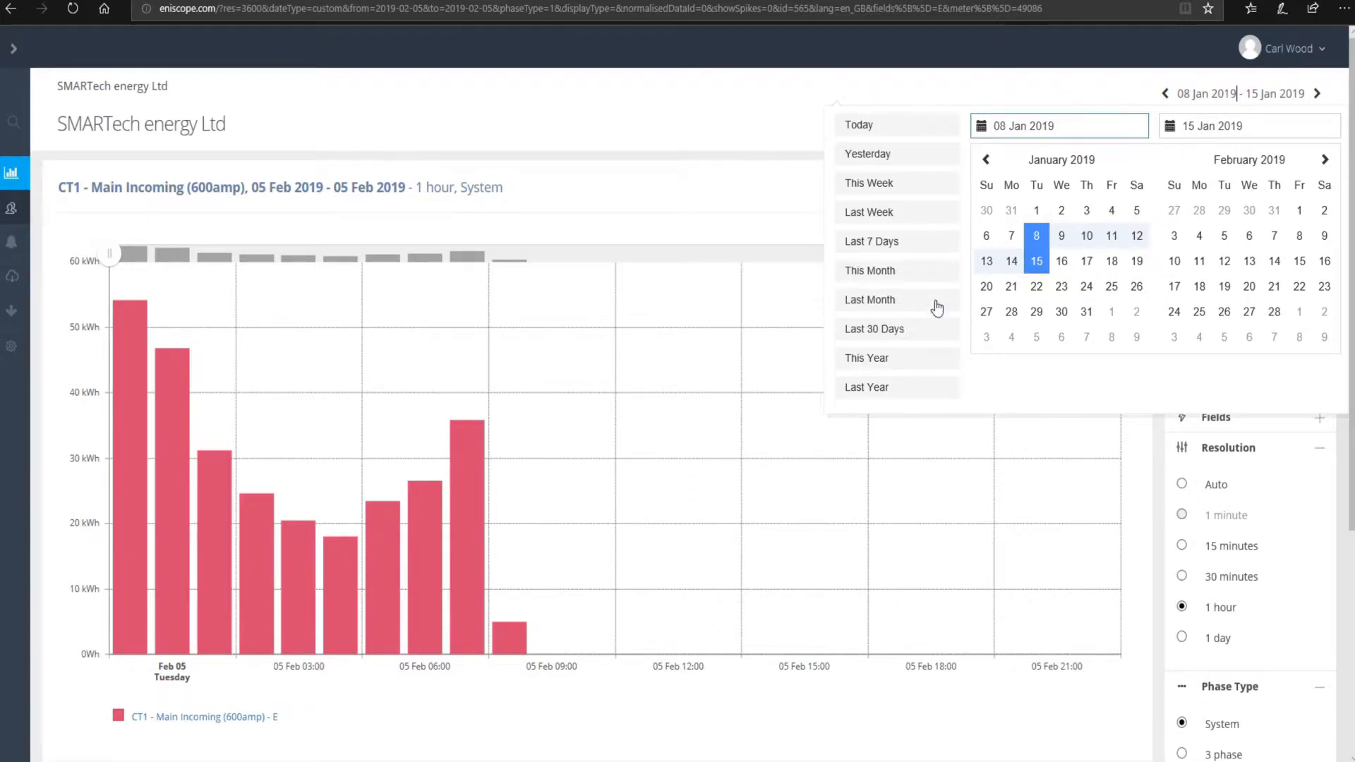
- Apply the This Week preset (03–09 Feb 2019) to the CT1 Main Incoming chart
click(905, 182)
scroll(906, 182, down, 5)
click(1236, 90)
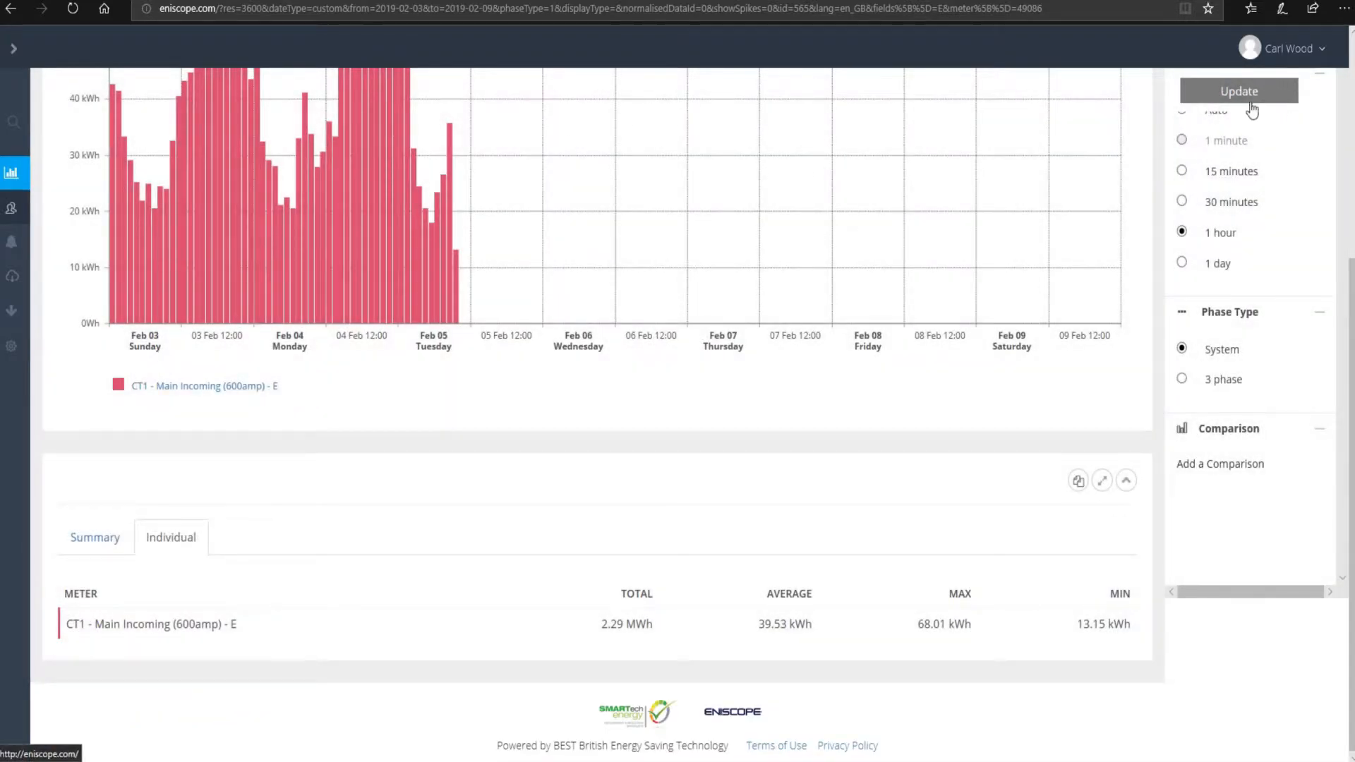
scroll(929, 265, up, 1)
scroll(929, 266, up, 4)
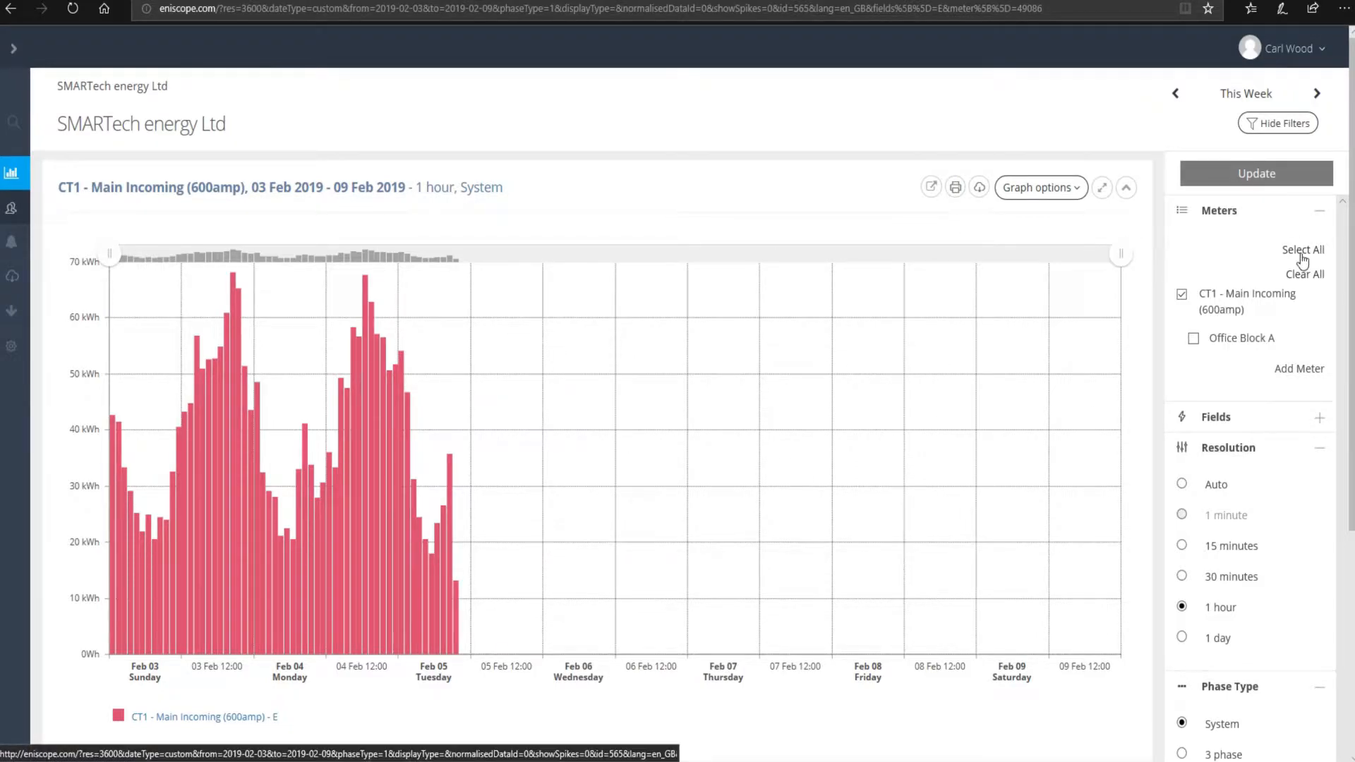
- Collapse the Resolution, Meters, Phase type and Comparison filter sections
click(1318, 452)
click(1313, 212)
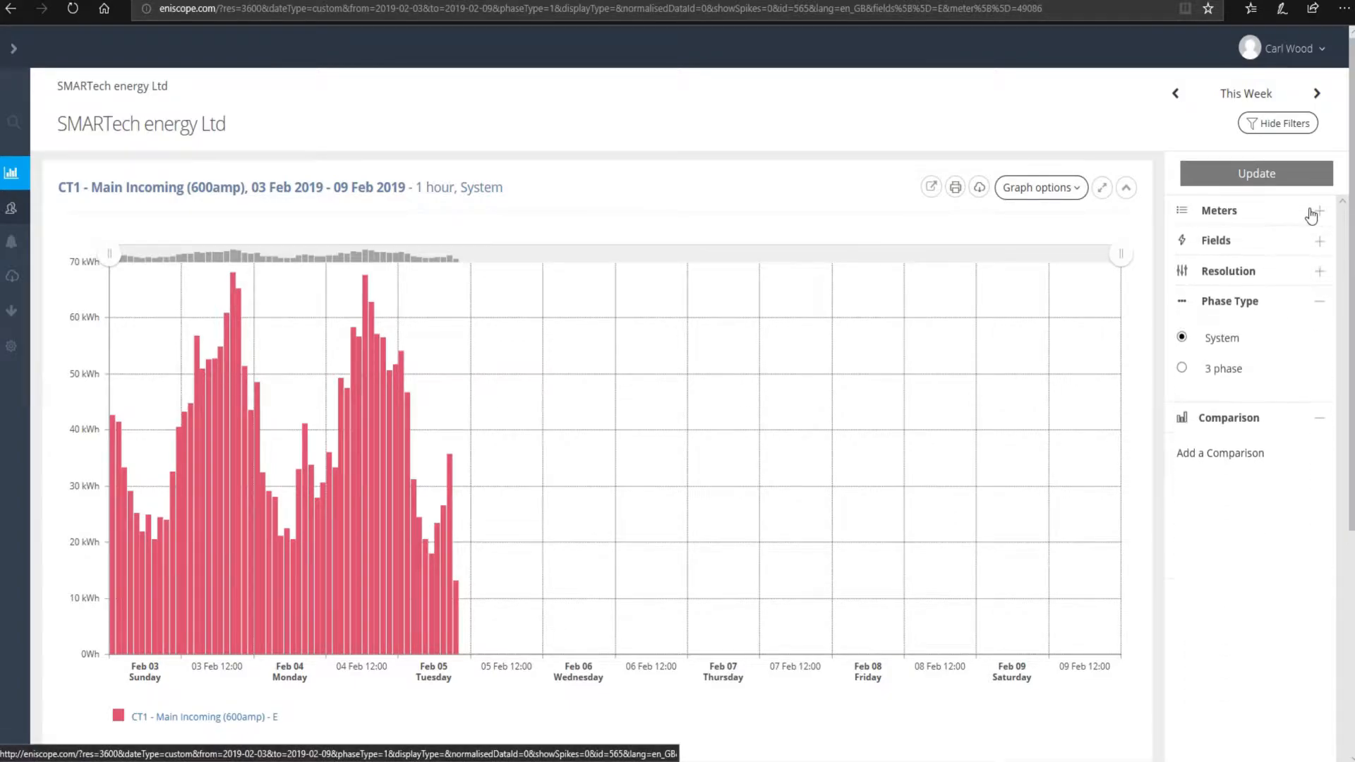
click(1318, 302)
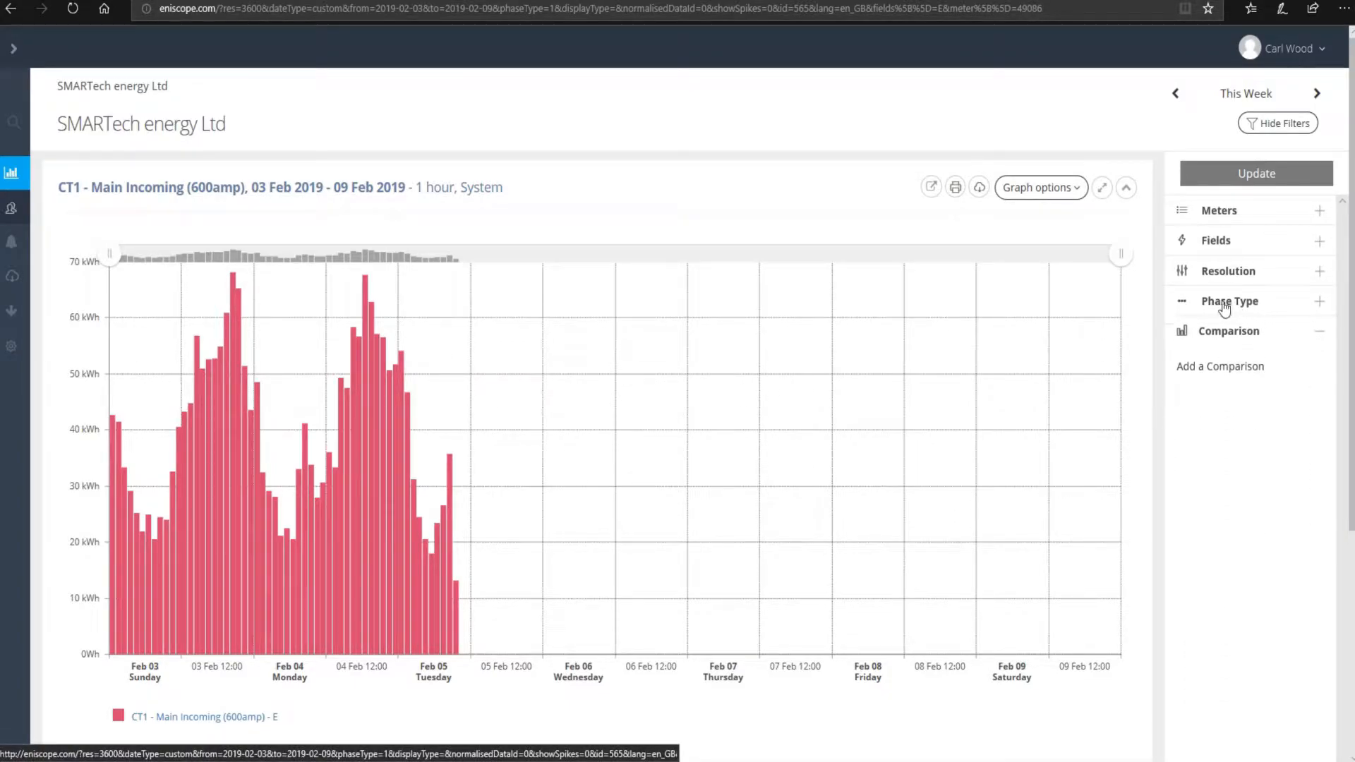
click(1318, 332)
- Tick Office Block A in the Meters list and update the chart with both meters
click(1286, 219)
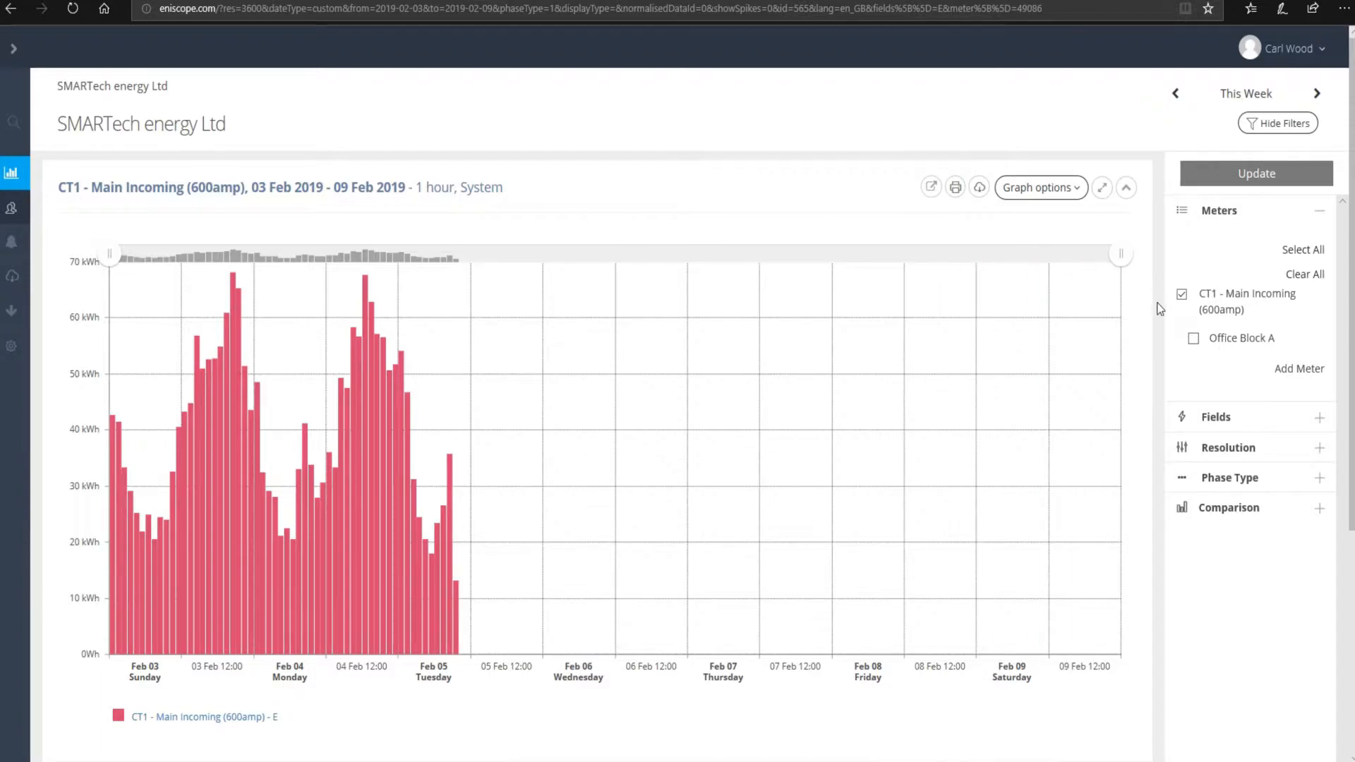
click(1194, 339)
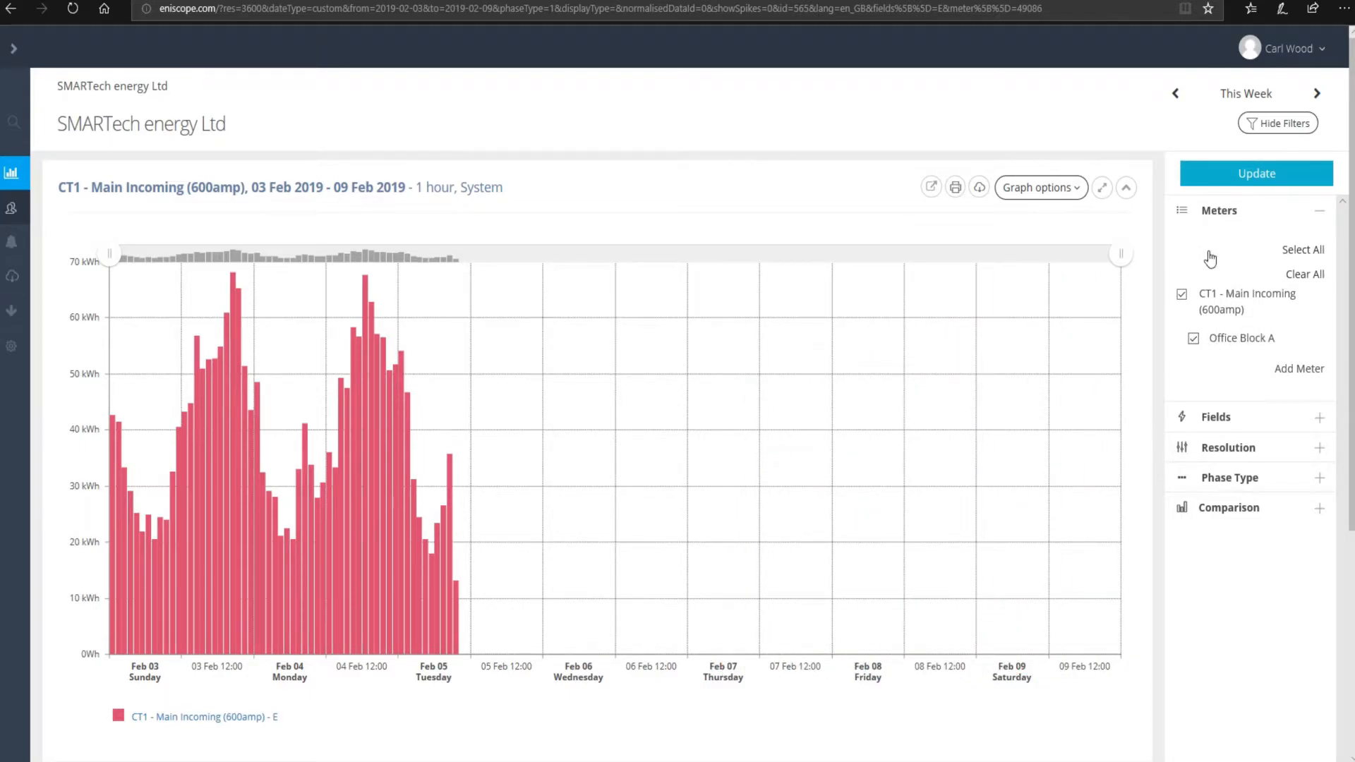
click(1194, 338)
click(1267, 170)
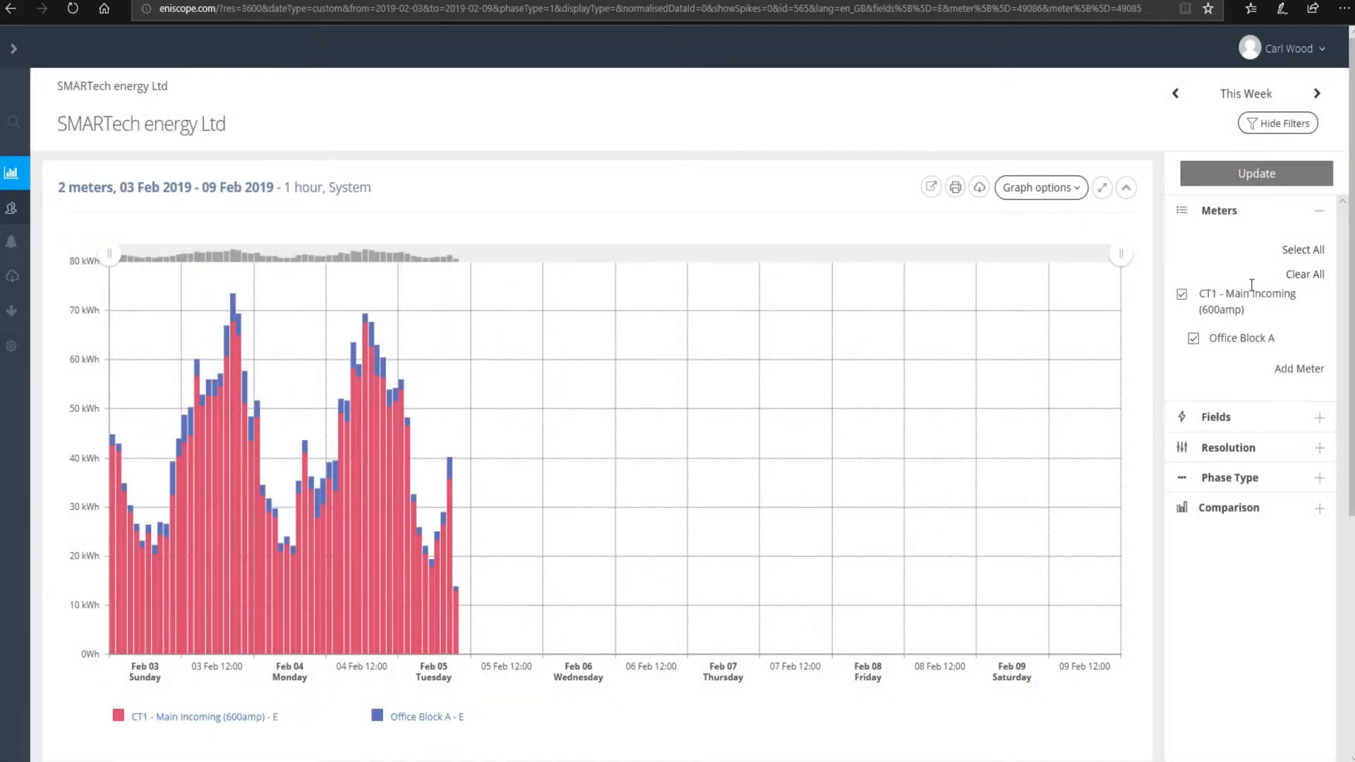
- Collapse Meters and expand the Fields list, where only Energy is ticked
click(1294, 214)
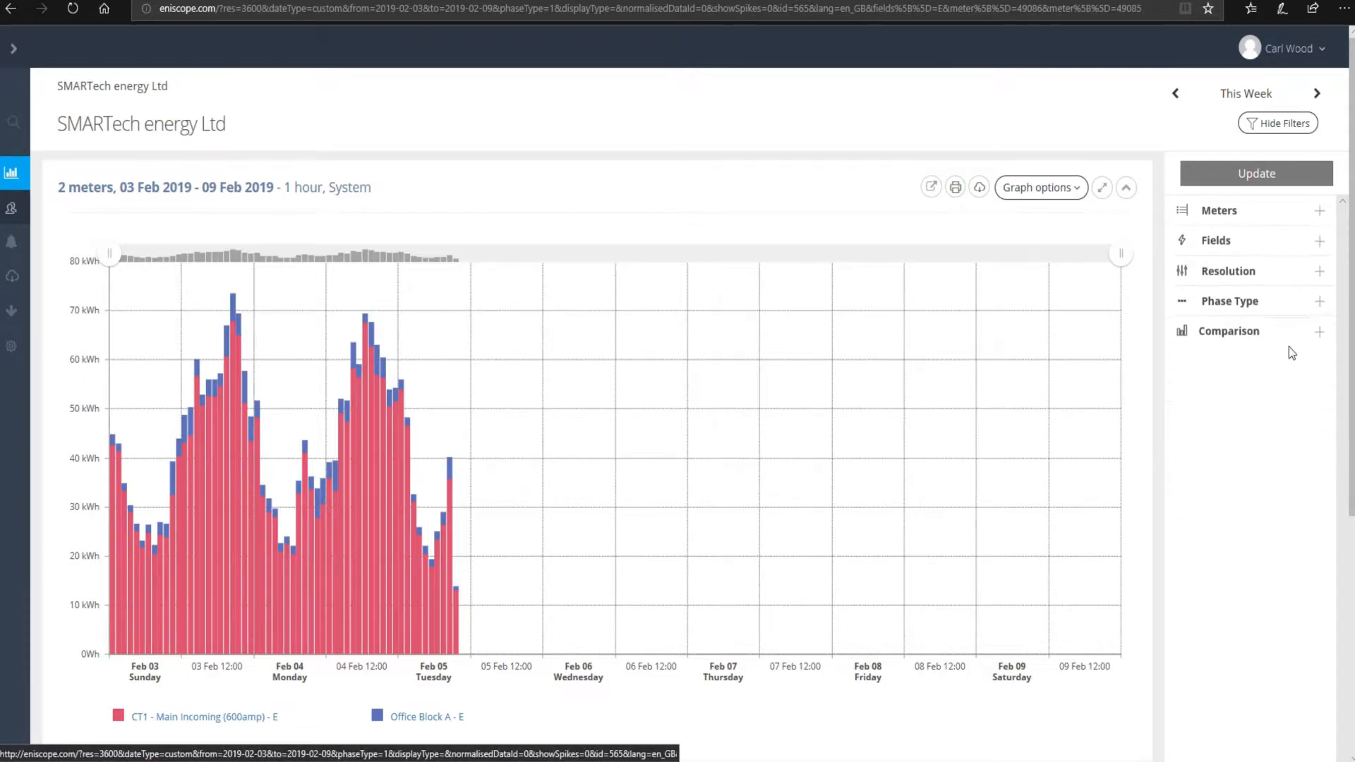
click(1229, 247)
drag(1344, 279, 1347, 342)
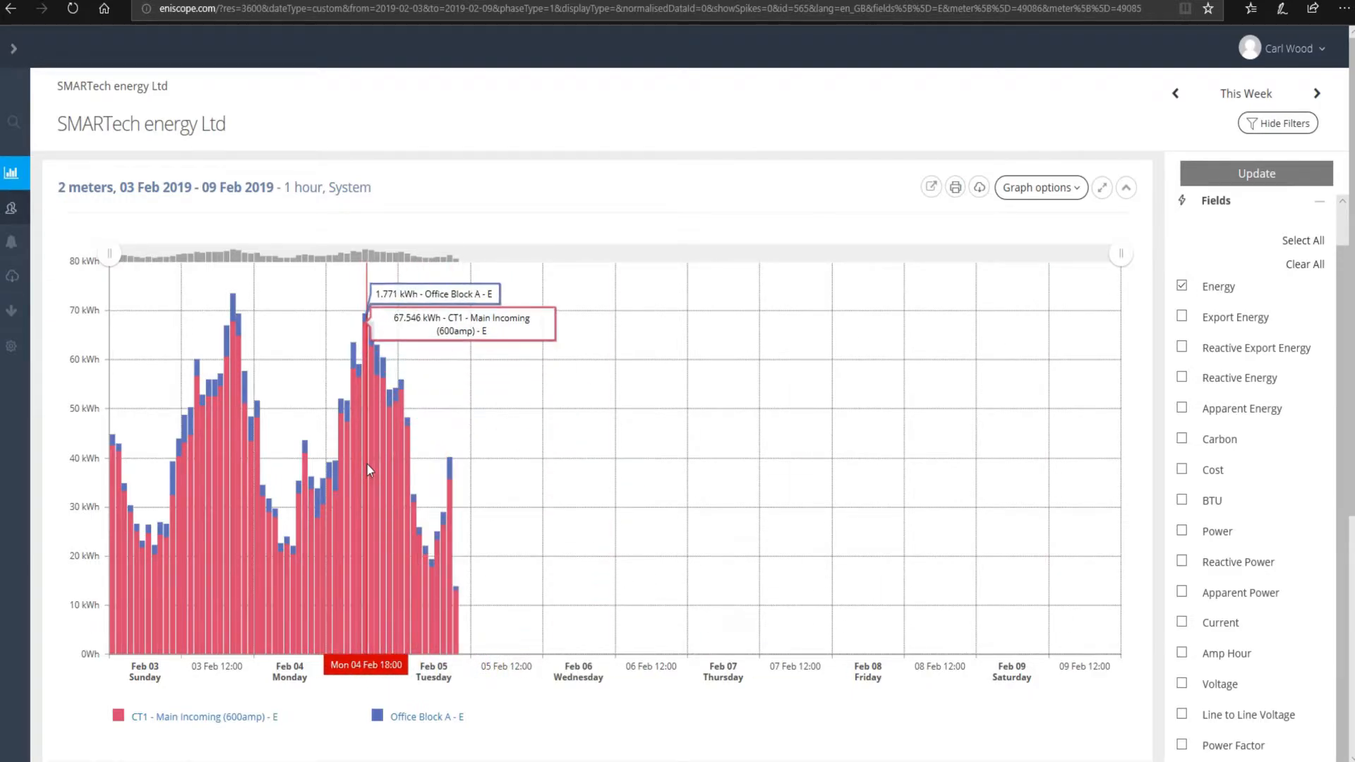
scroll(1181, 332, up, 3)
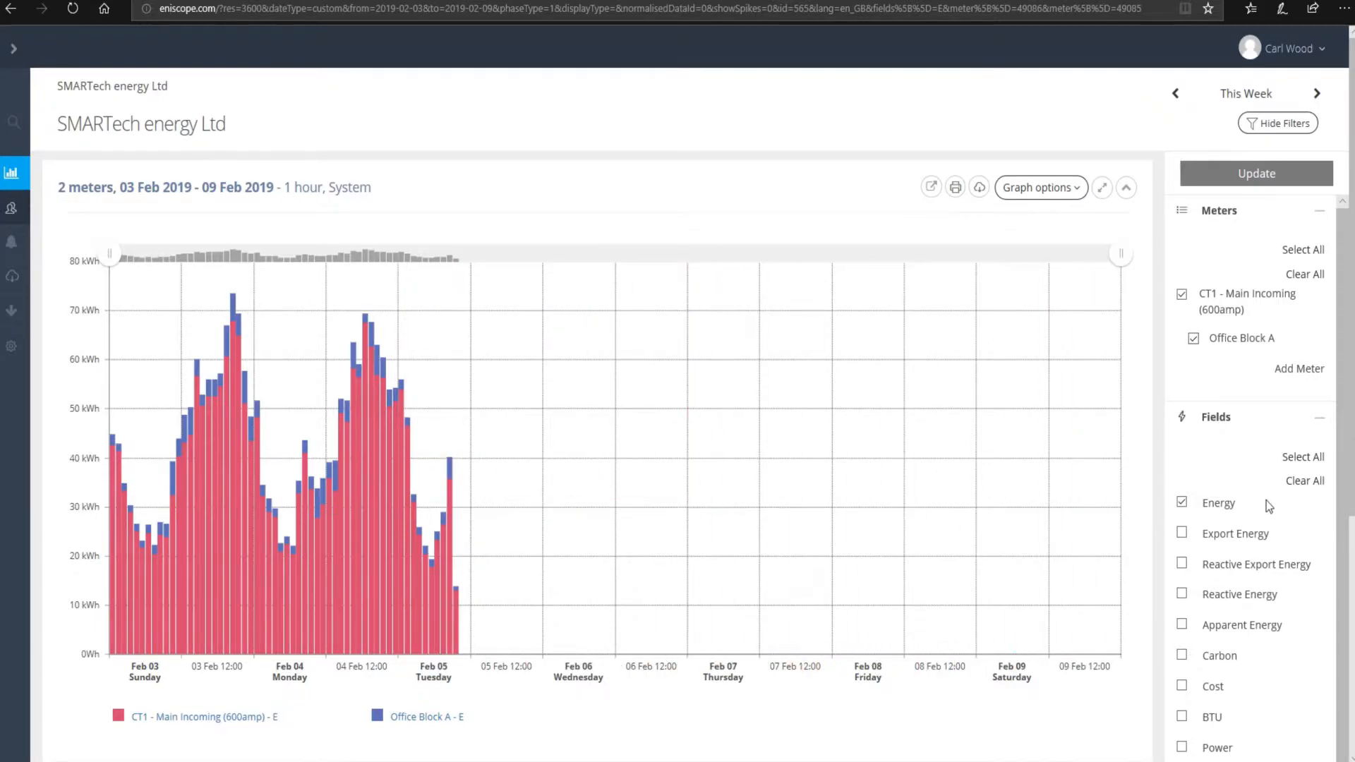
scroll(1246, 466, down, 3)
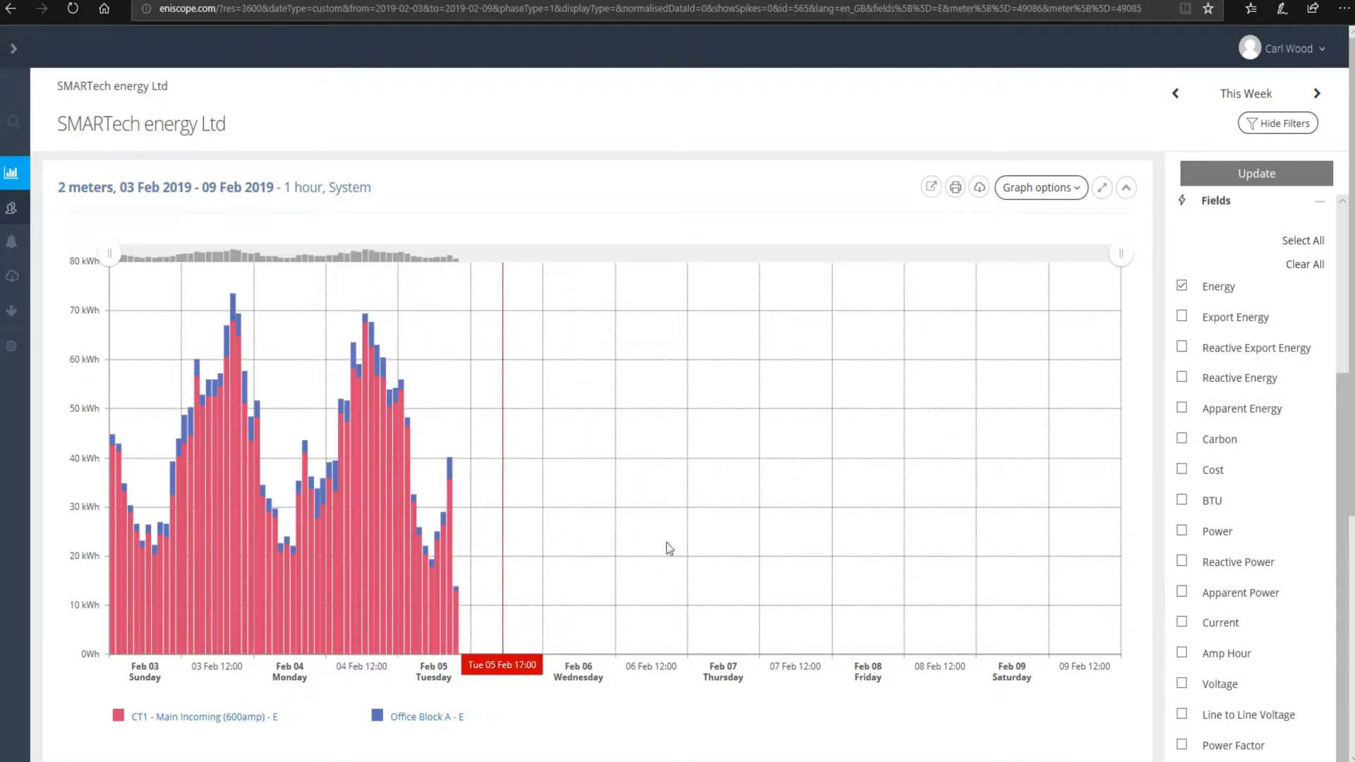
- Tick Current and Voltage in the Fields list alongside Energy
scroll(1234, 575, down, 3)
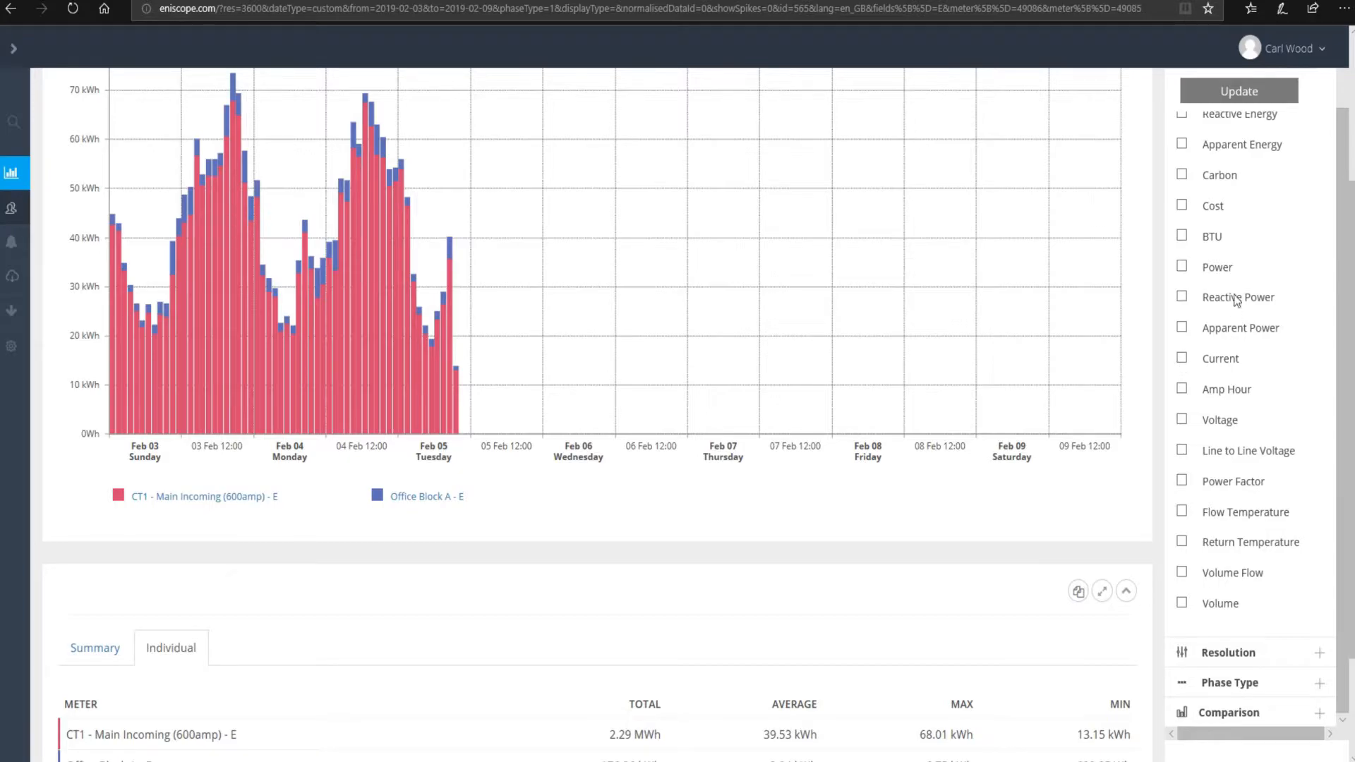
click(1183, 358)
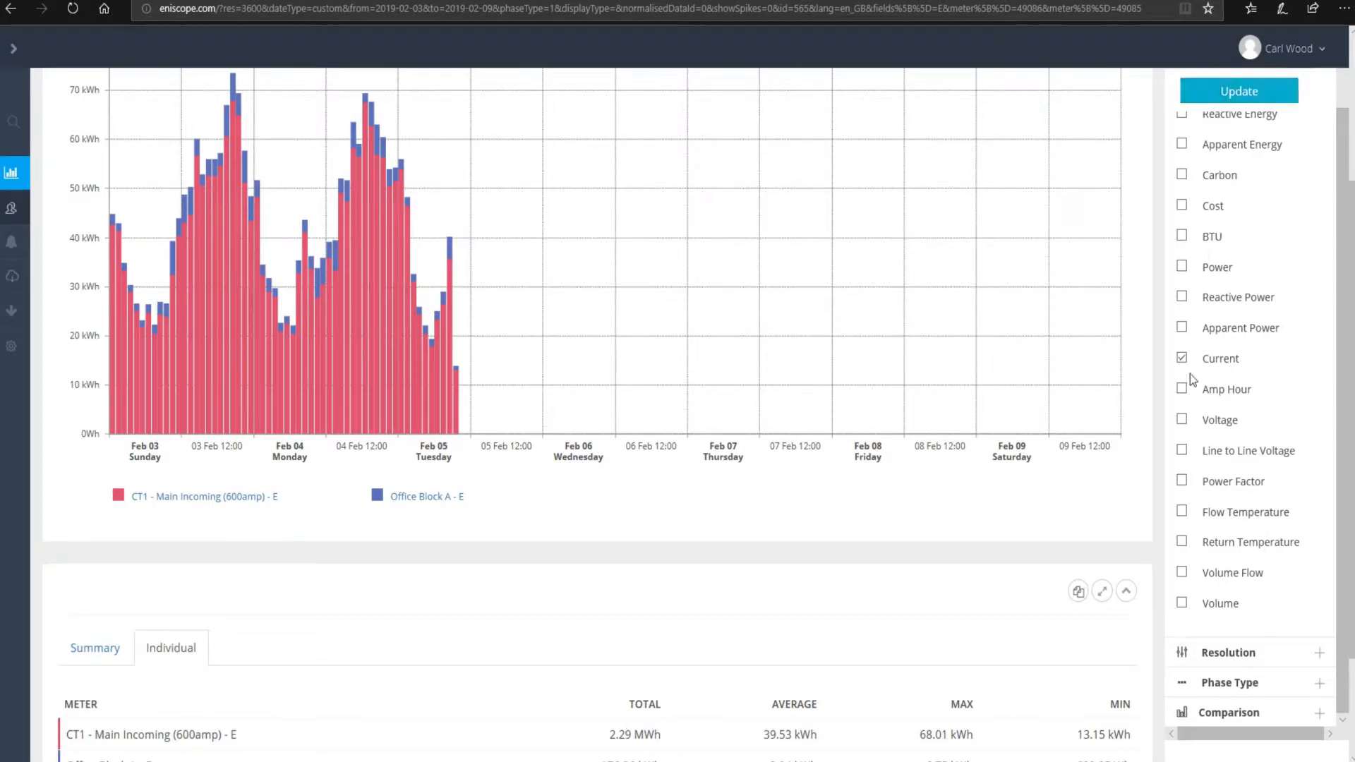
scroll(1206, 559, up, 3)
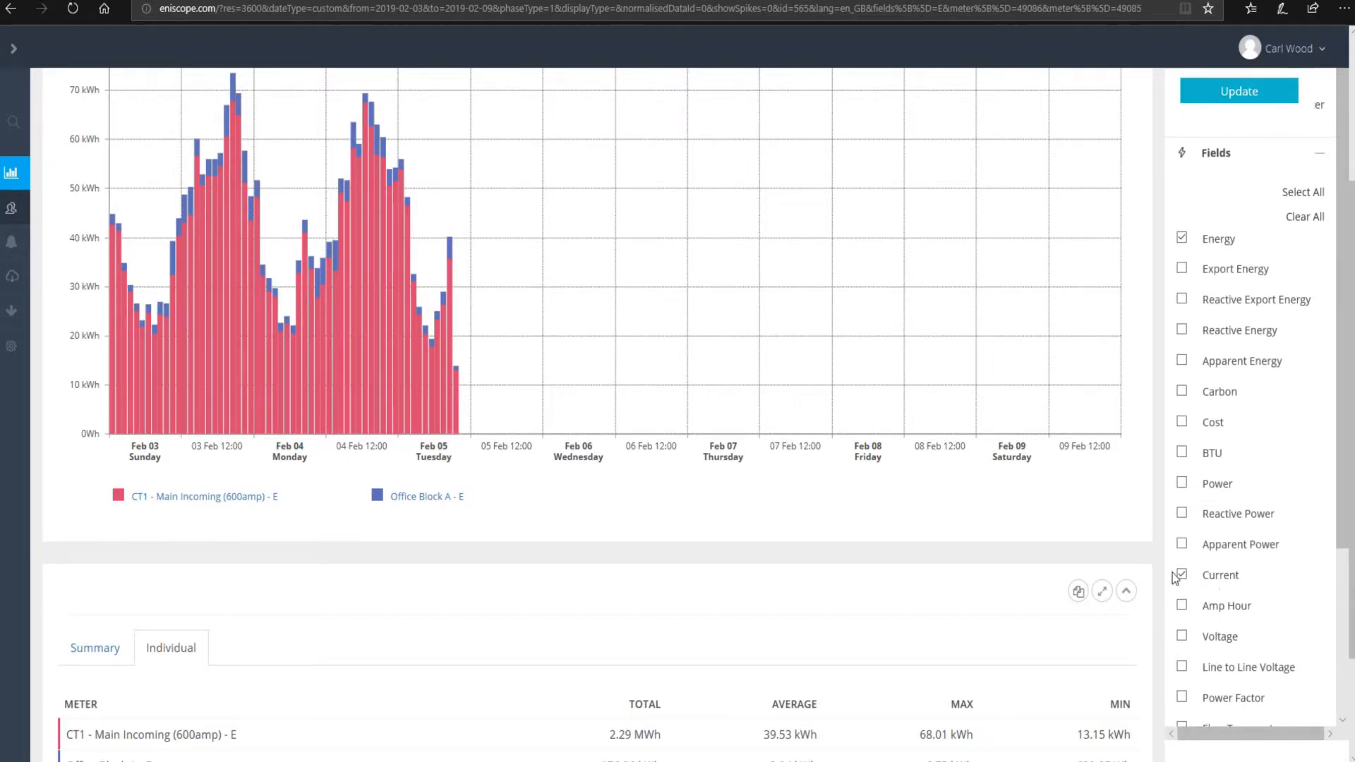
click(1183, 637)
scroll(645, 391, up, 3)
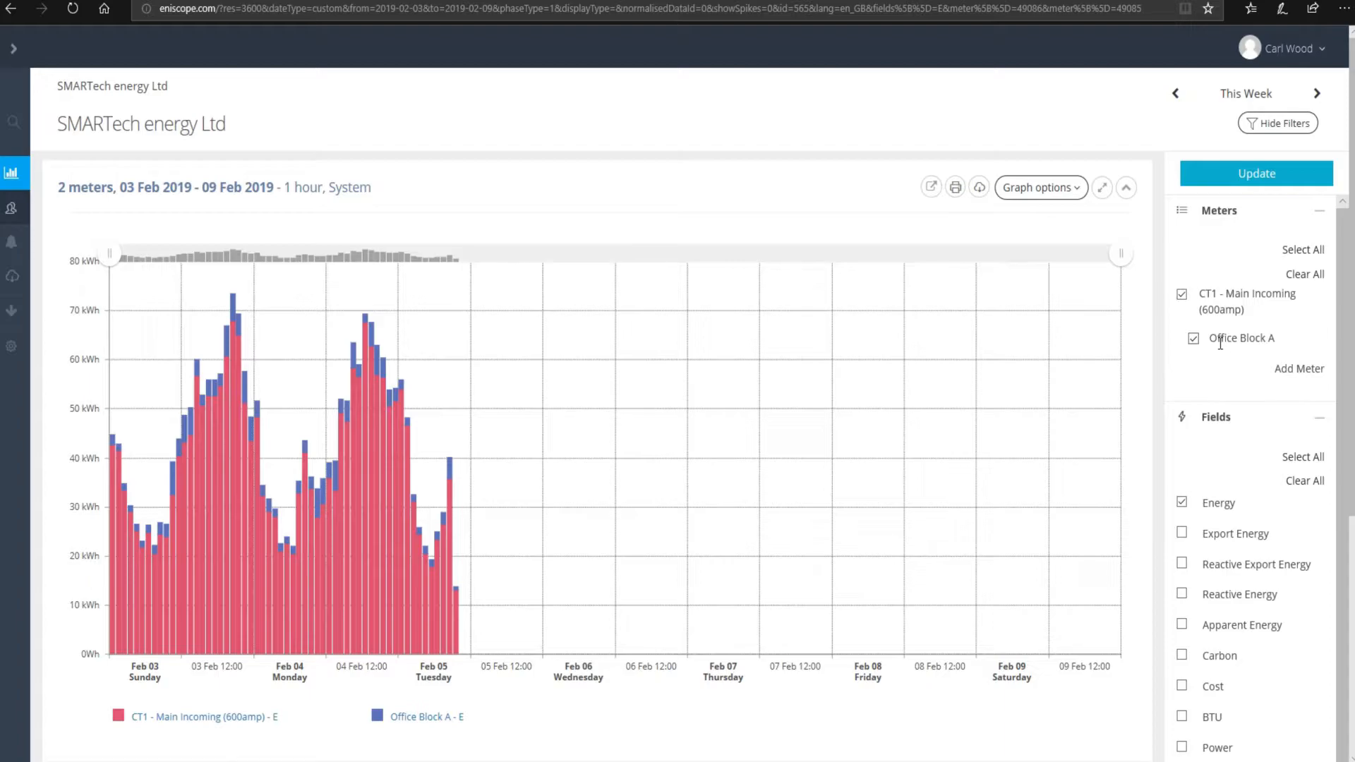
scroll(1240, 508, down, 6)
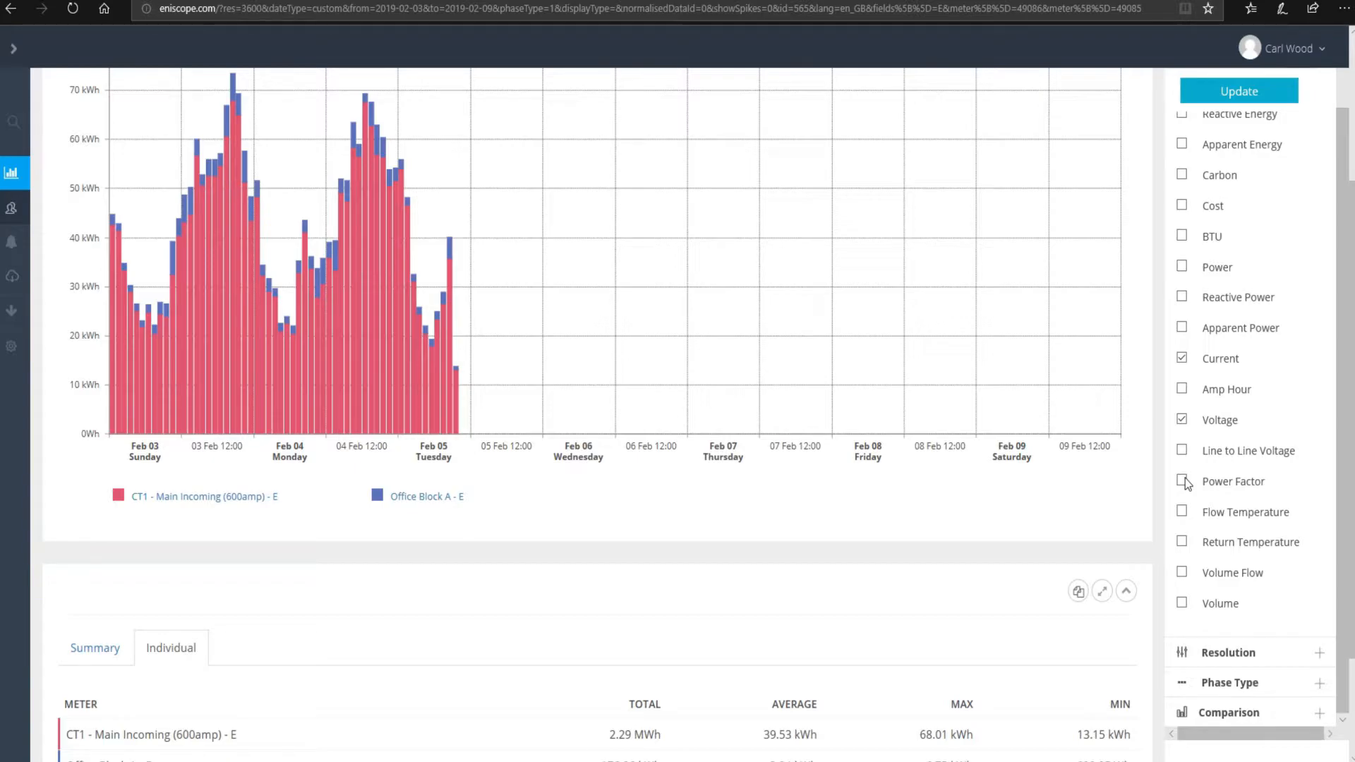
scroll(1256, 247, up, 3)
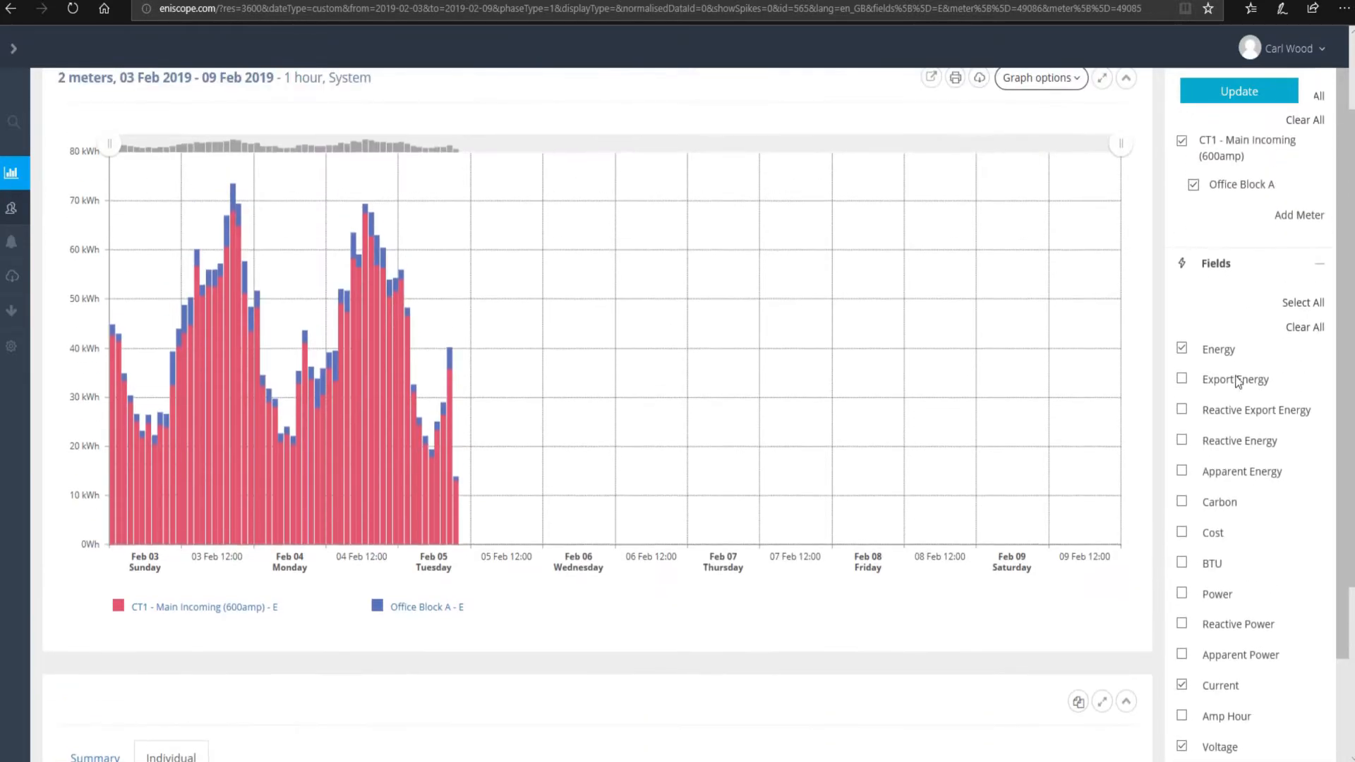
scroll(1238, 384, down, 2)
scroll(1228, 141, up, 2)
- Update the chart to overlay current and voltage lines for both meters
click(1250, 177)
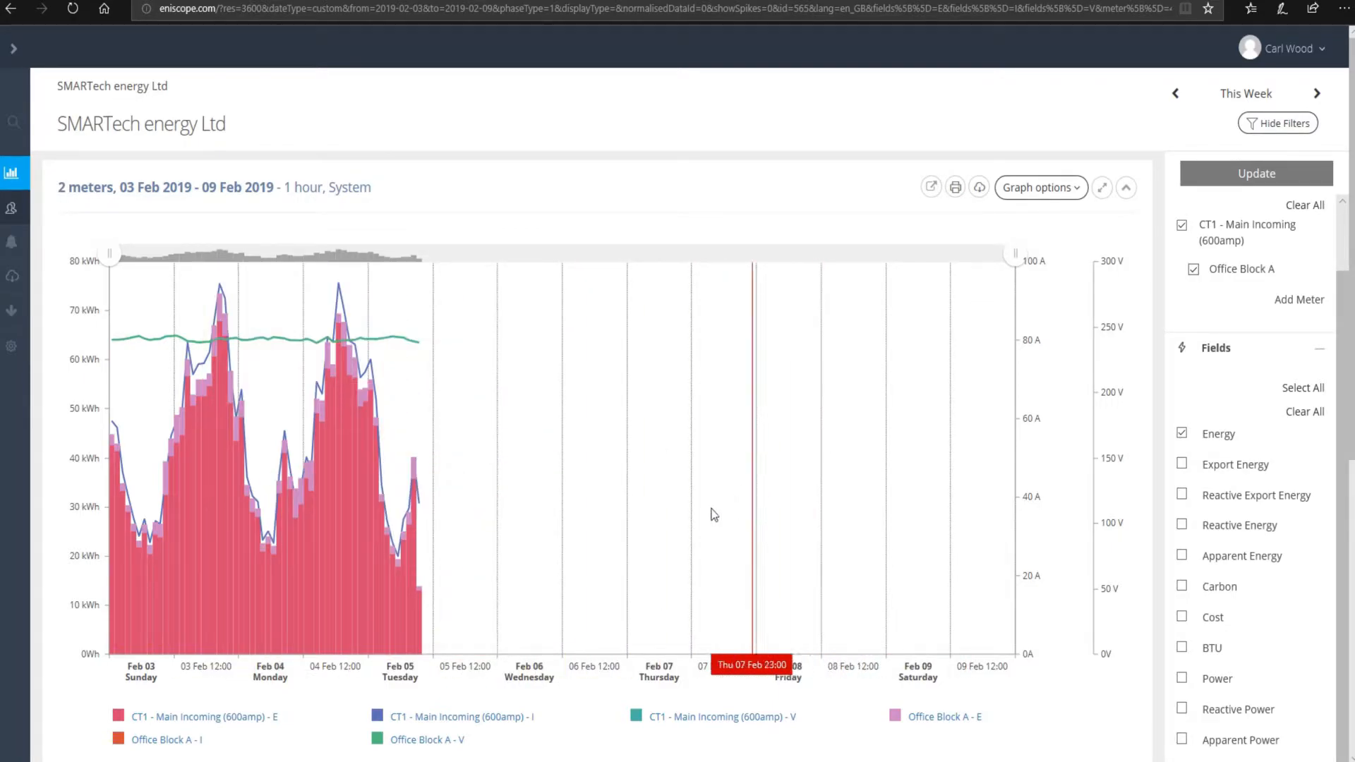
- Switch the two-meter chart to the Yesterday preset, 04 Feb 2019, and update it
click(1260, 93)
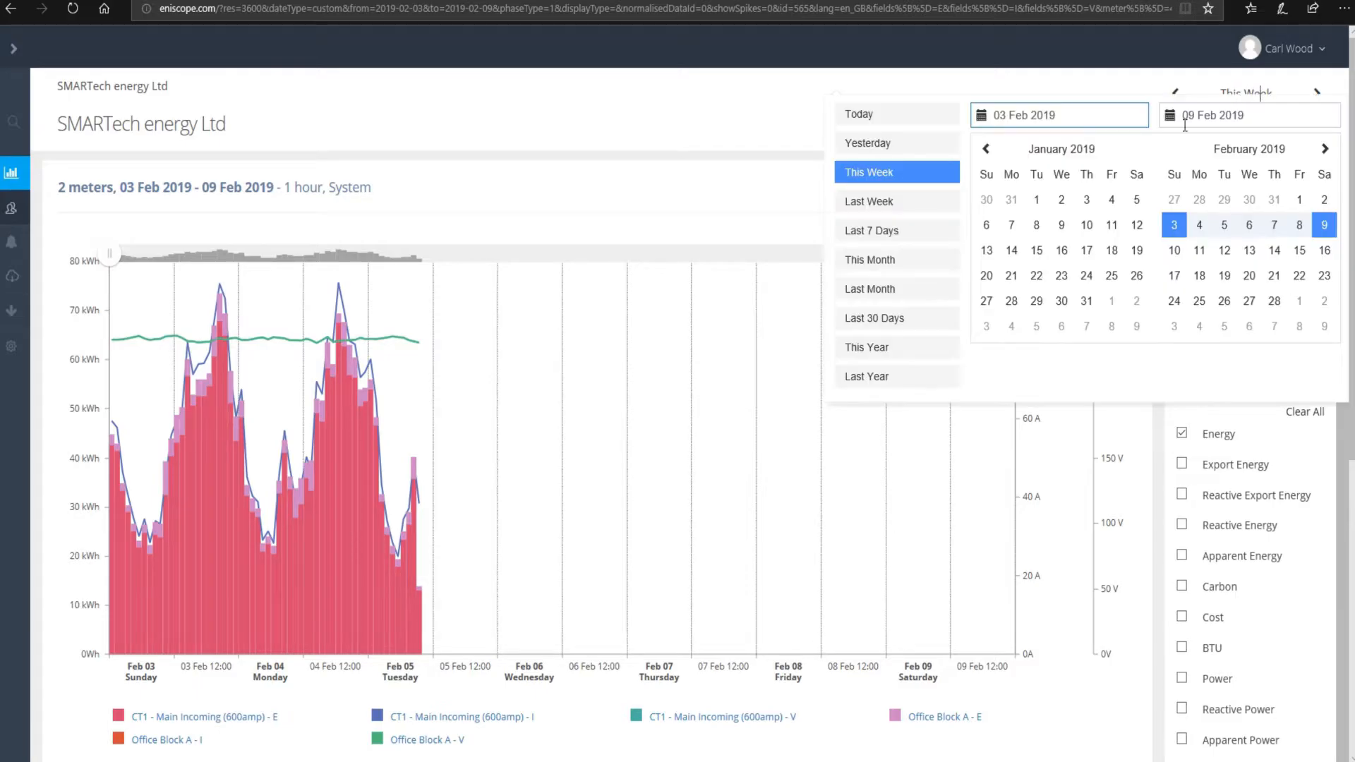
click(1257, 92)
click(1257, 92)
click(1244, 93)
click(1244, 92)
click(868, 142)
scroll(1129, 144, down, 7)
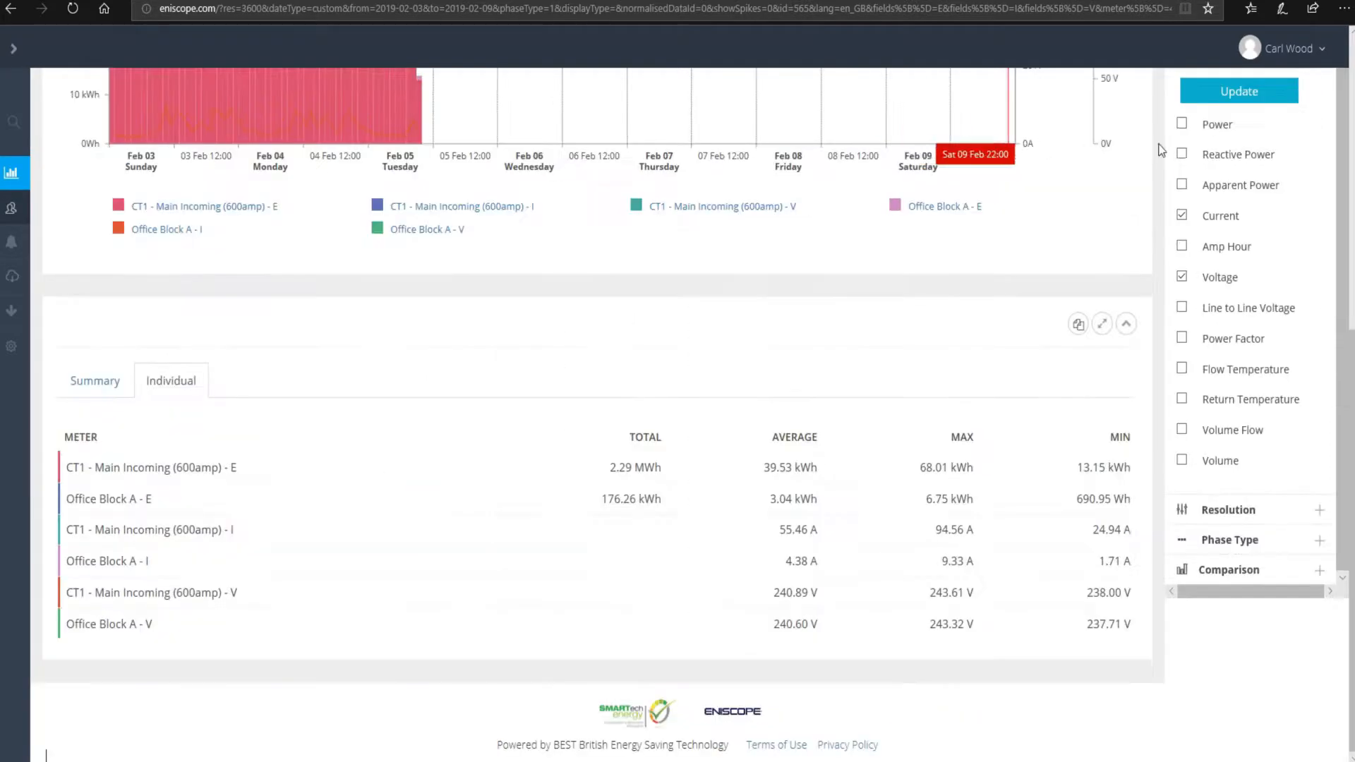
click(1240, 92)
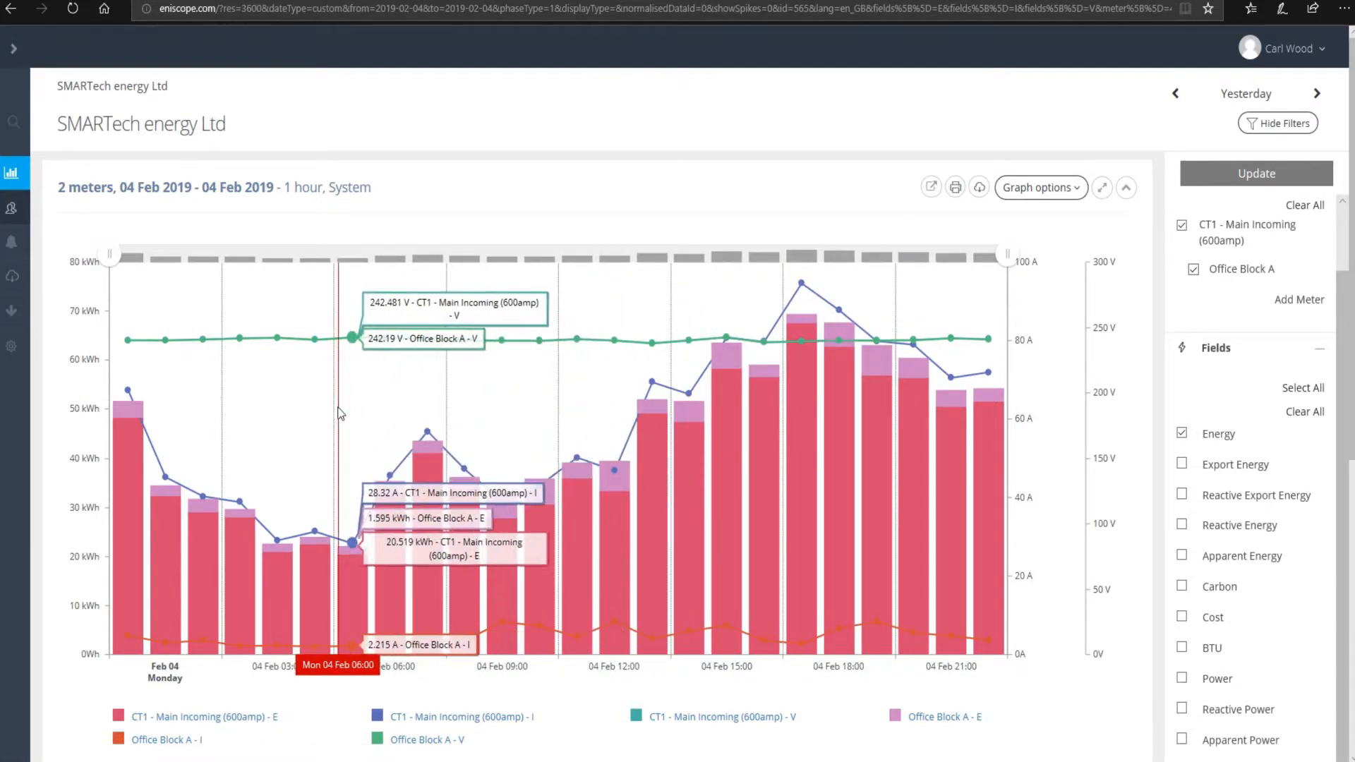
- Zoom the chart into 04:00–15:00 and reopen the Fields list
drag(266, 413, 688, 438)
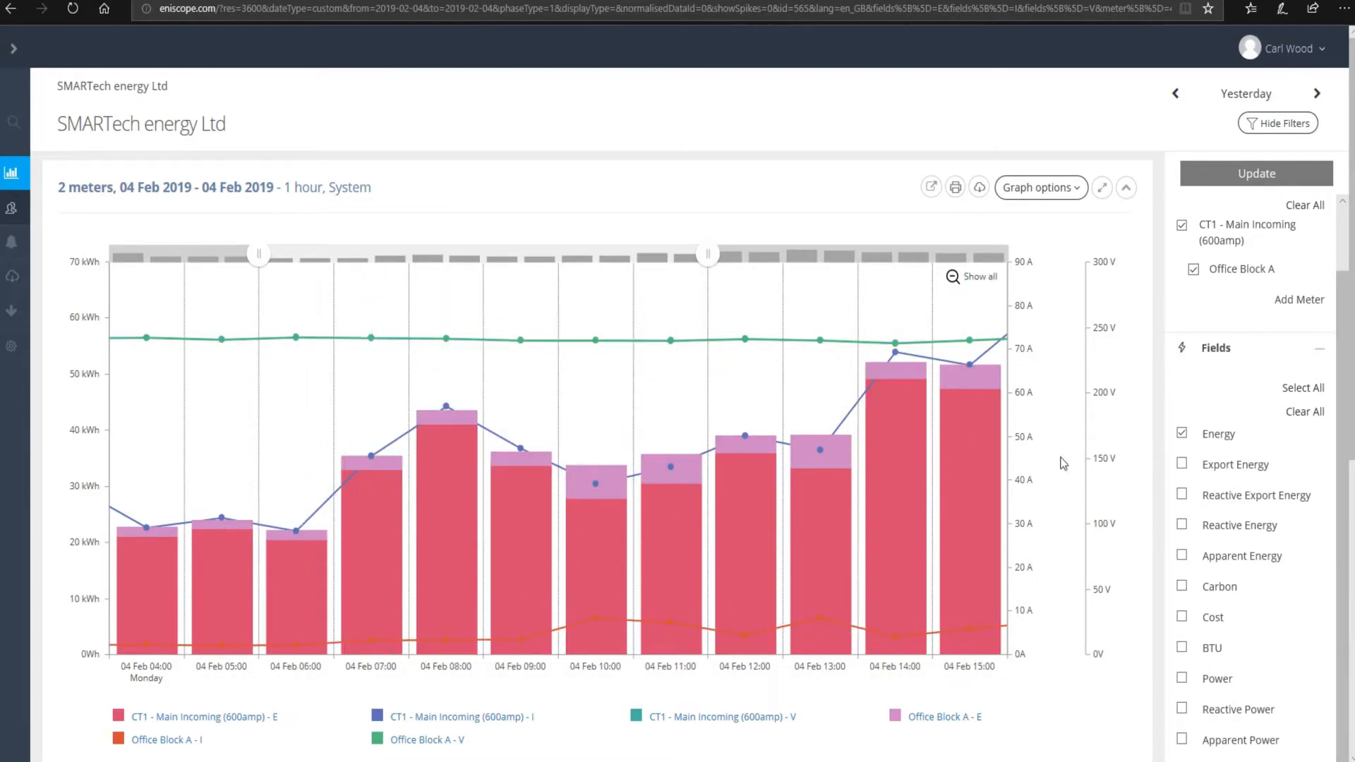
click(1318, 349)
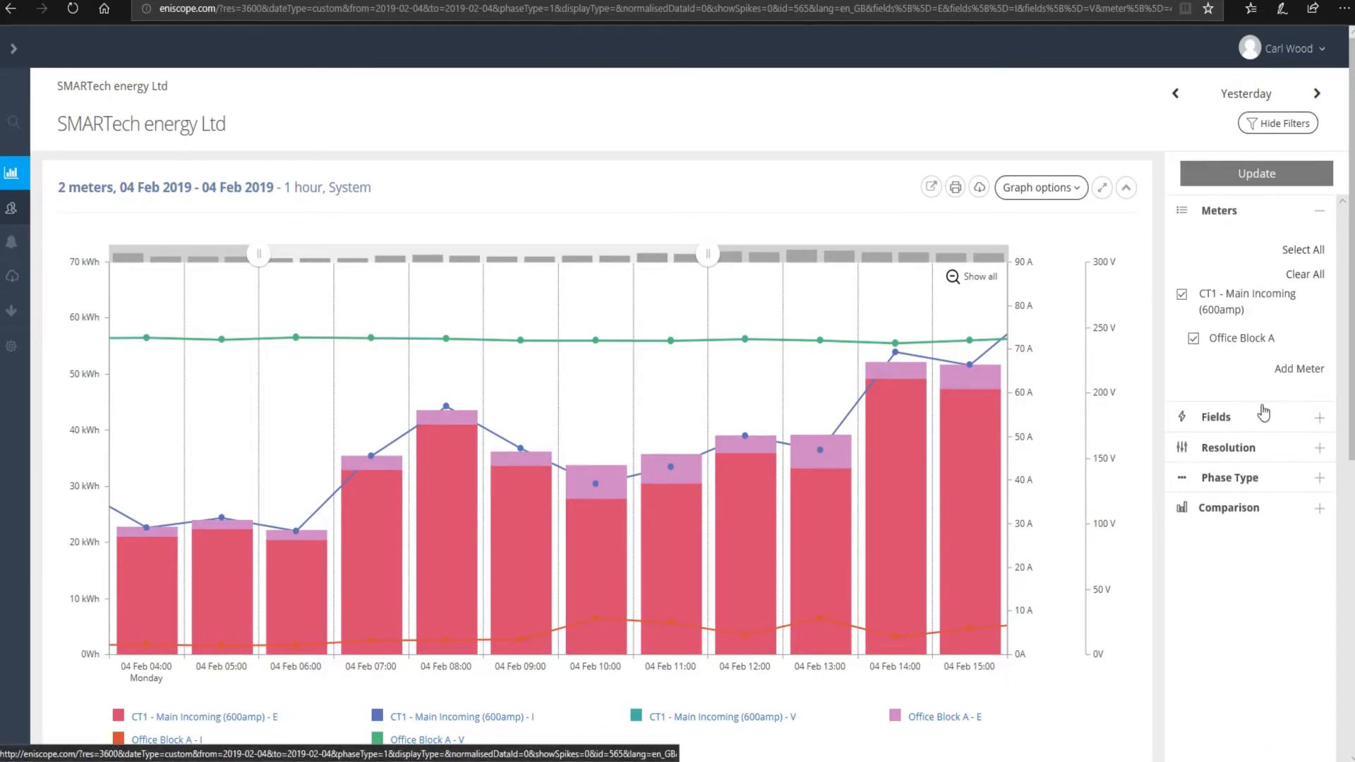
click(1224, 422)
- Untick Current so Energy is the only chosen field, then collapse the Fields list
scroll(1196, 543, down, 3)
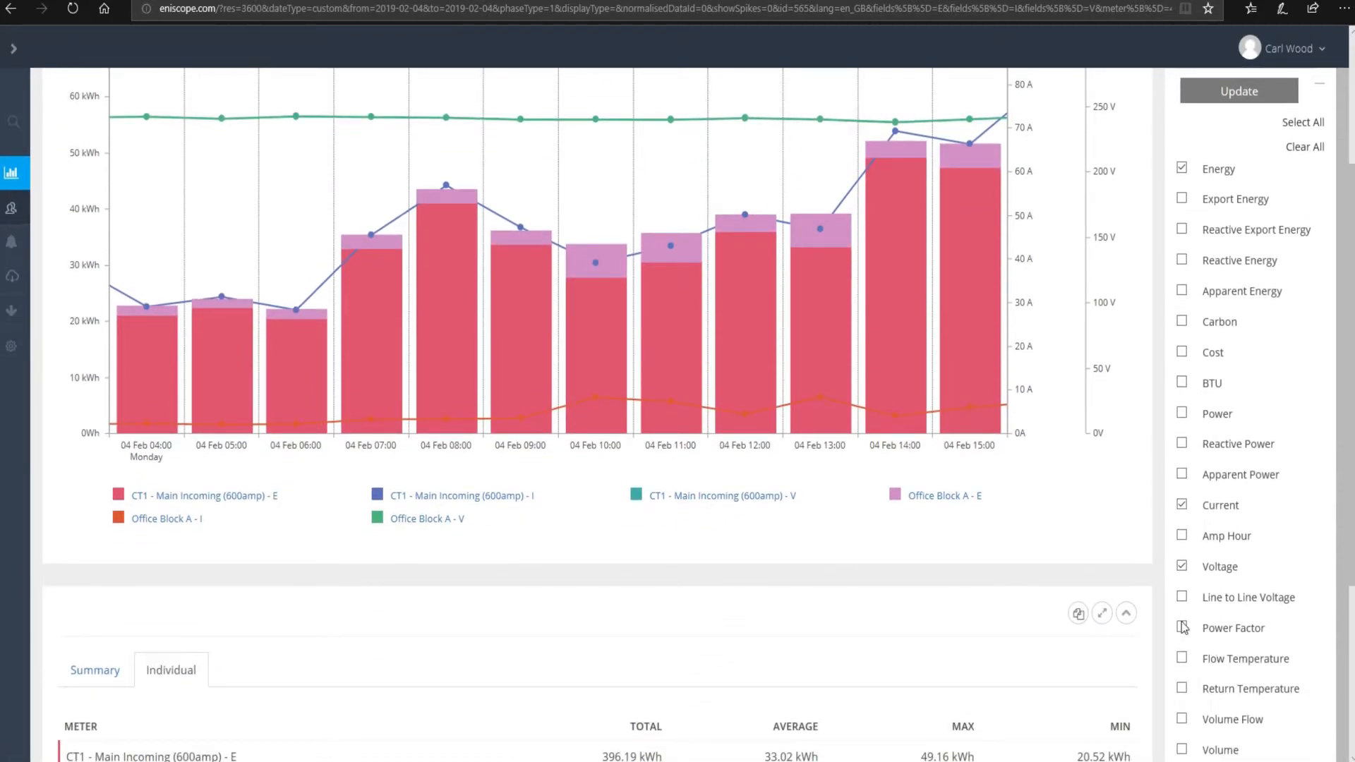
click(1182, 504)
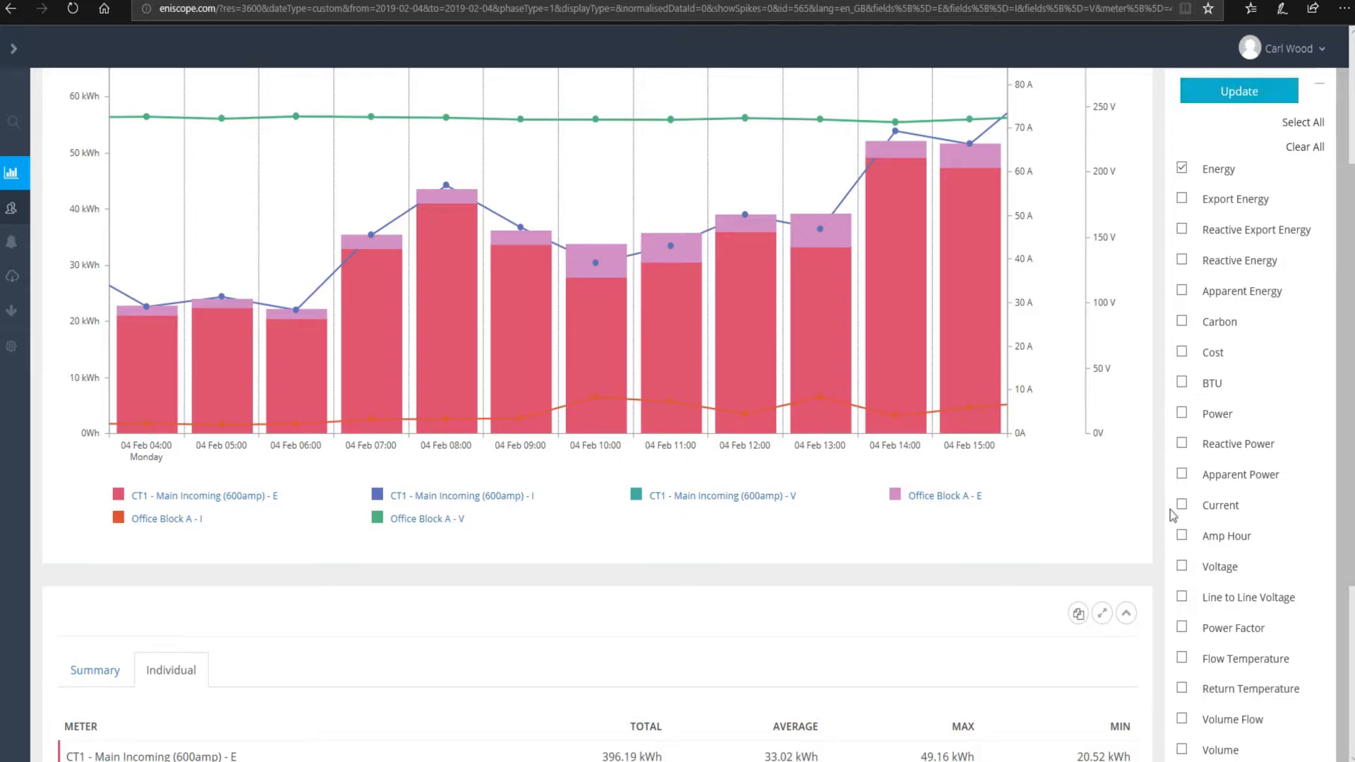
scroll(1192, 369, up, 2)
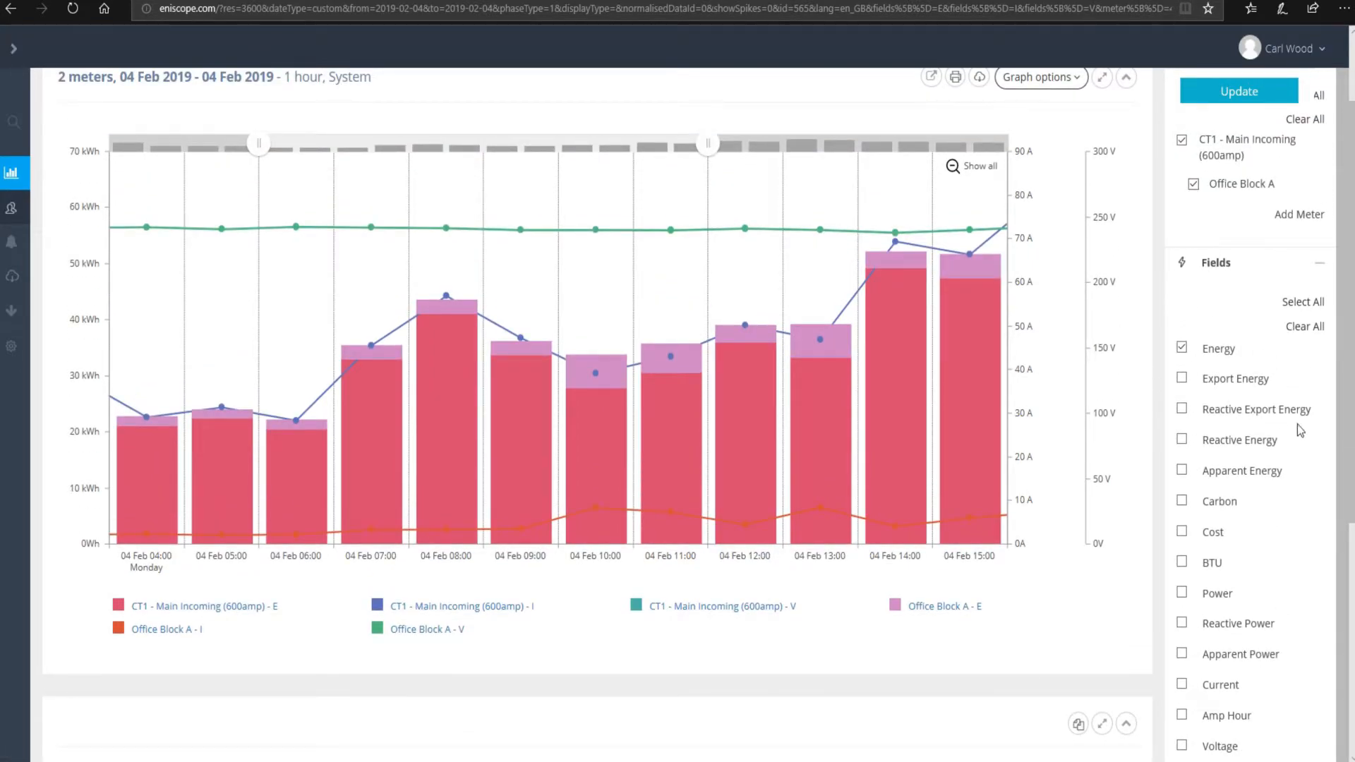
scroll(1287, 413, down, 1)
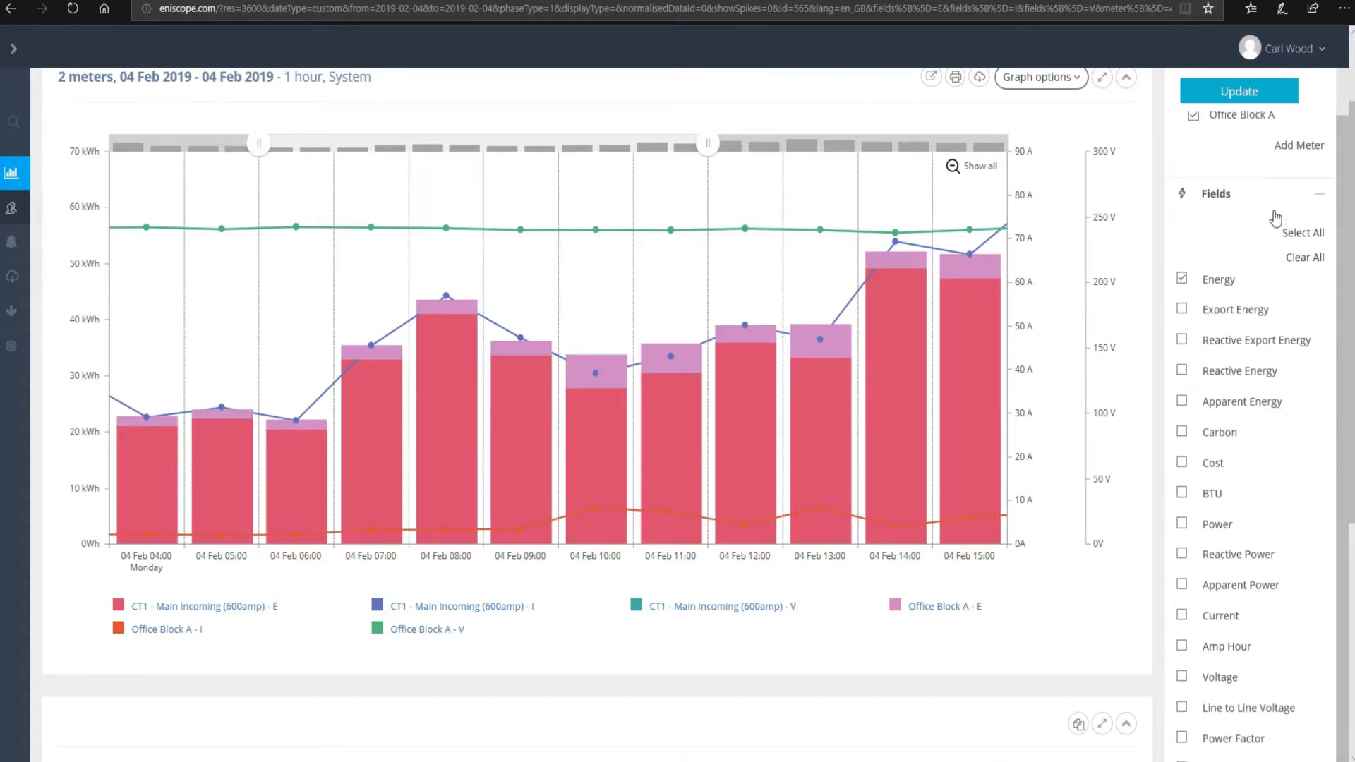
scroll(1263, 219, up, 1)
click(1227, 263)
- Expand the Resolution options and select 1 minute instead of 1 hour
click(1244, 295)
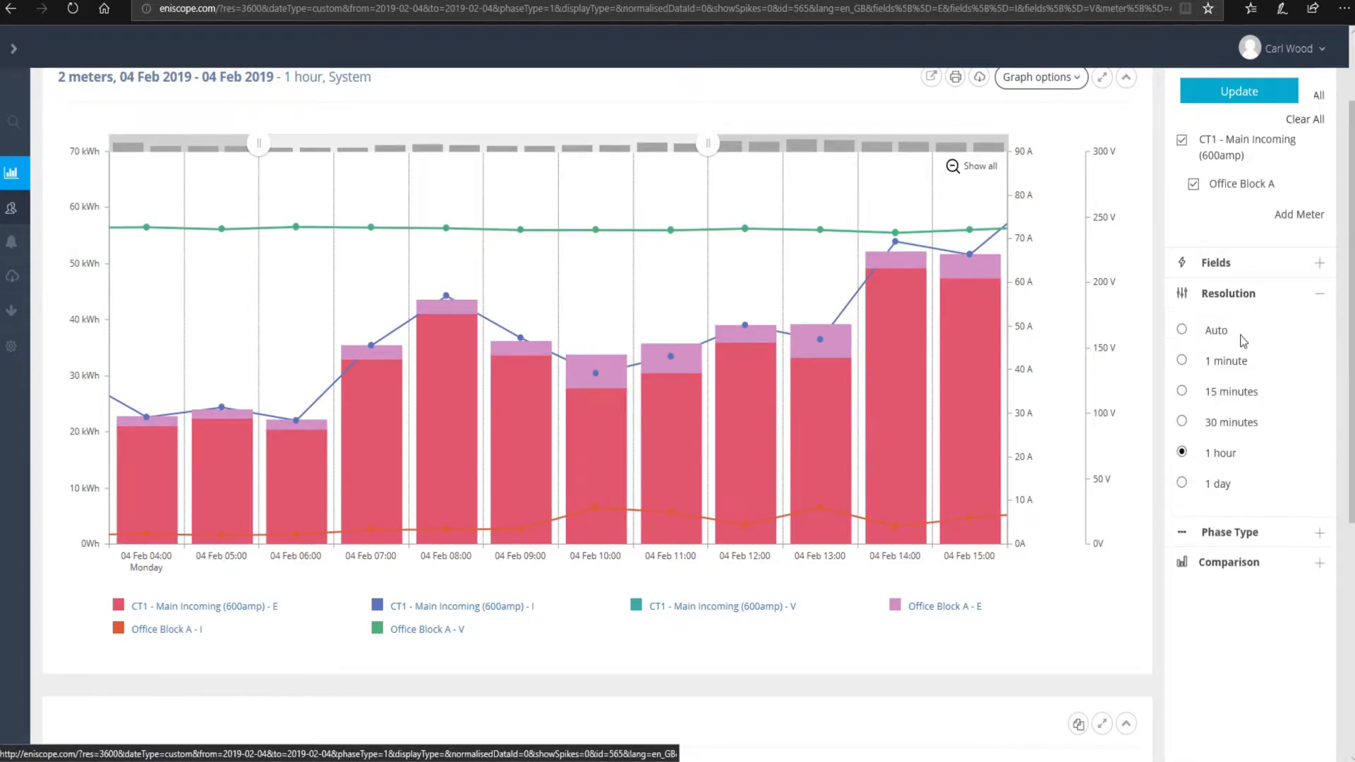
scroll(614, 353, up, 2)
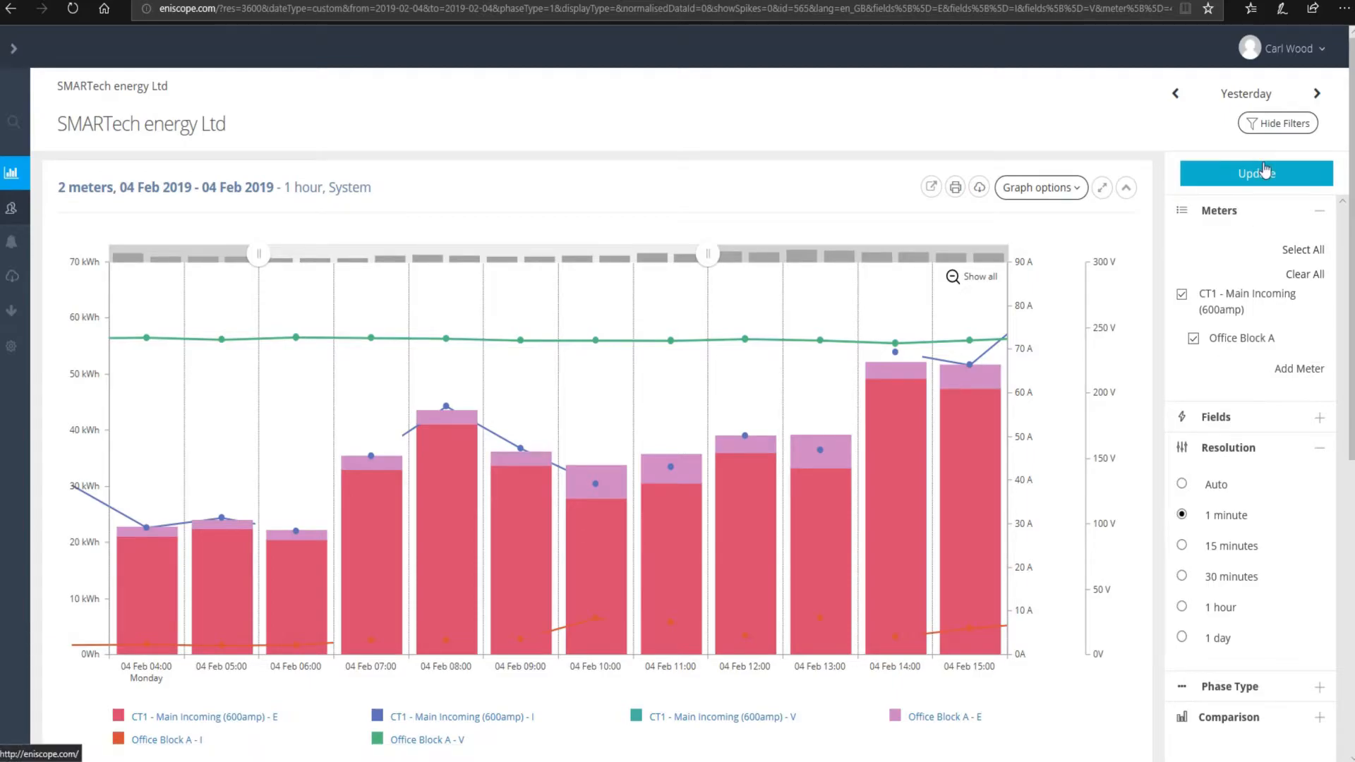
- Apply 1-minute resolution, then zoom into 10:08–13:52 and further around 12:04
click(1230, 182)
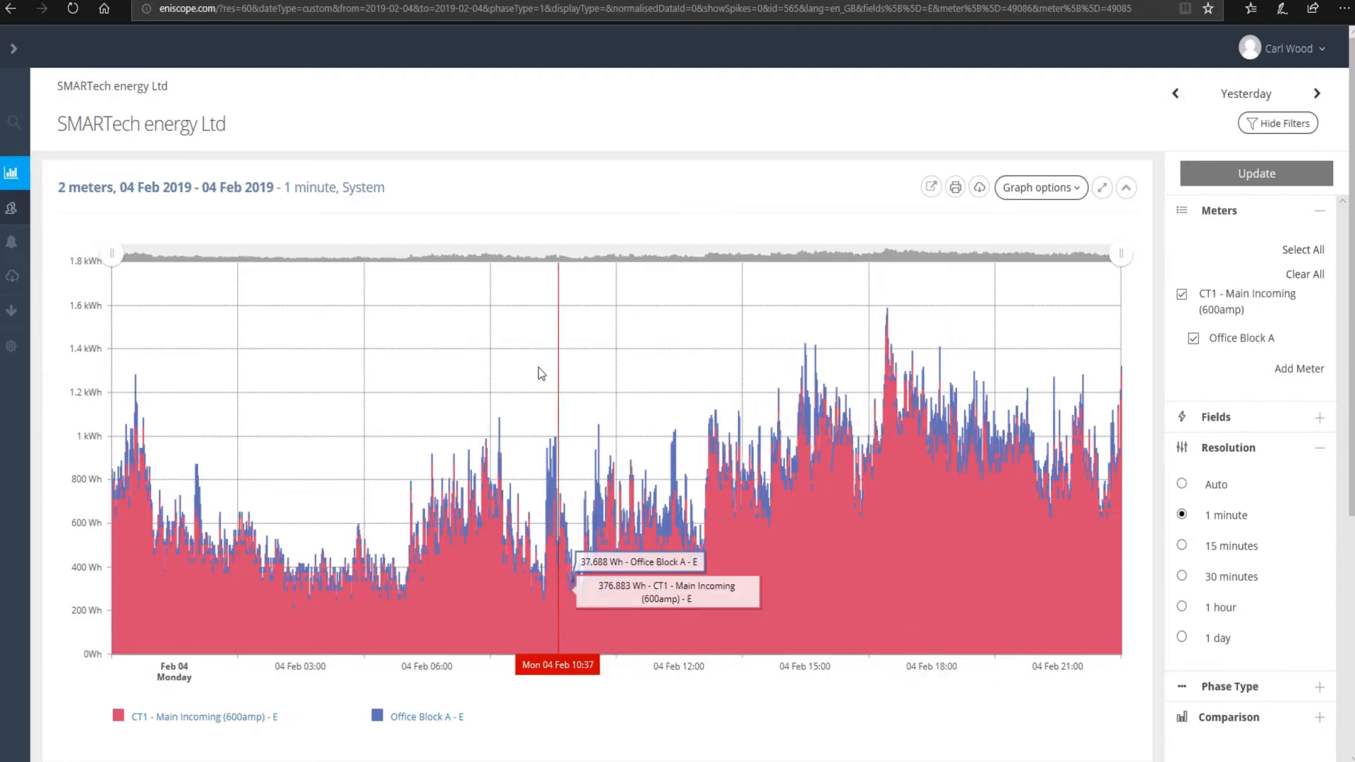
drag(543, 390, 696, 377)
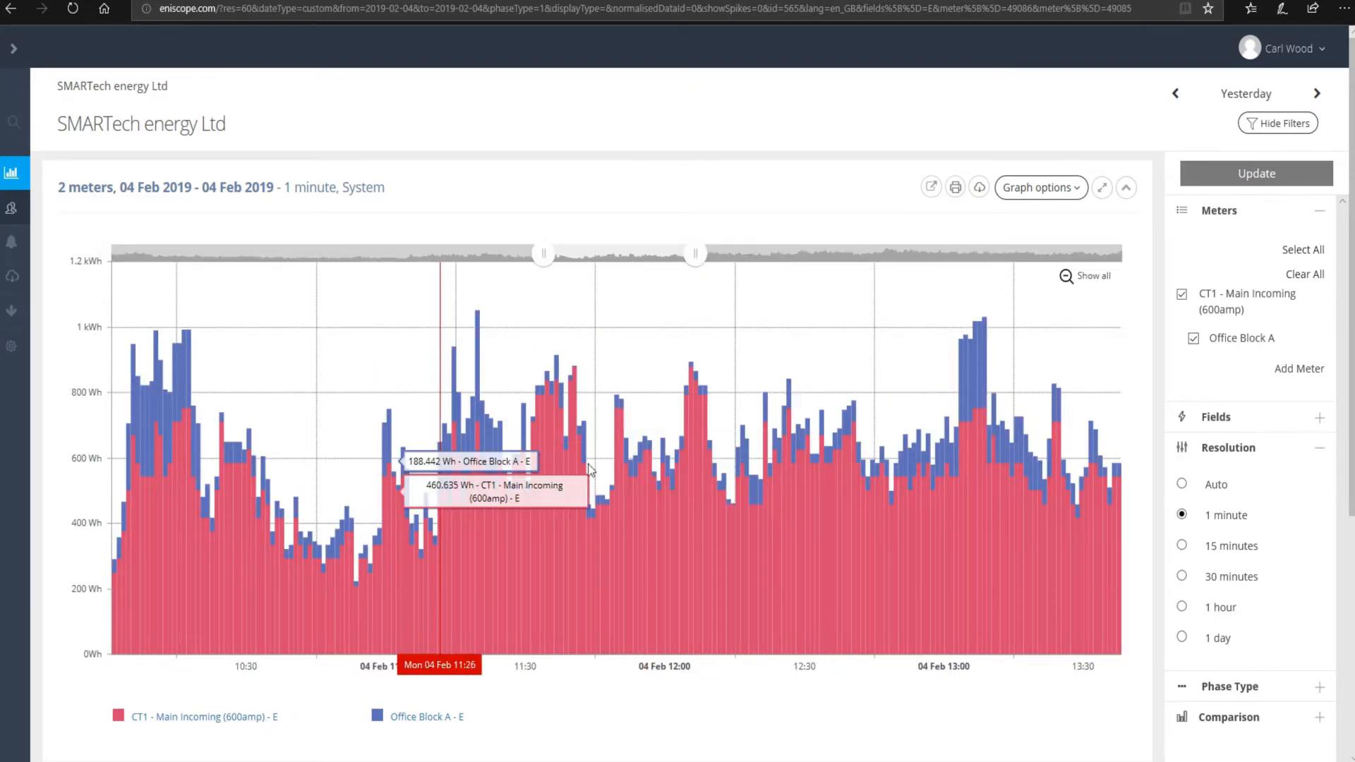
drag(528, 460, 749, 442)
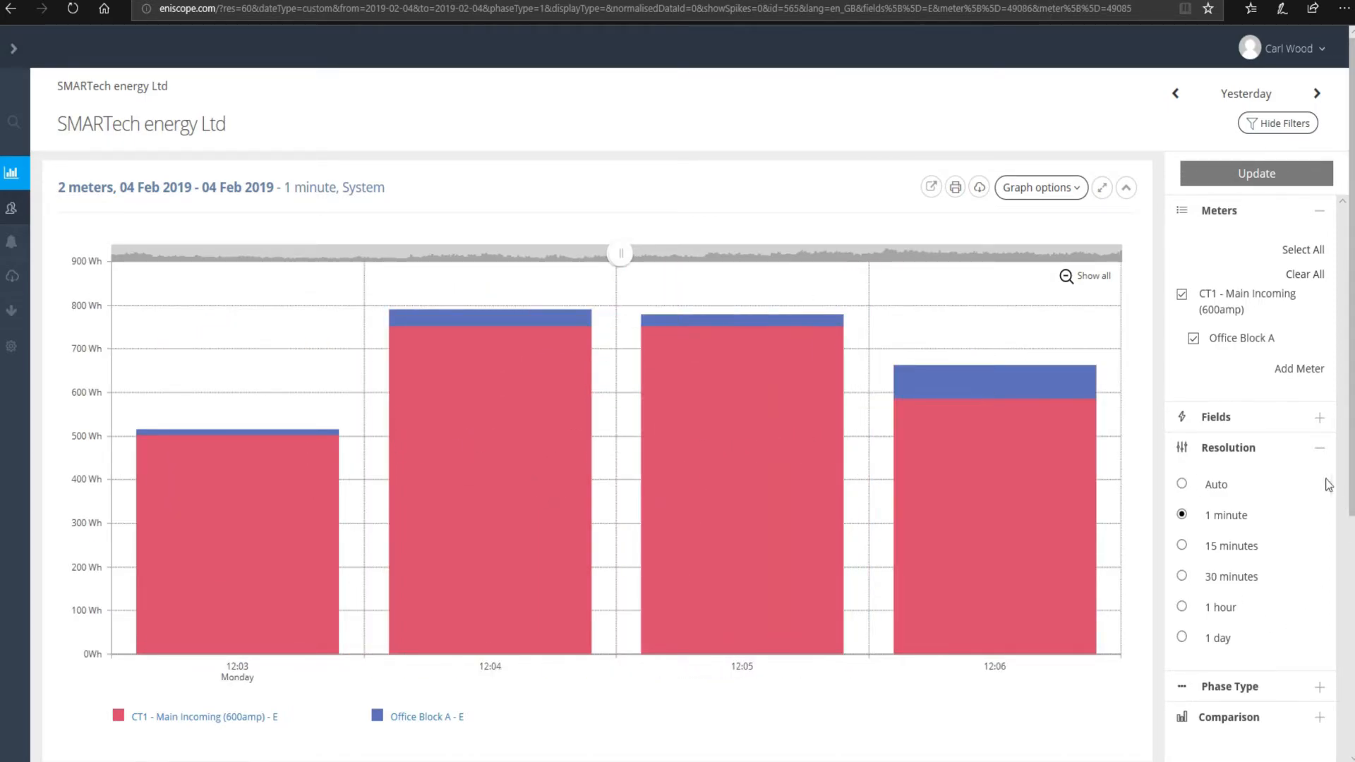
- Set the 04 Feb chart to Auto resolution and widen the window to about 12:00–17:30
click(1183, 485)
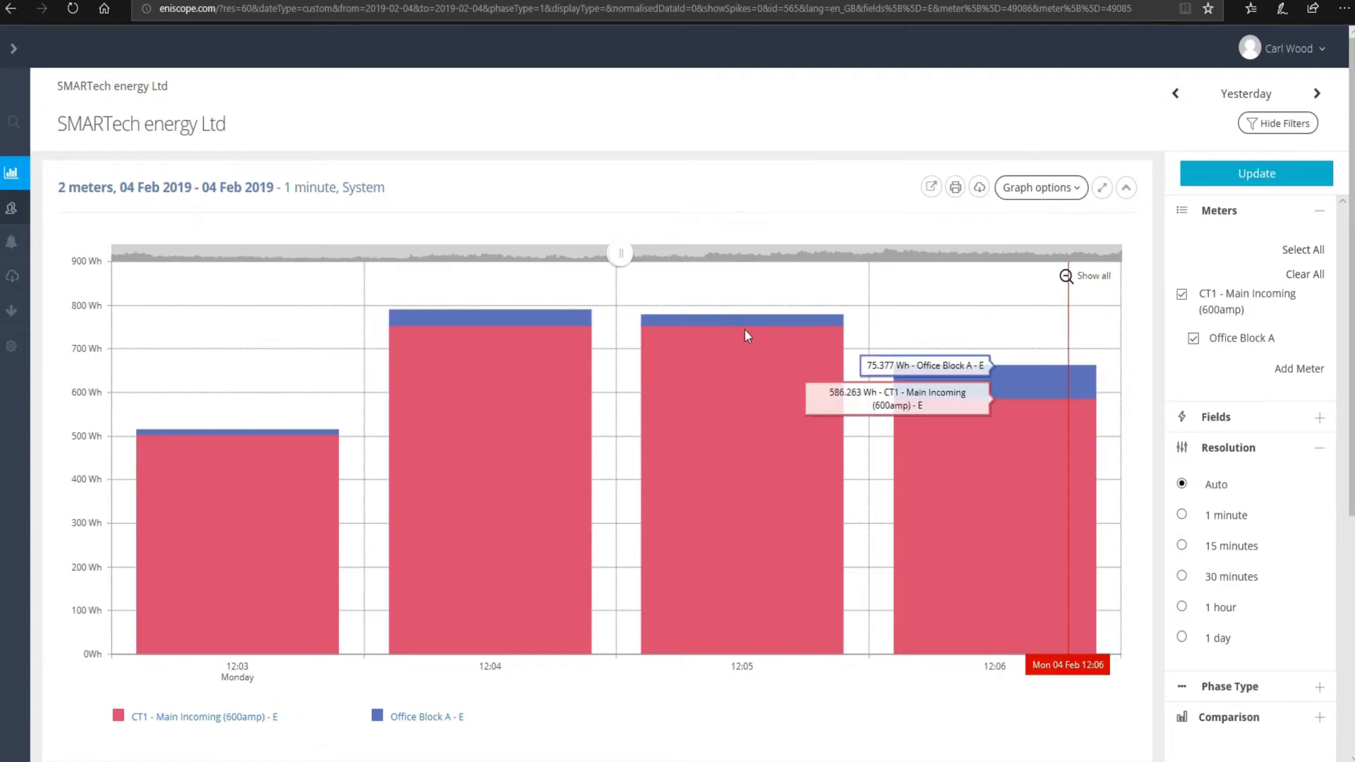
drag(624, 255, 859, 249)
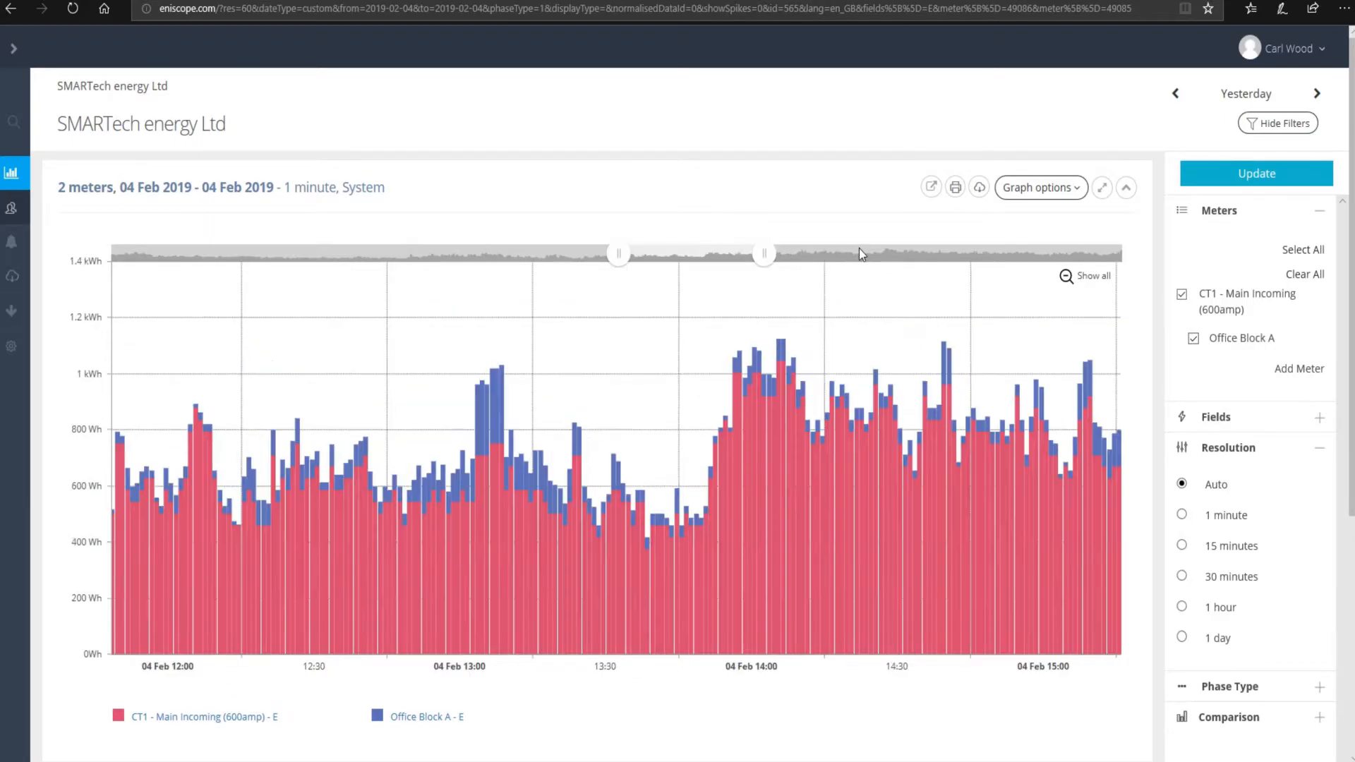
click(1248, 180)
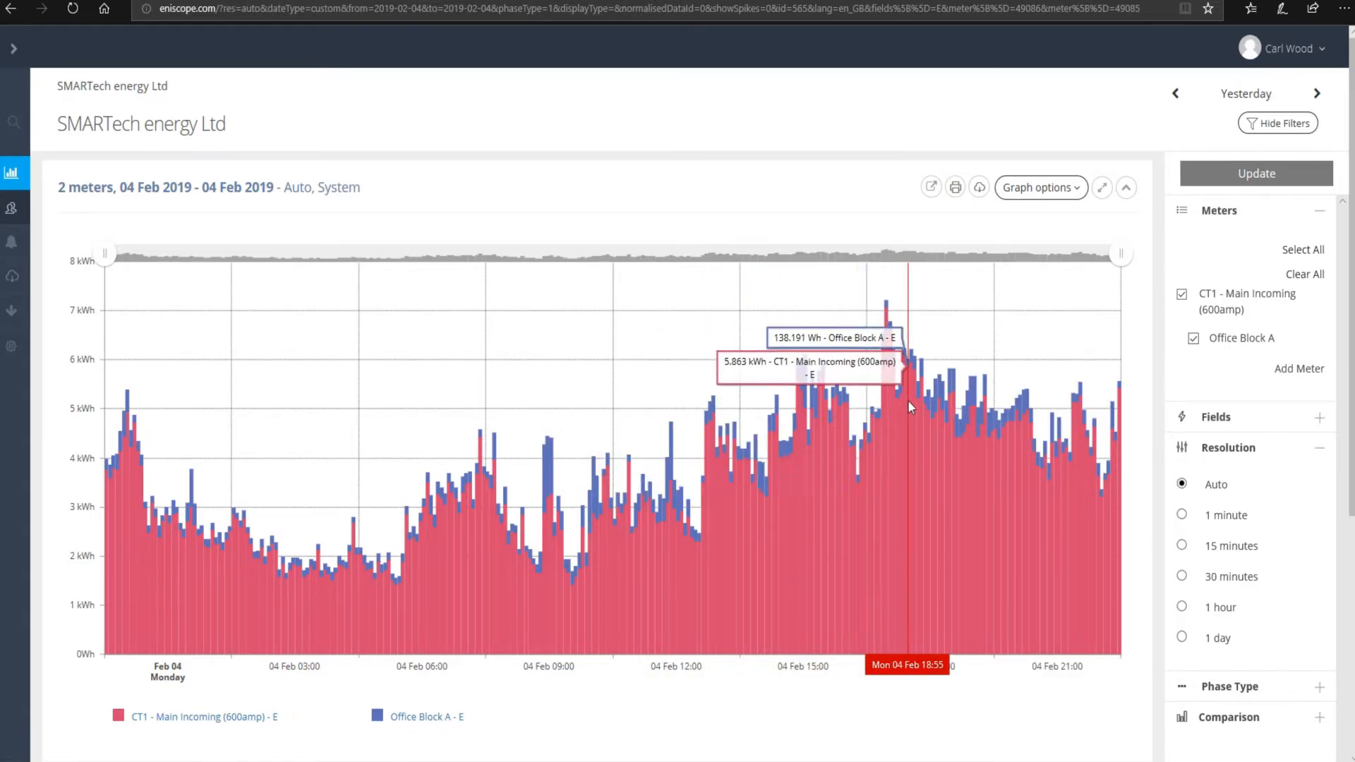
- Collapse the Resolution section and expand Phase Type to reveal System and 3 phase
click(1253, 453)
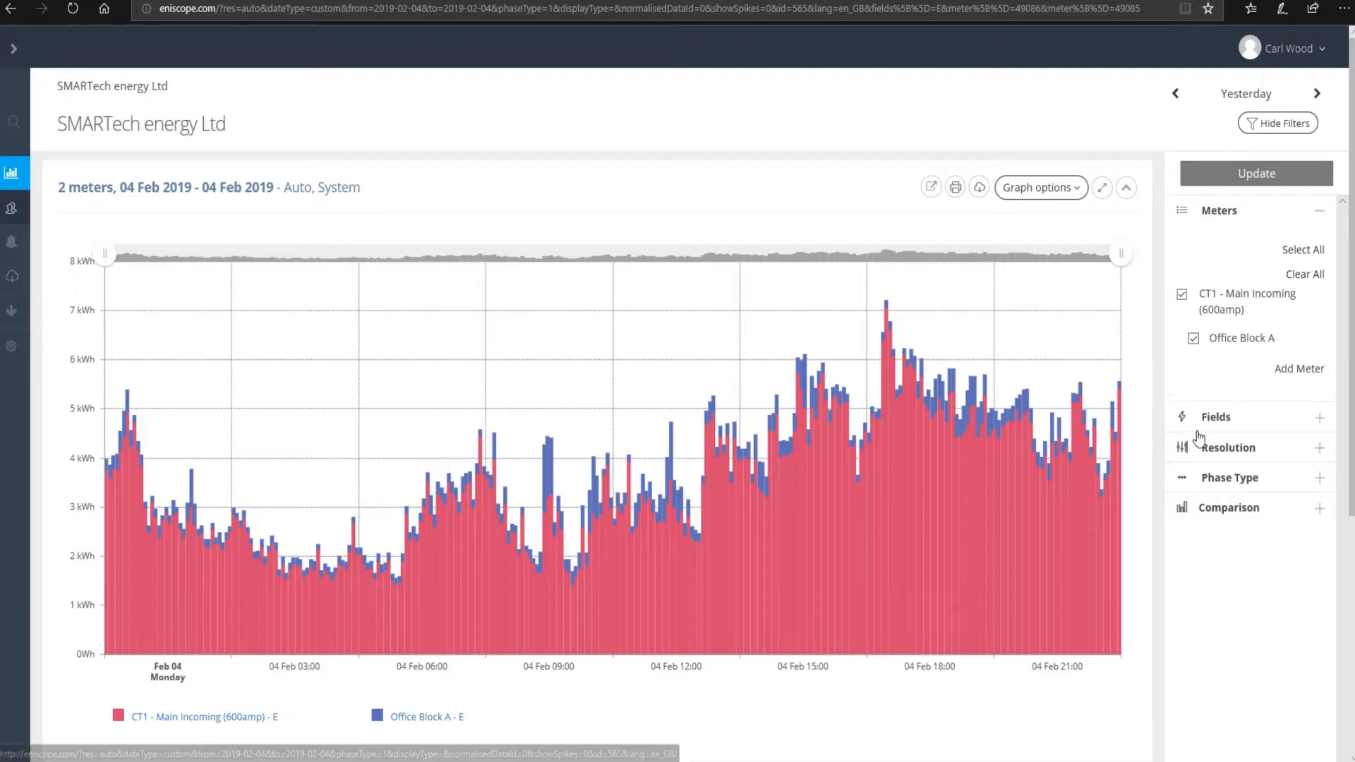
click(1253, 480)
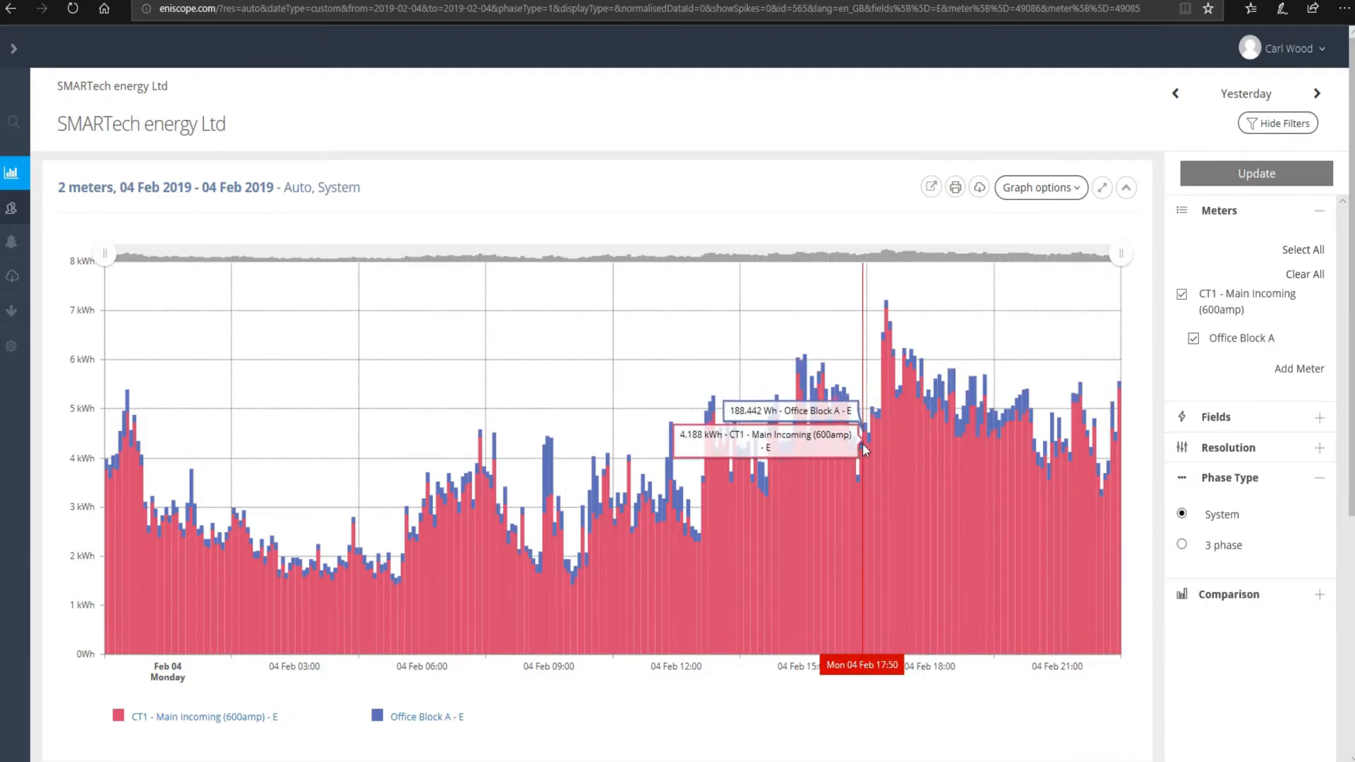
- Remove Office Block A so only CT1 Main Incoming is charted, and select 3 phase
click(1195, 339)
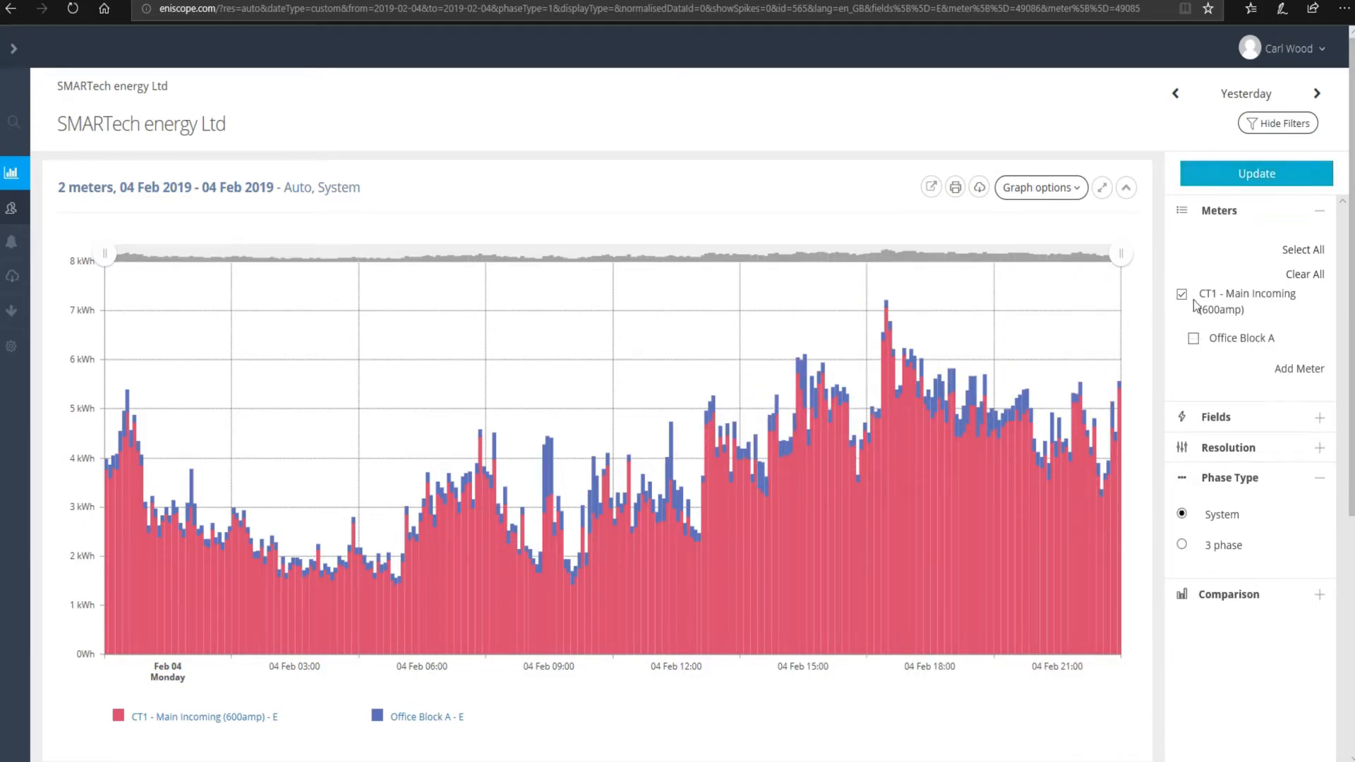
click(1266, 175)
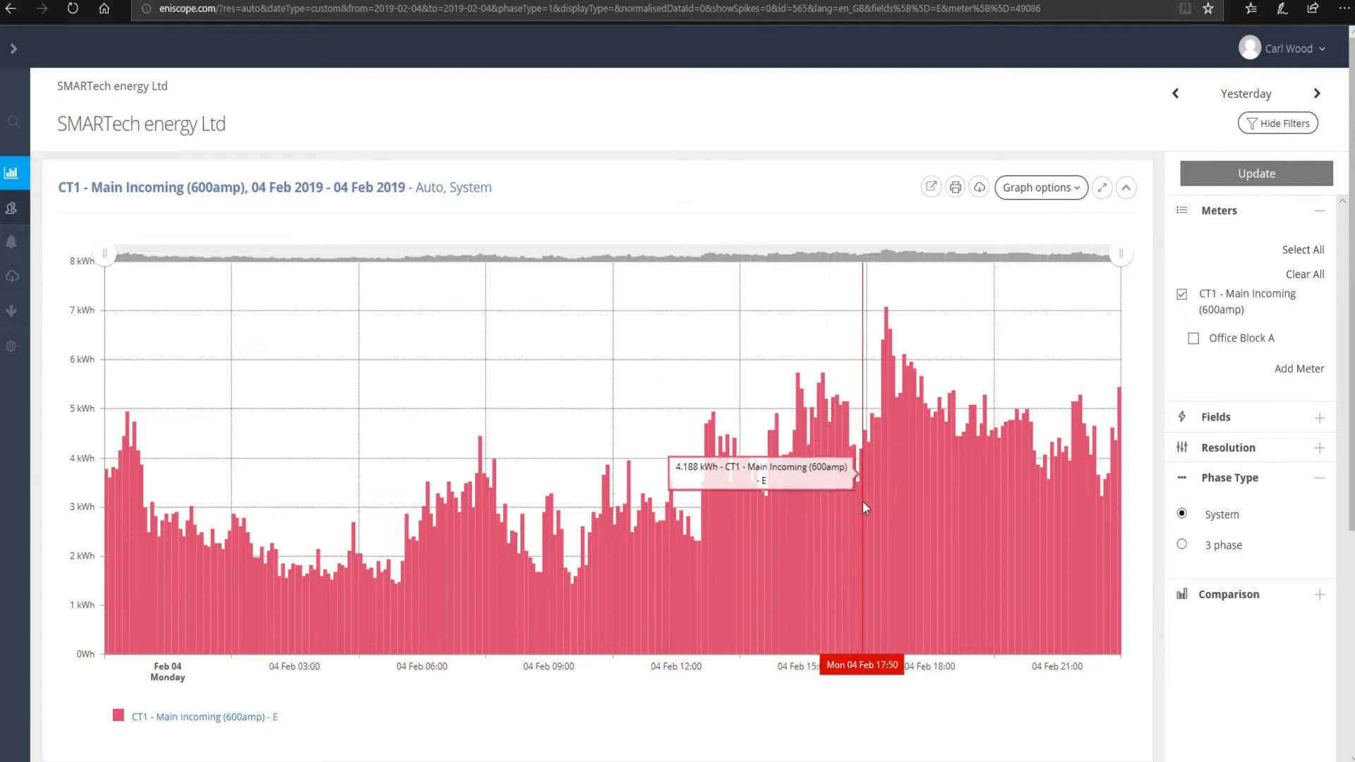
click(1182, 545)
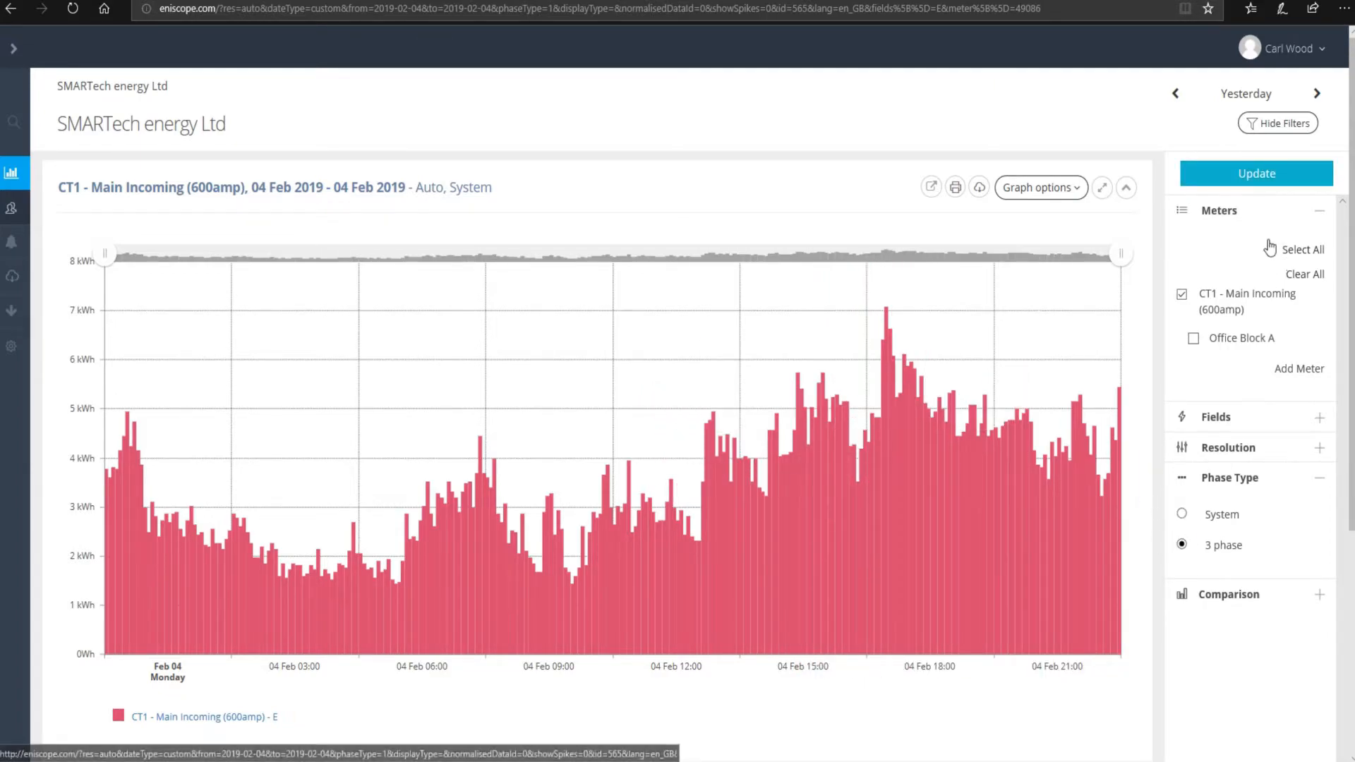
- Redraw the chart with CT1 Main Incoming energy stacked as E1, E2 and E3 phases
click(1240, 180)
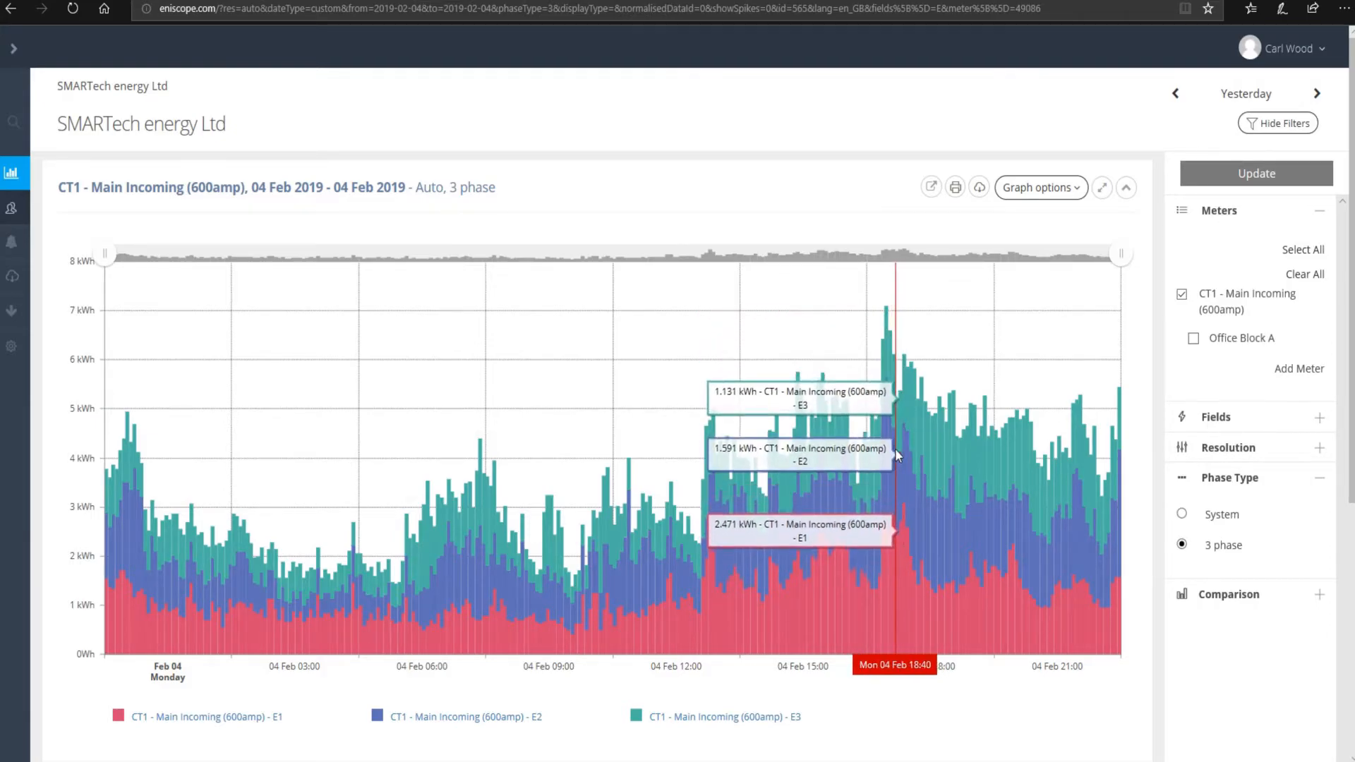
click(1304, 417)
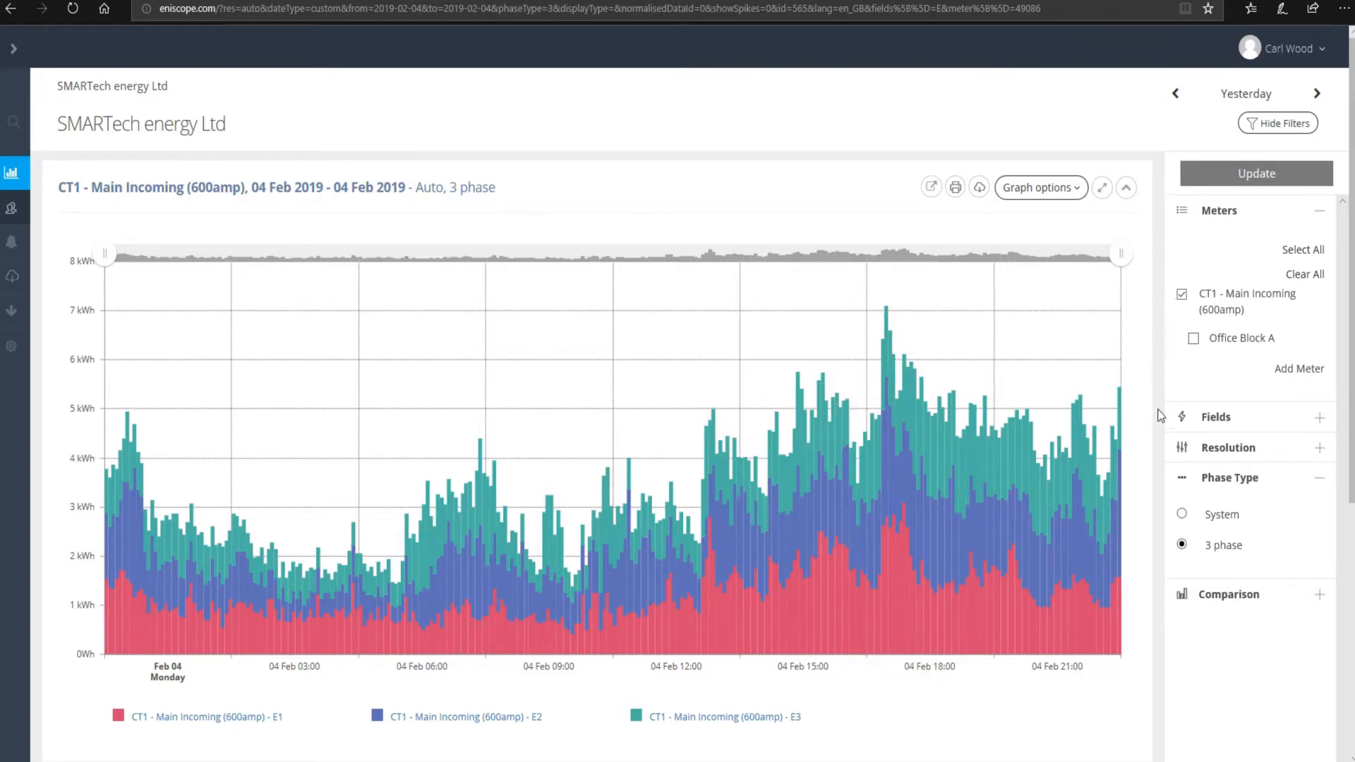
- Chart the Current I1–I3 and Voltage V1–V3 fields instead of Energy for CT1
click(1232, 418)
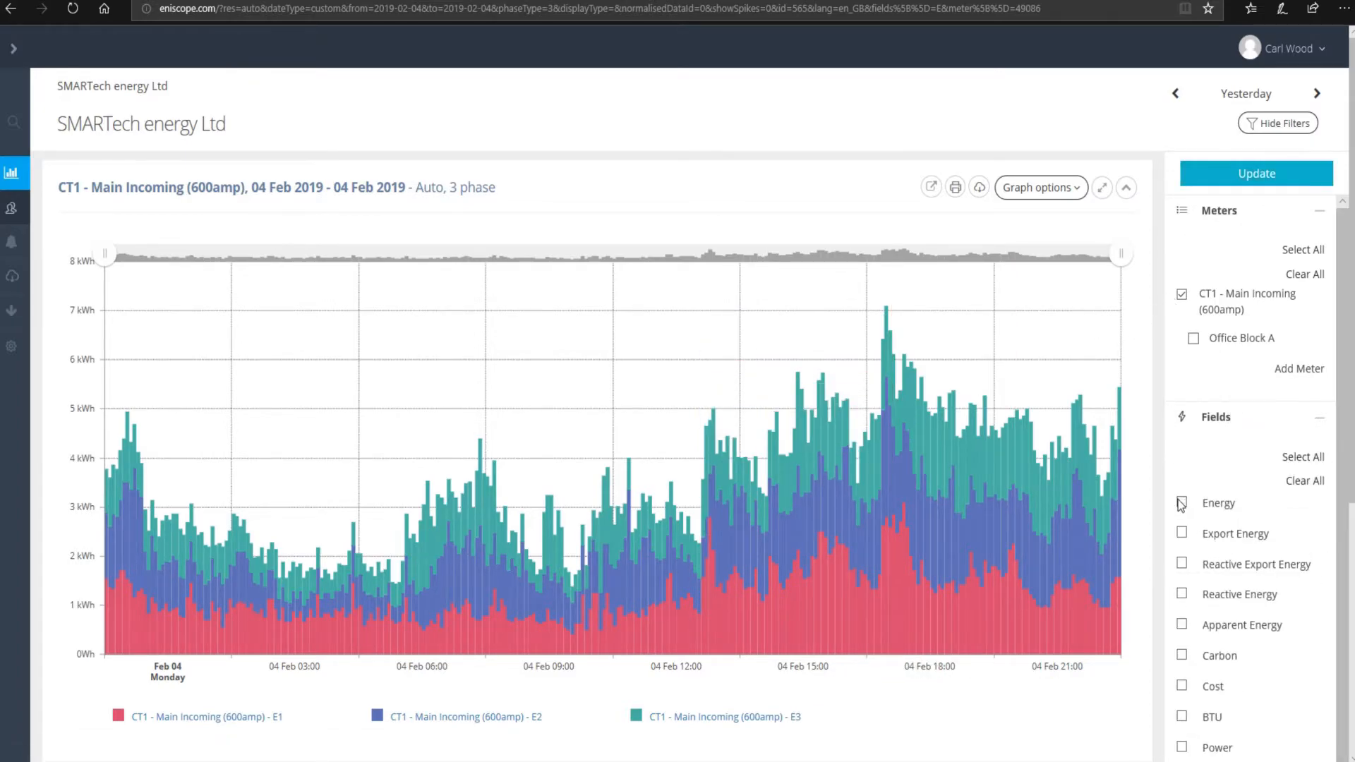
scroll(1247, 466, down, 10)
scroll(1242, 483, up, 2)
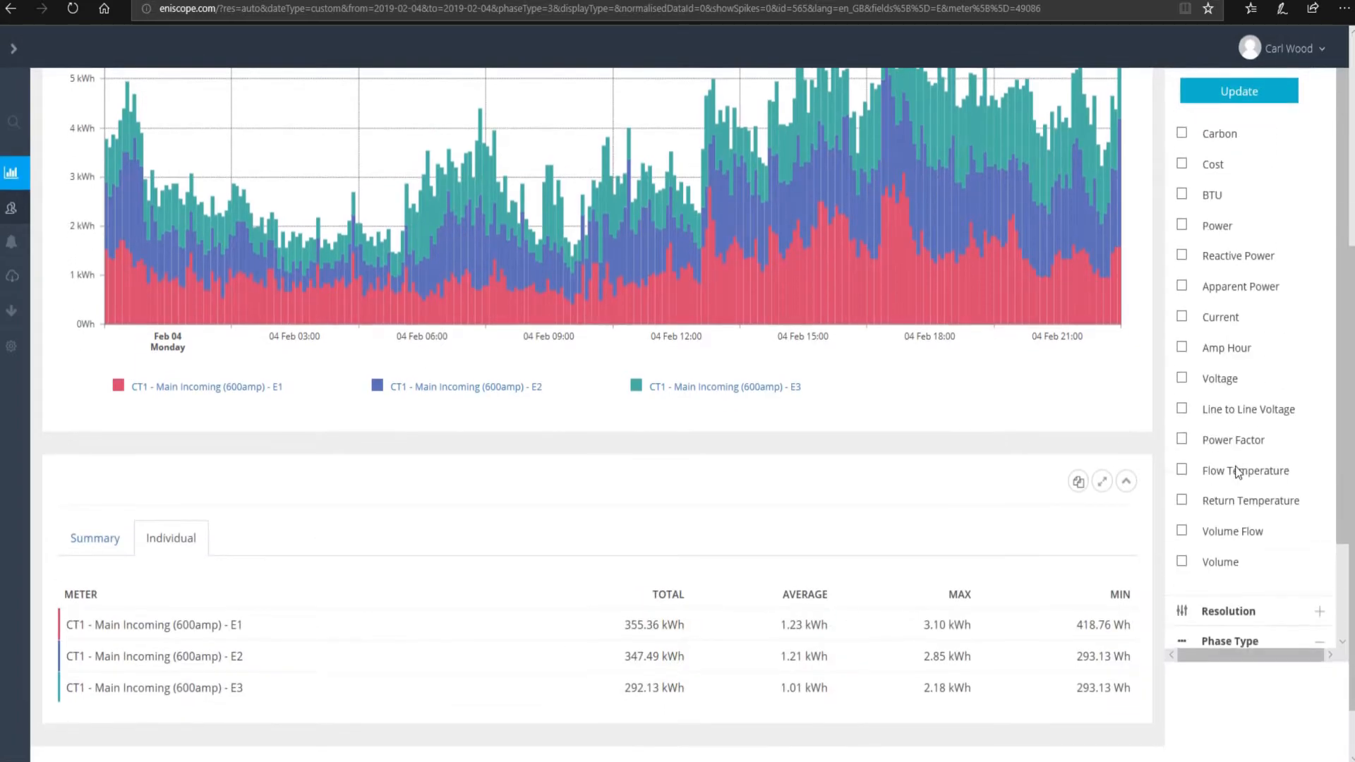
scroll(1231, 384, up, 2)
scroll(1190, 441, up, 6)
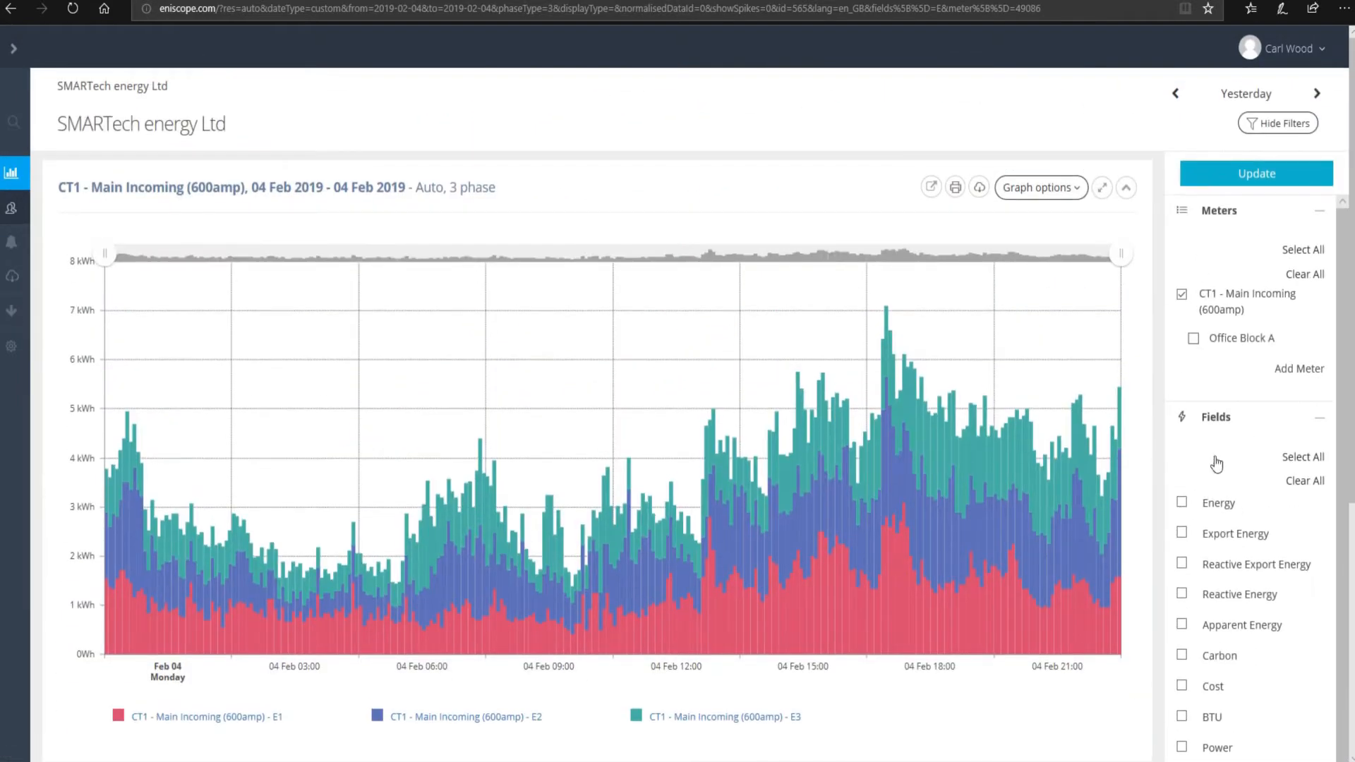
click(1255, 176)
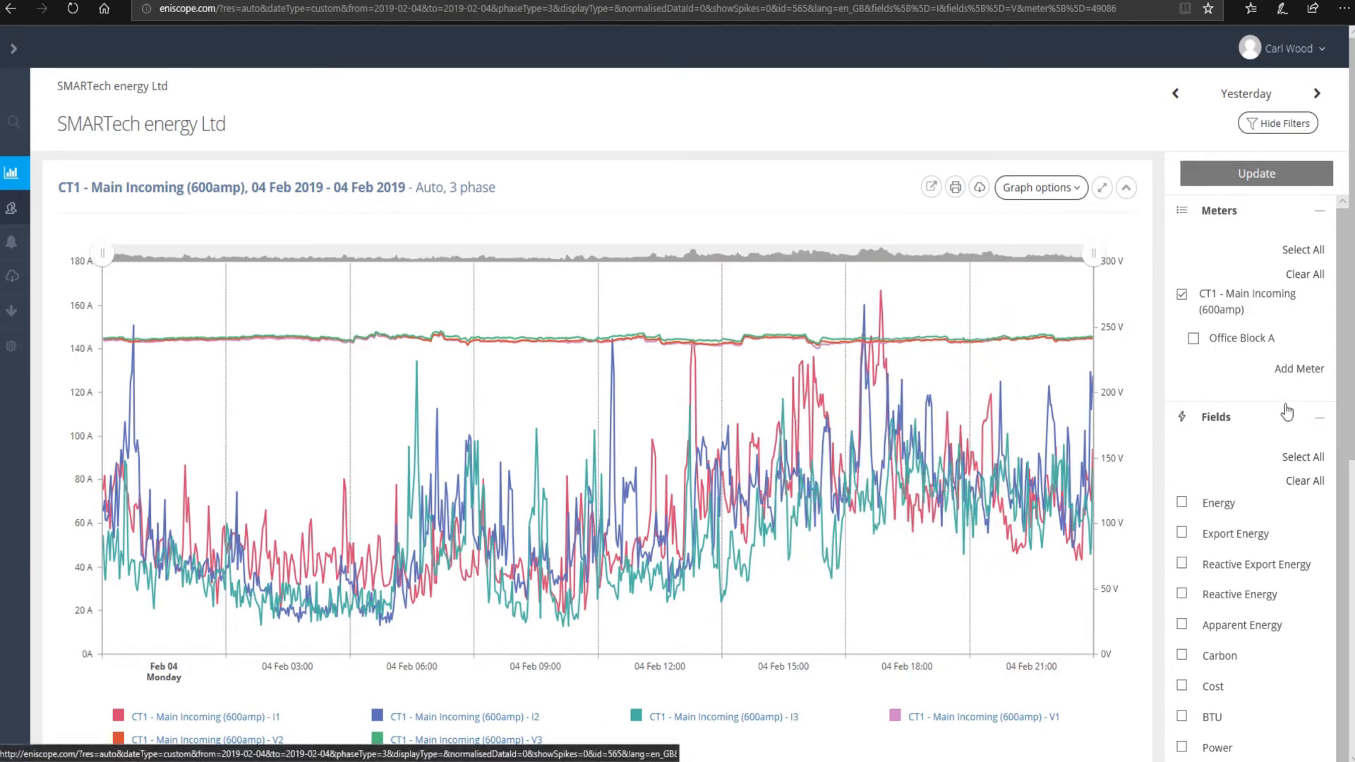
- Collapse the Fields section, then hide and restore the filter panel beside the chart
click(1207, 419)
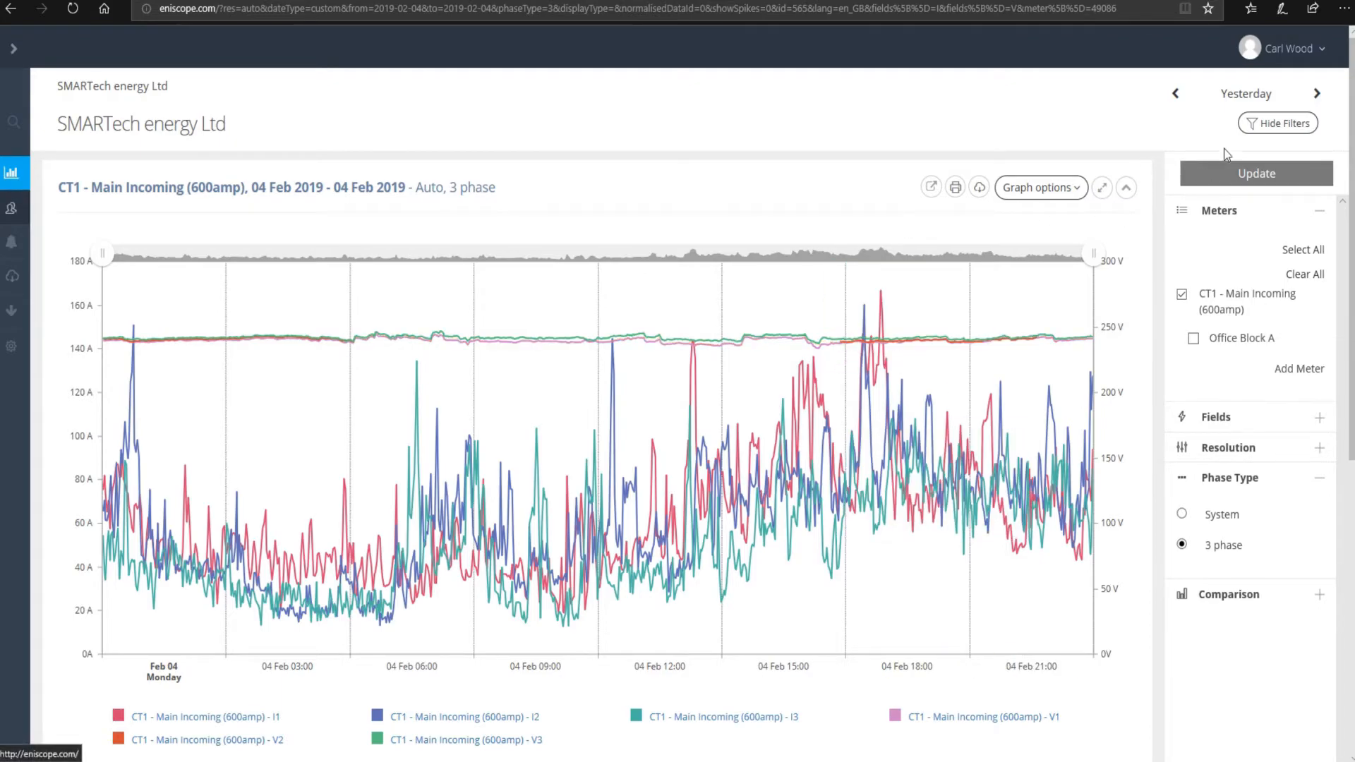
click(1276, 127)
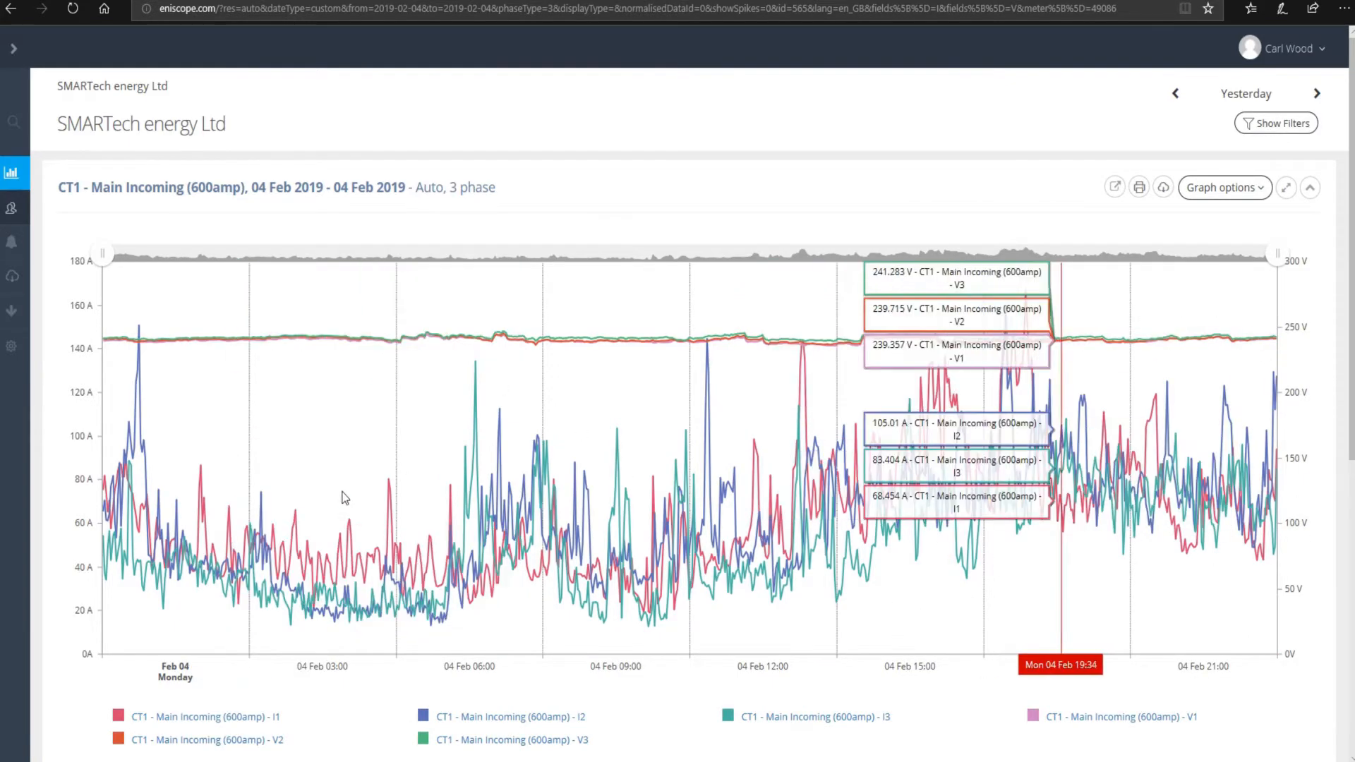
click(1282, 132)
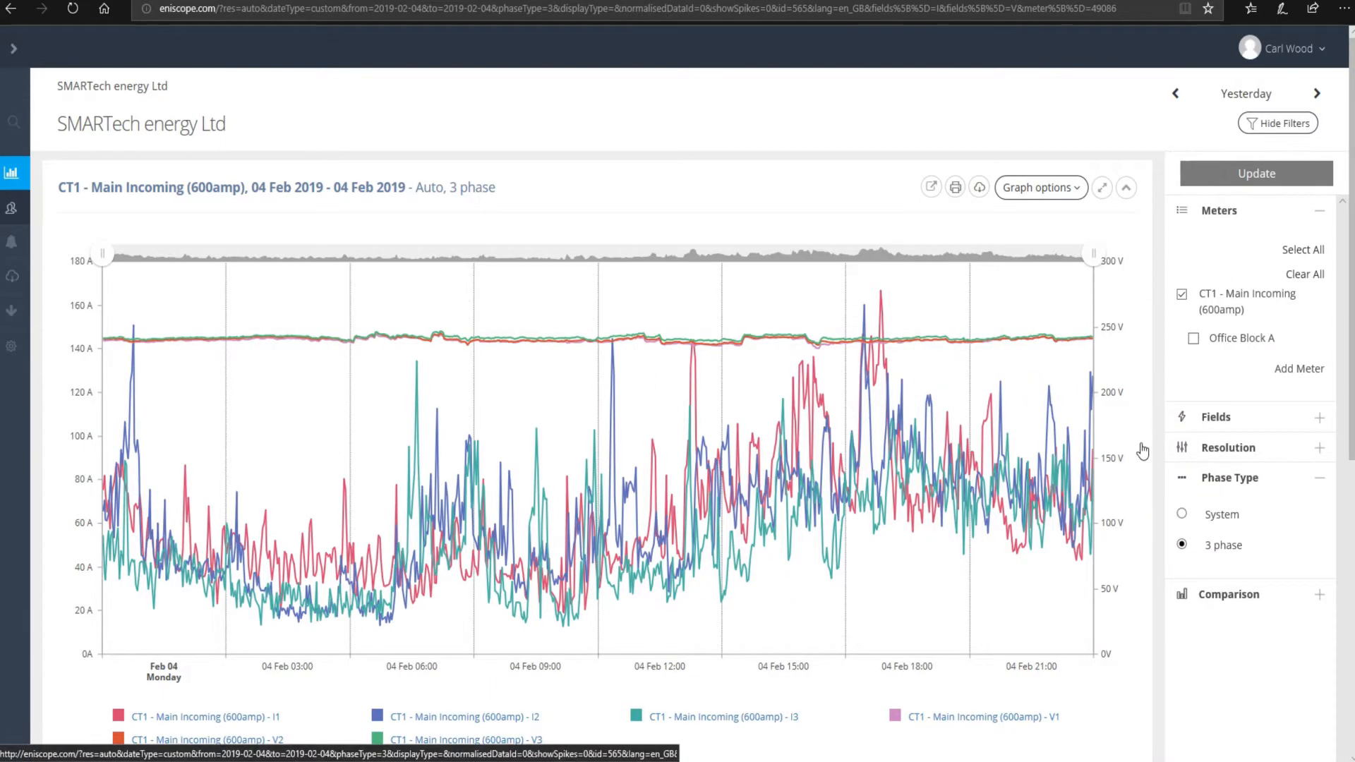
scroll(405, 585, down, 2)
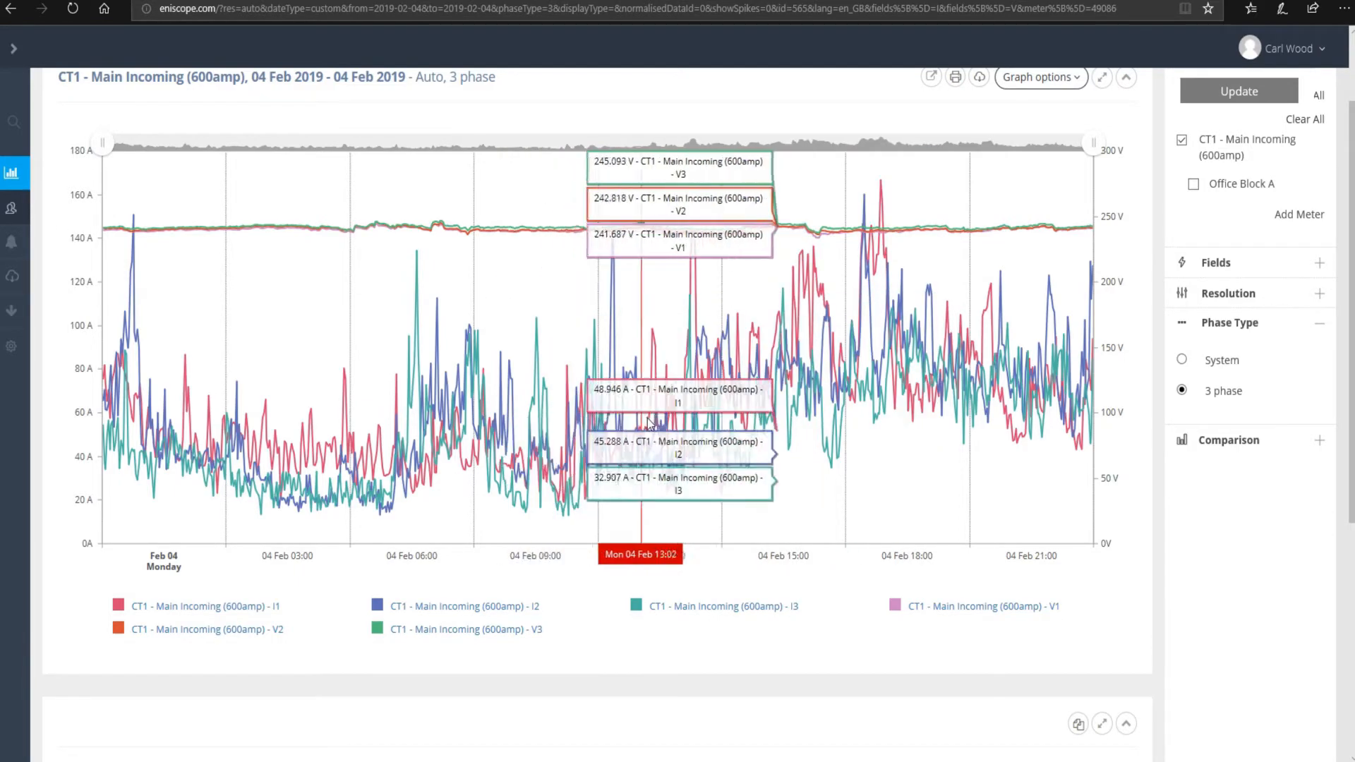
scroll(648, 422, down, 6)
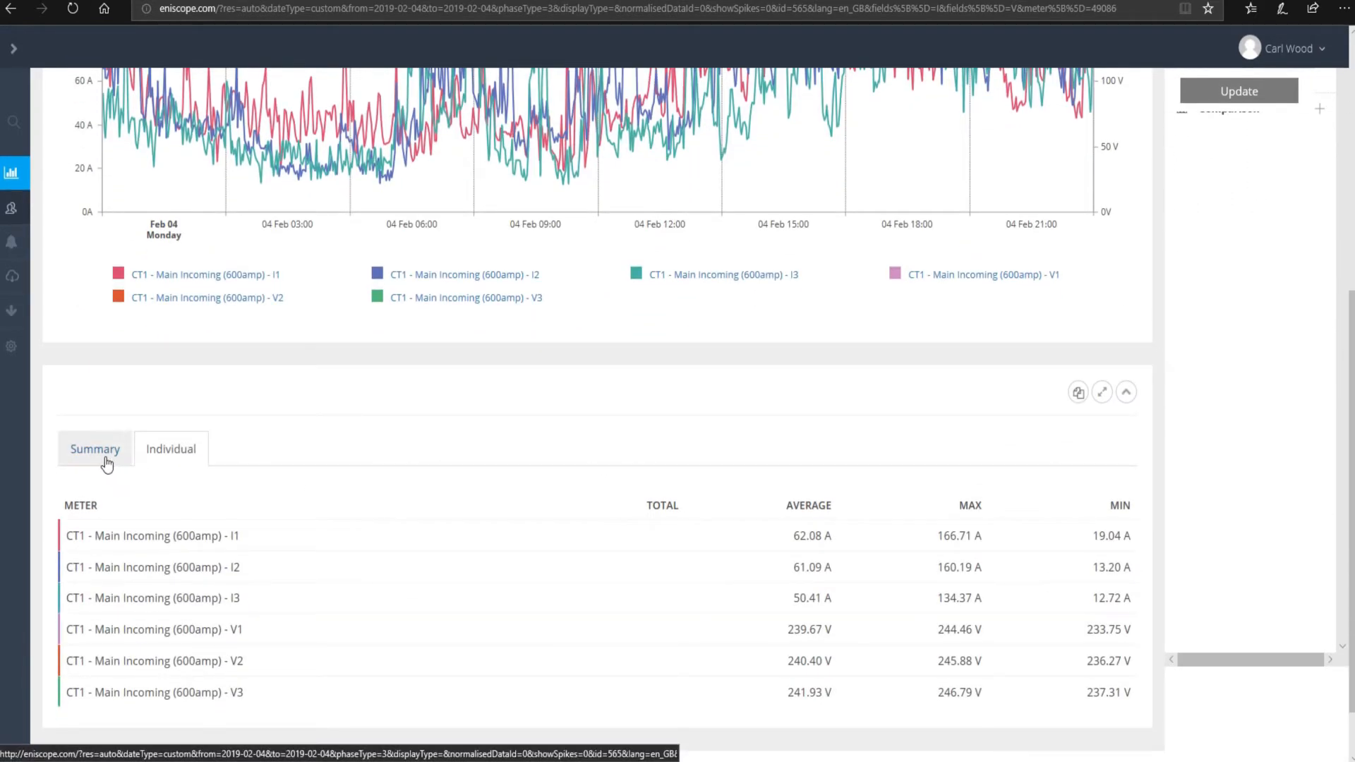
scroll(680, 402, up, 6)
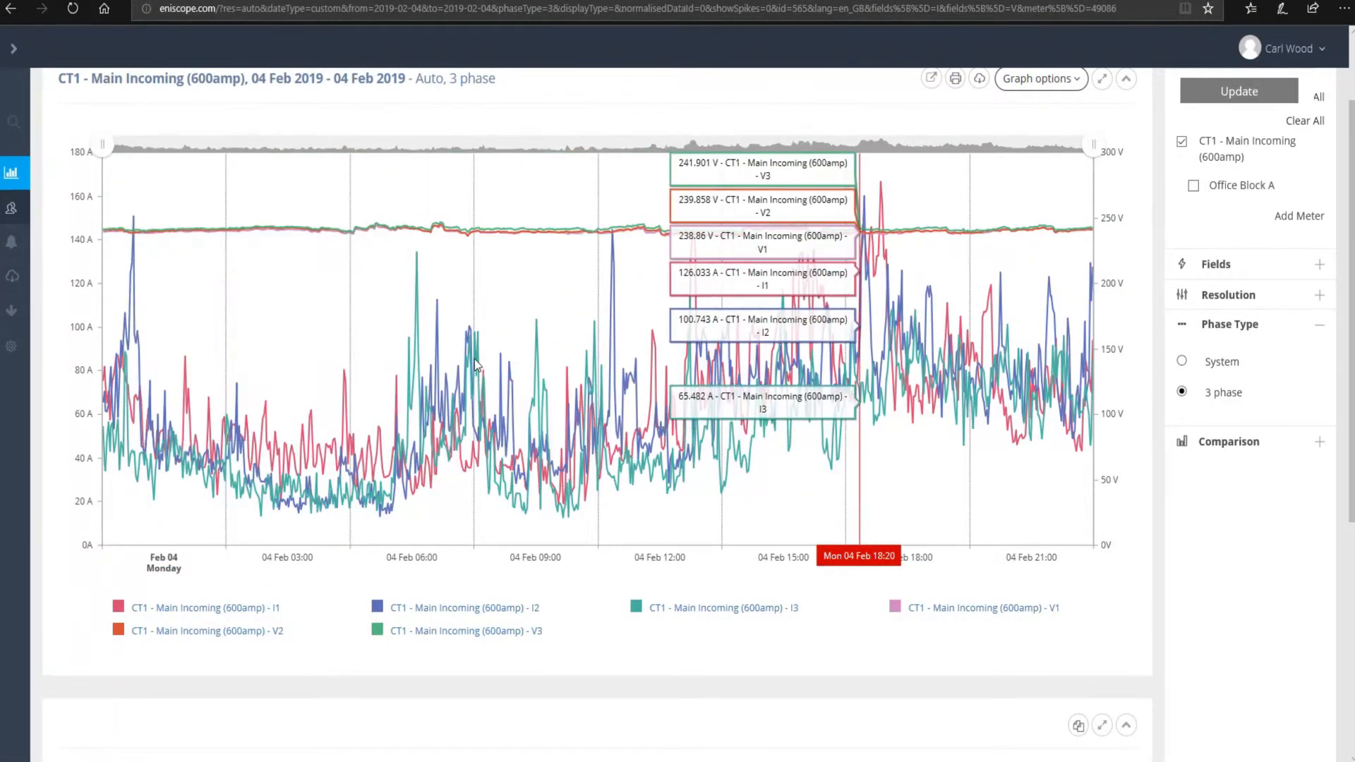
scroll(706, 438, down, 6)
scroll(227, 205, up, 8)
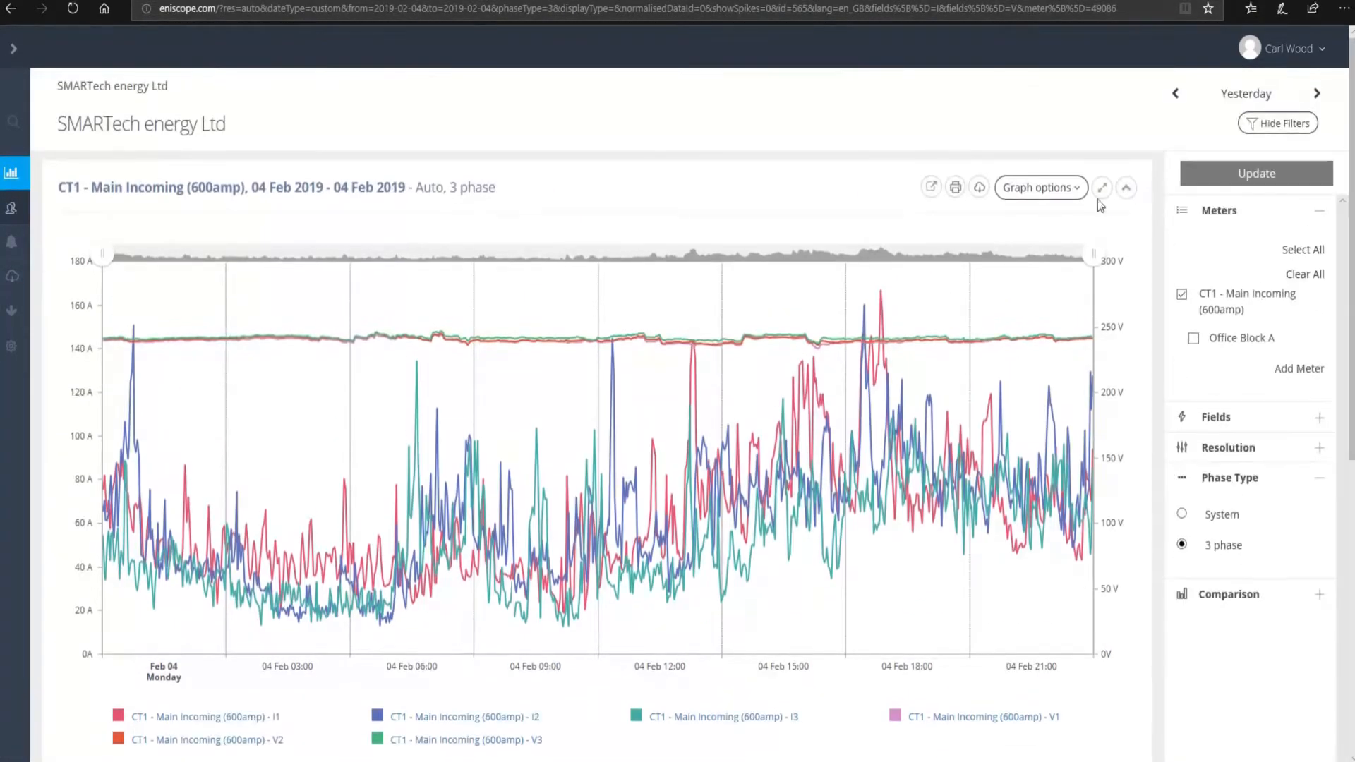
scroll(591, 423, down, 8)
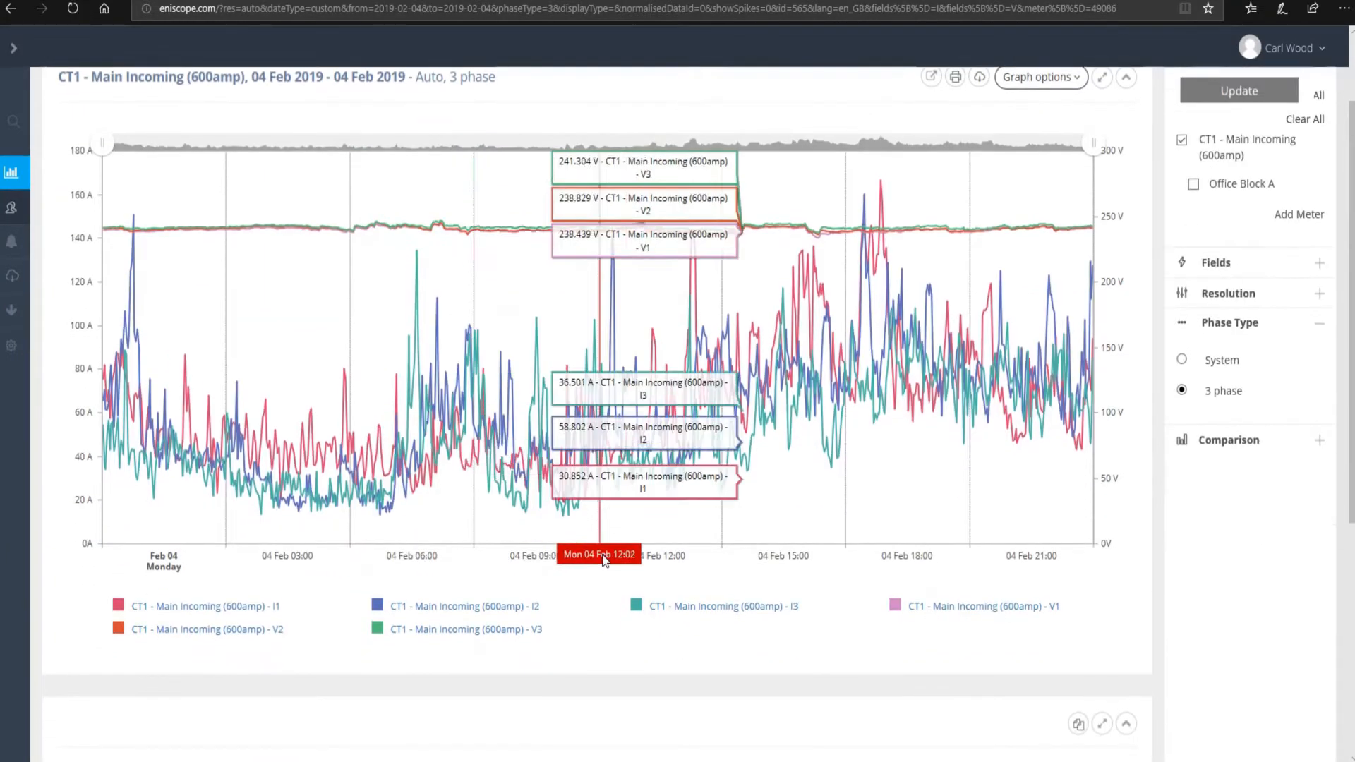
click(107, 461)
click(159, 454)
click(103, 457)
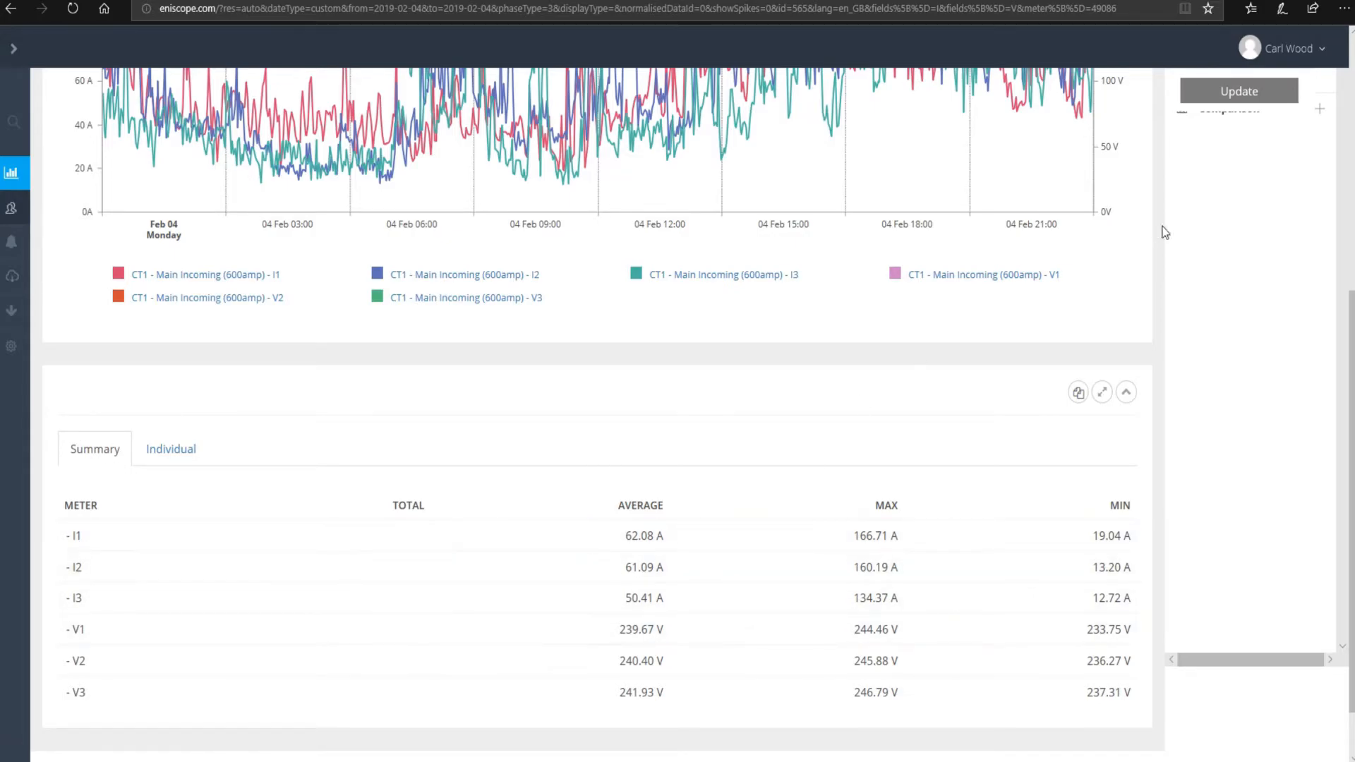
scroll(1264, 220, up, 8)
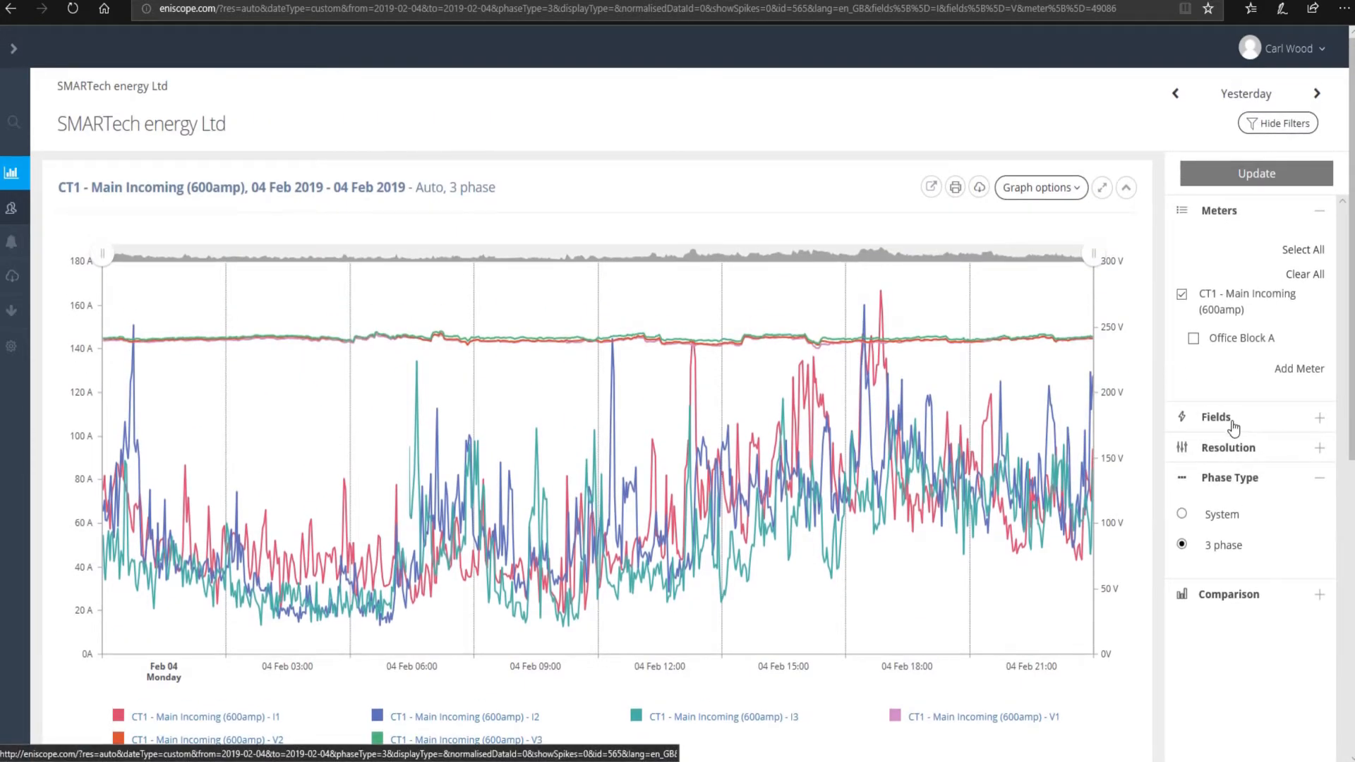
click(1233, 427)
scroll(838, 469, down, 6)
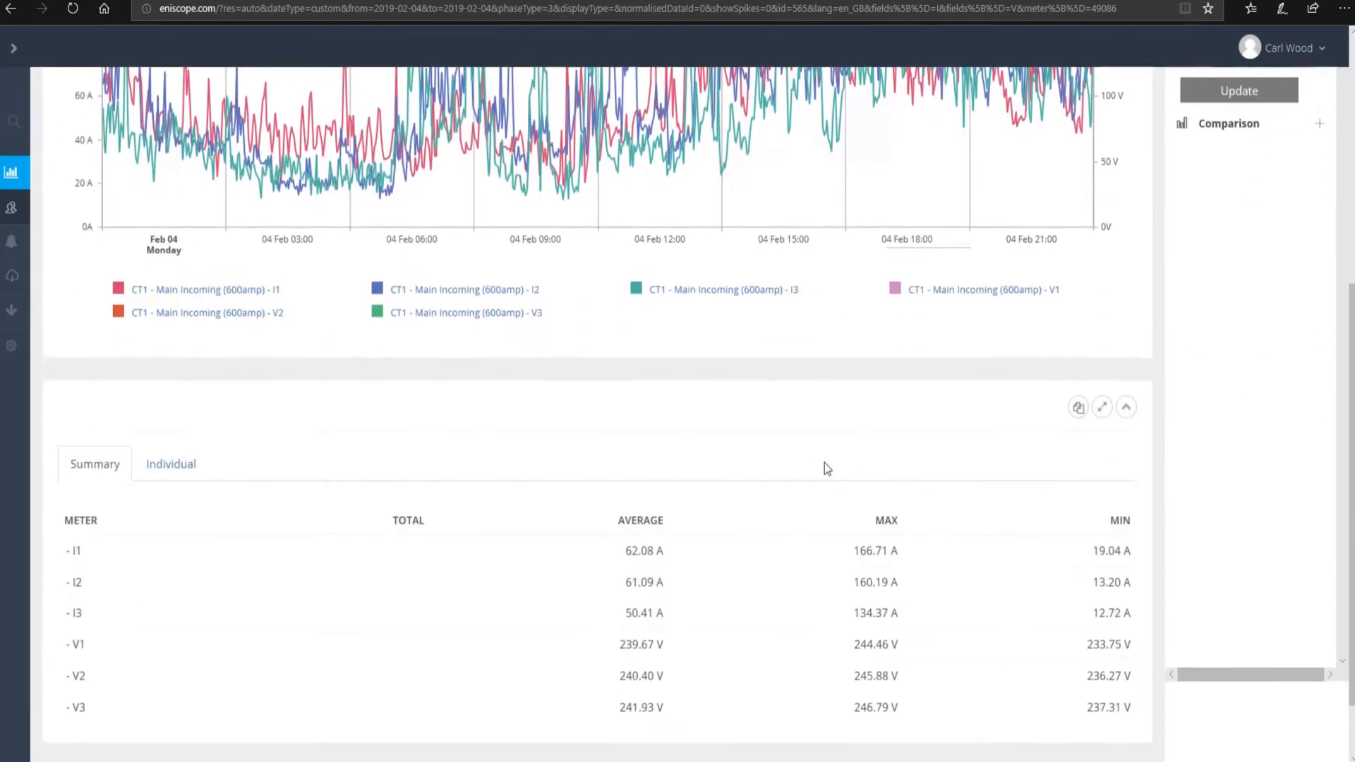
scroll(838, 469, down, 2)
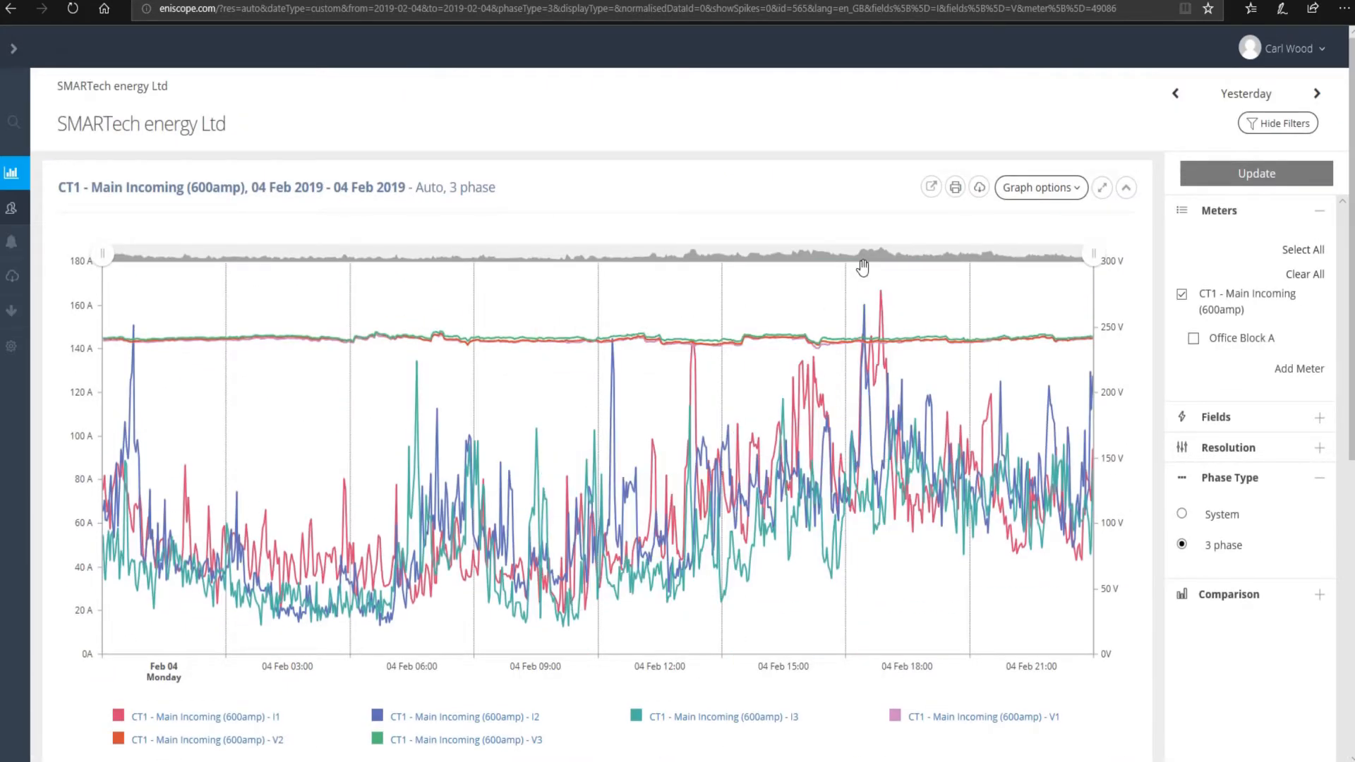
scroll(645, 493, down, 7)
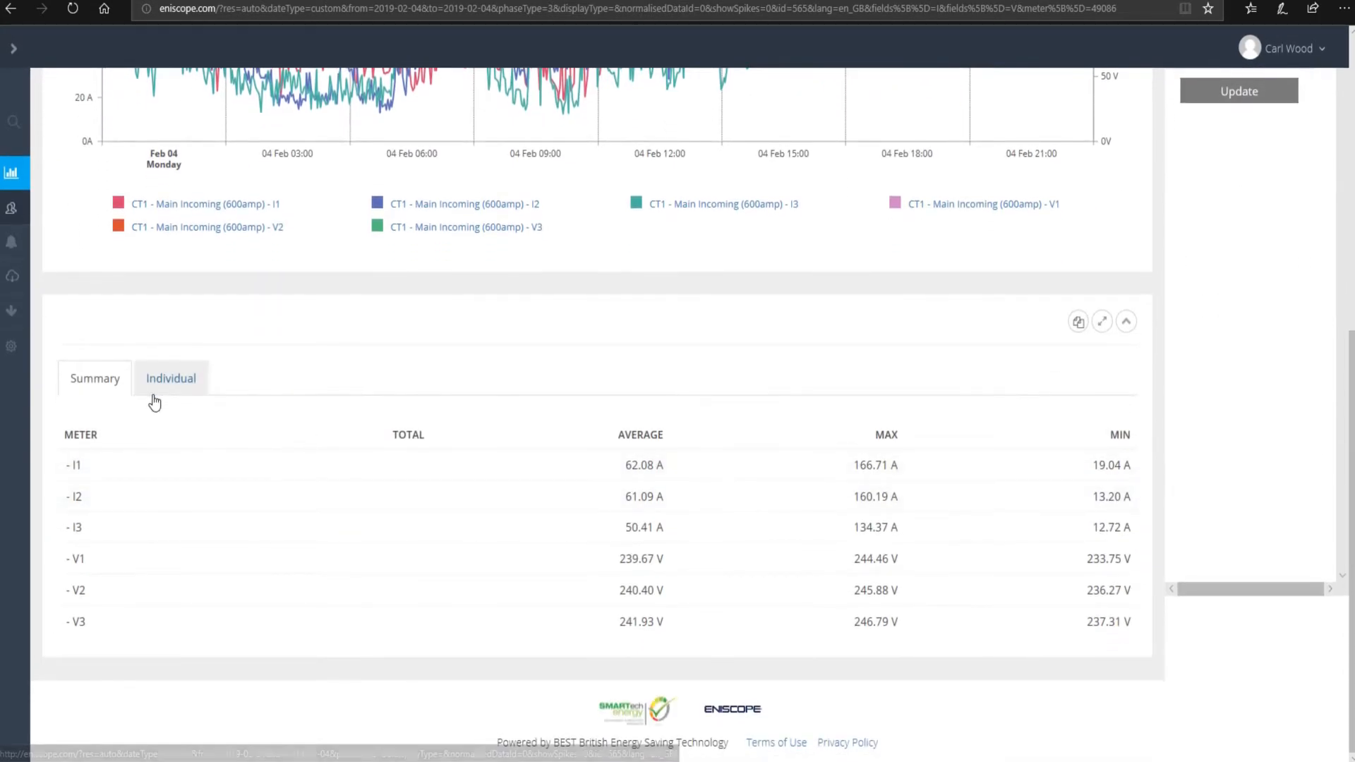
click(167, 387)
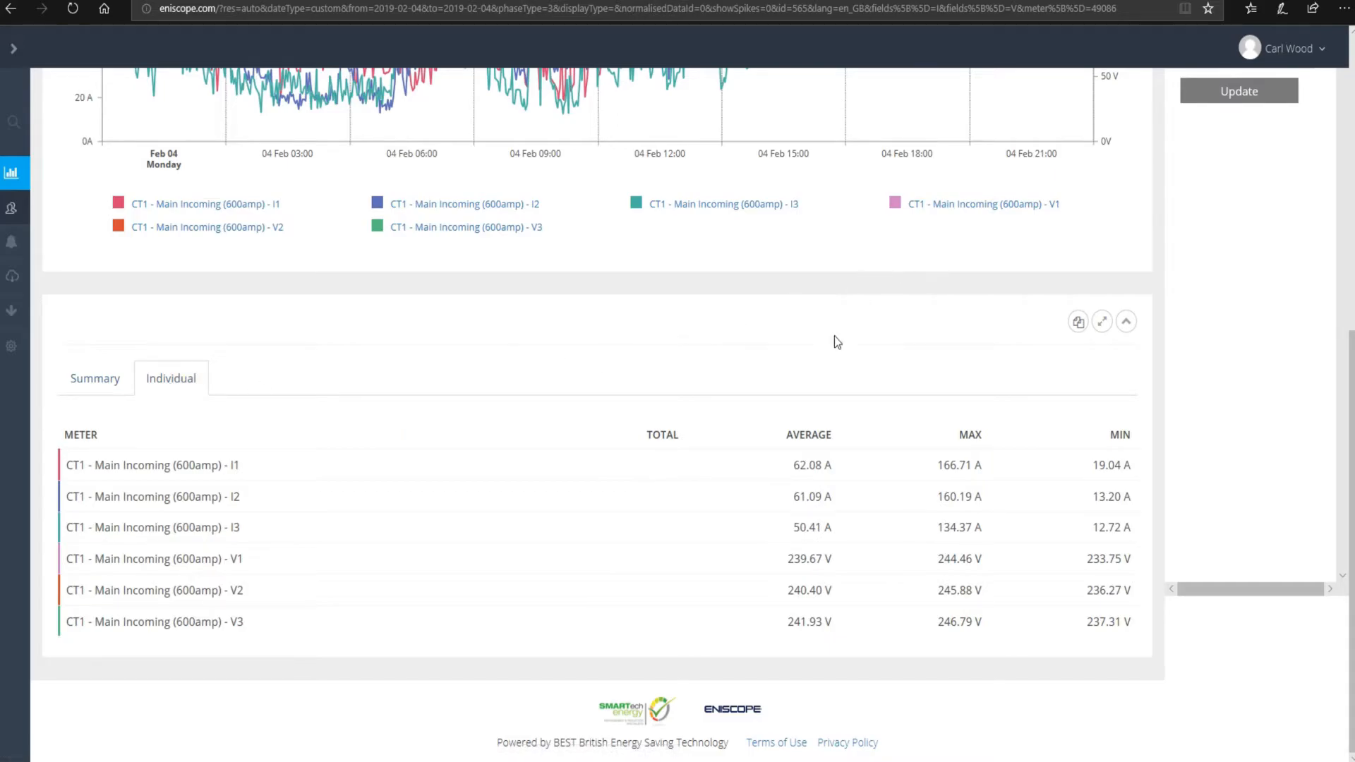
scroll(809, 320, up, 6)
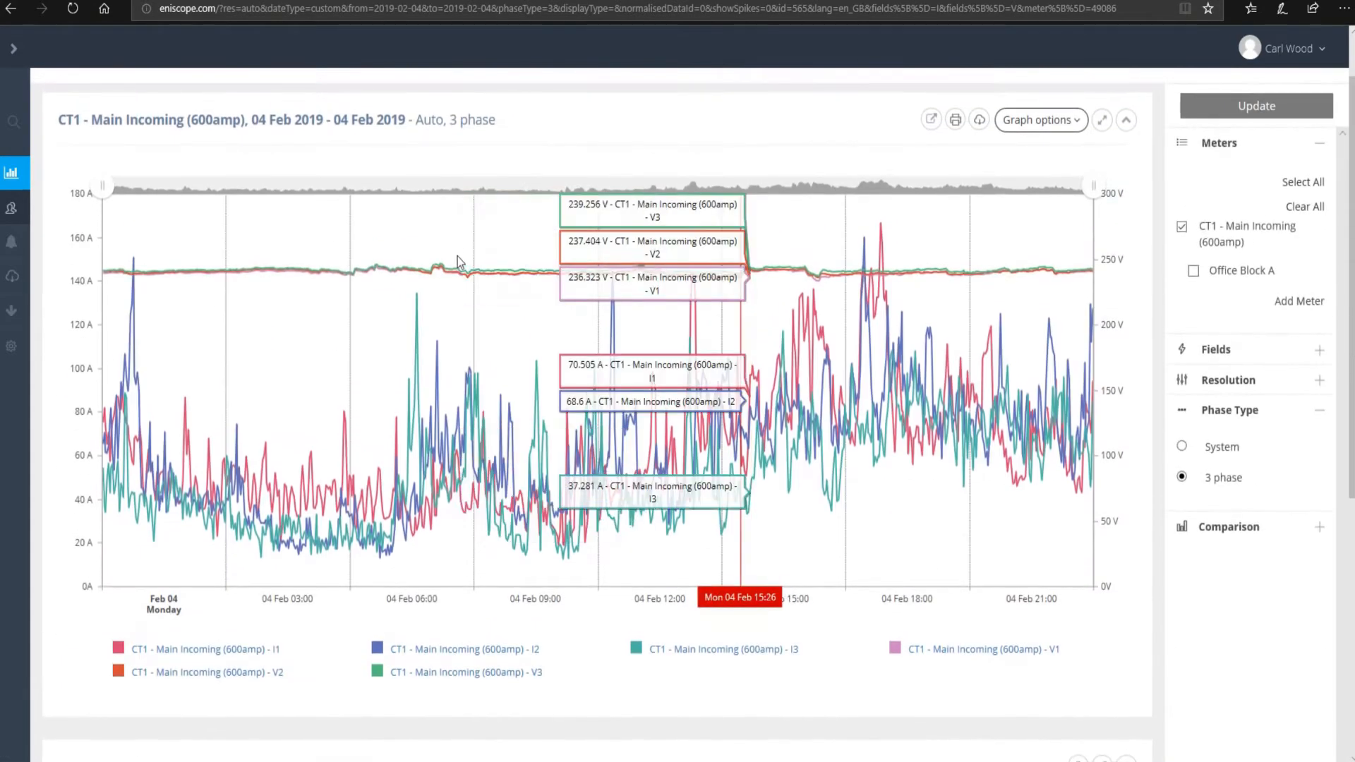
scroll(730, 358, down, 2)
scroll(1014, 417, down, 4)
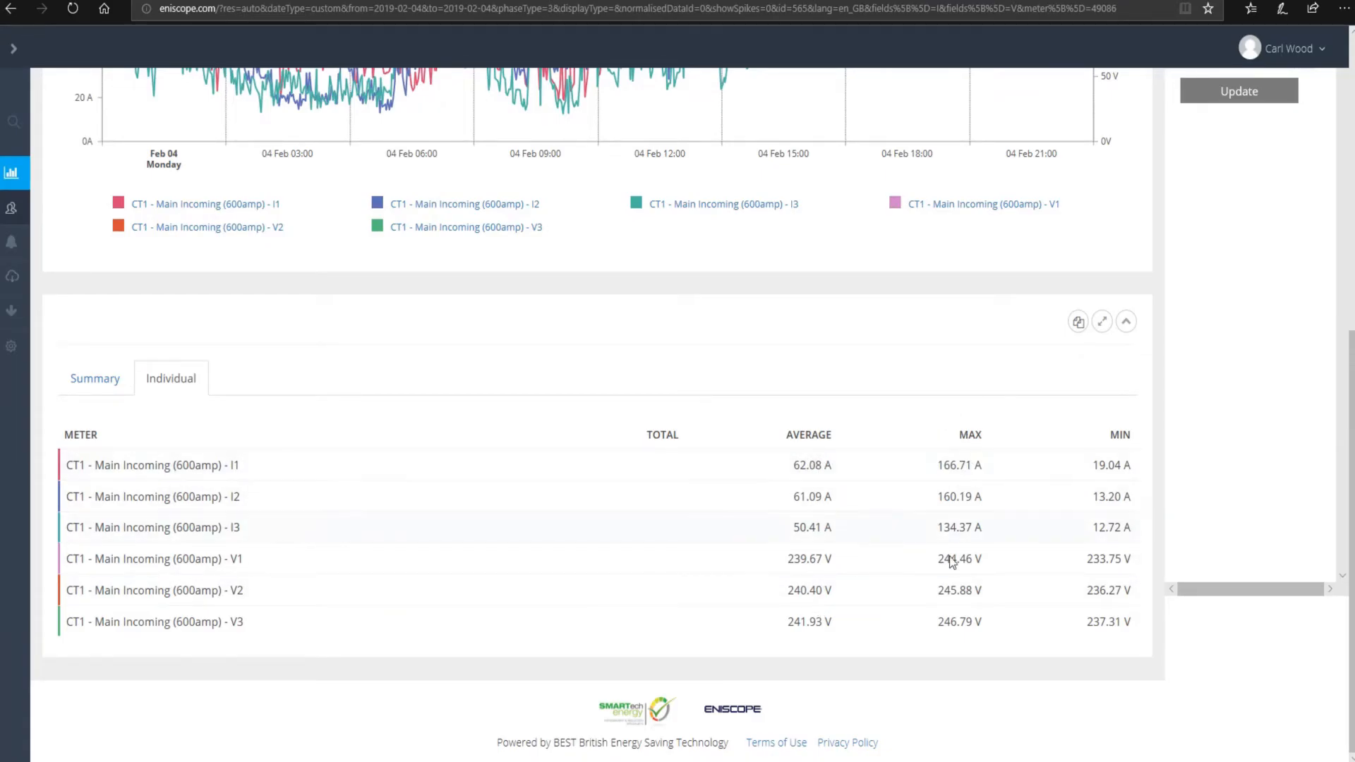
scroll(679, 391, up, 8)
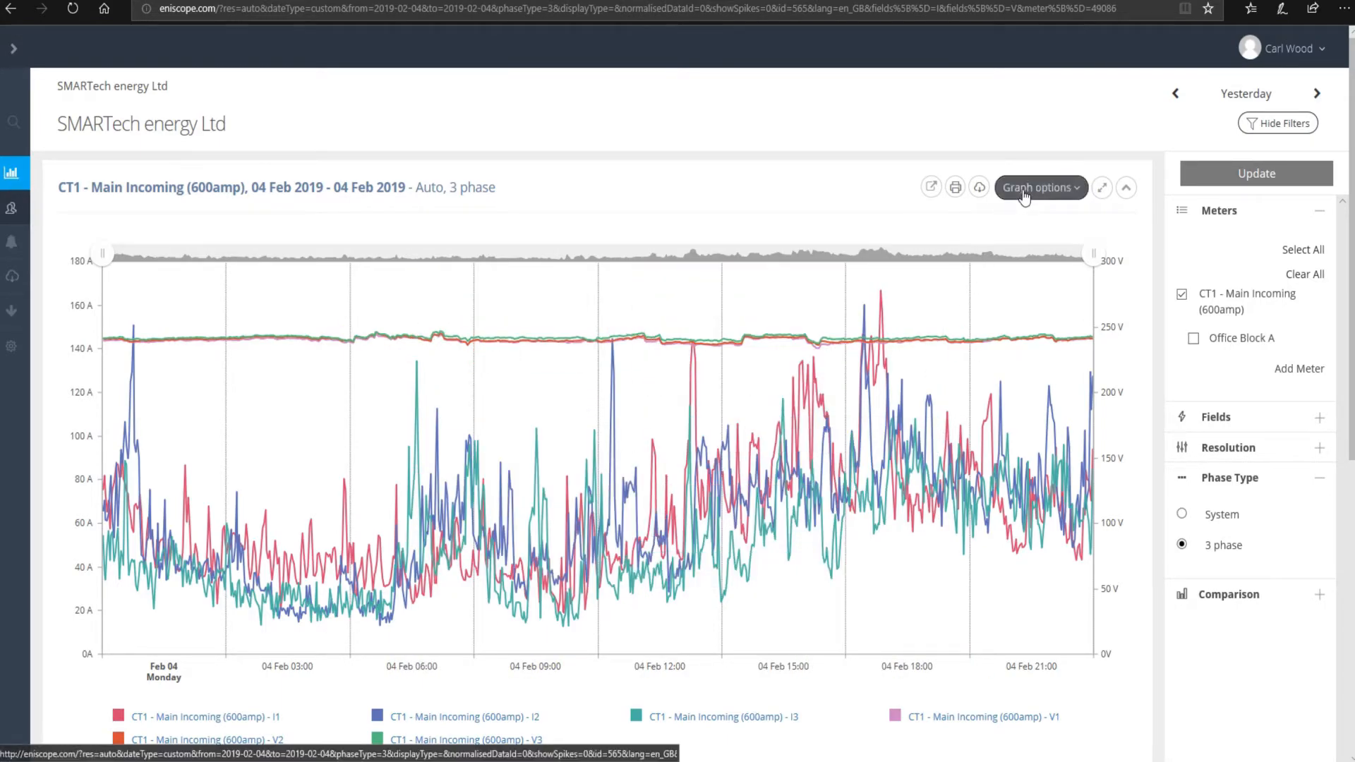
- Open, close and reopen the chart's CSV, Image and SVG download menu
click(979, 189)
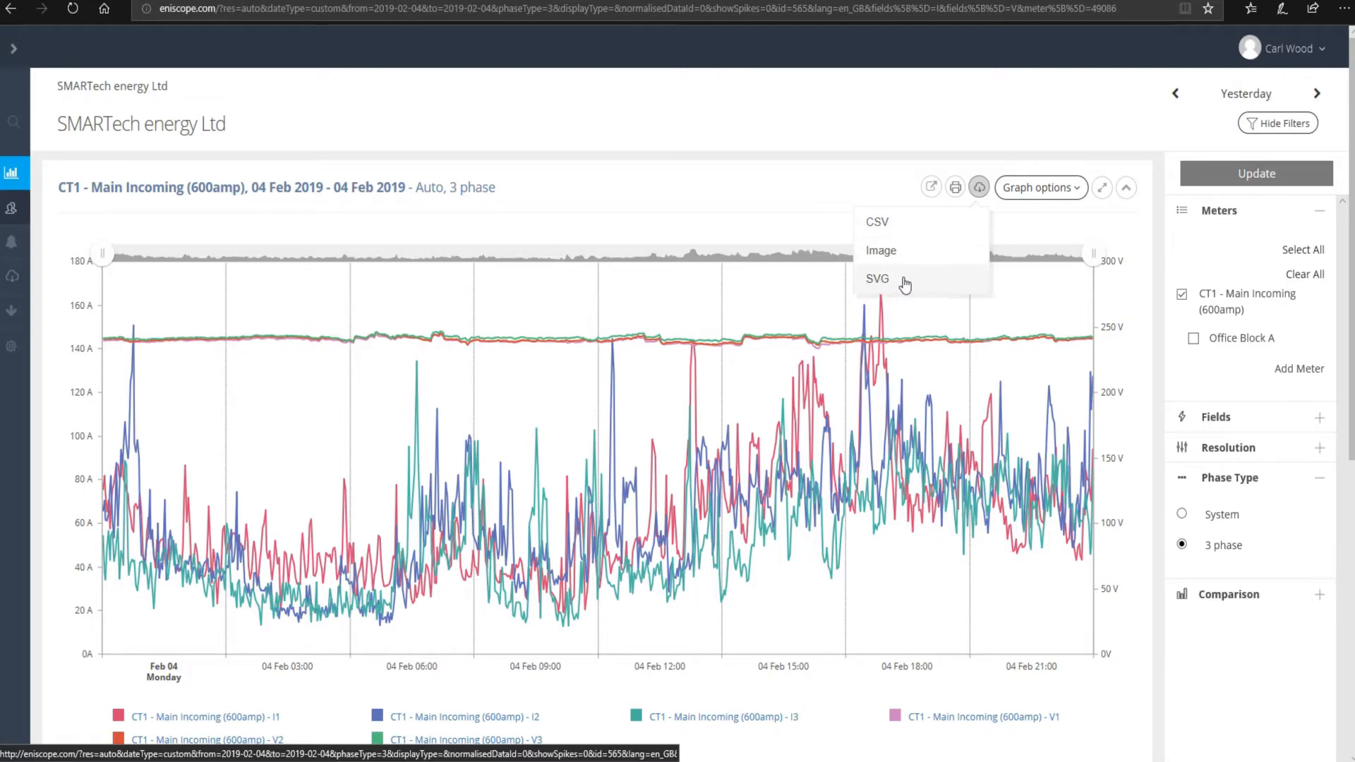
click(808, 197)
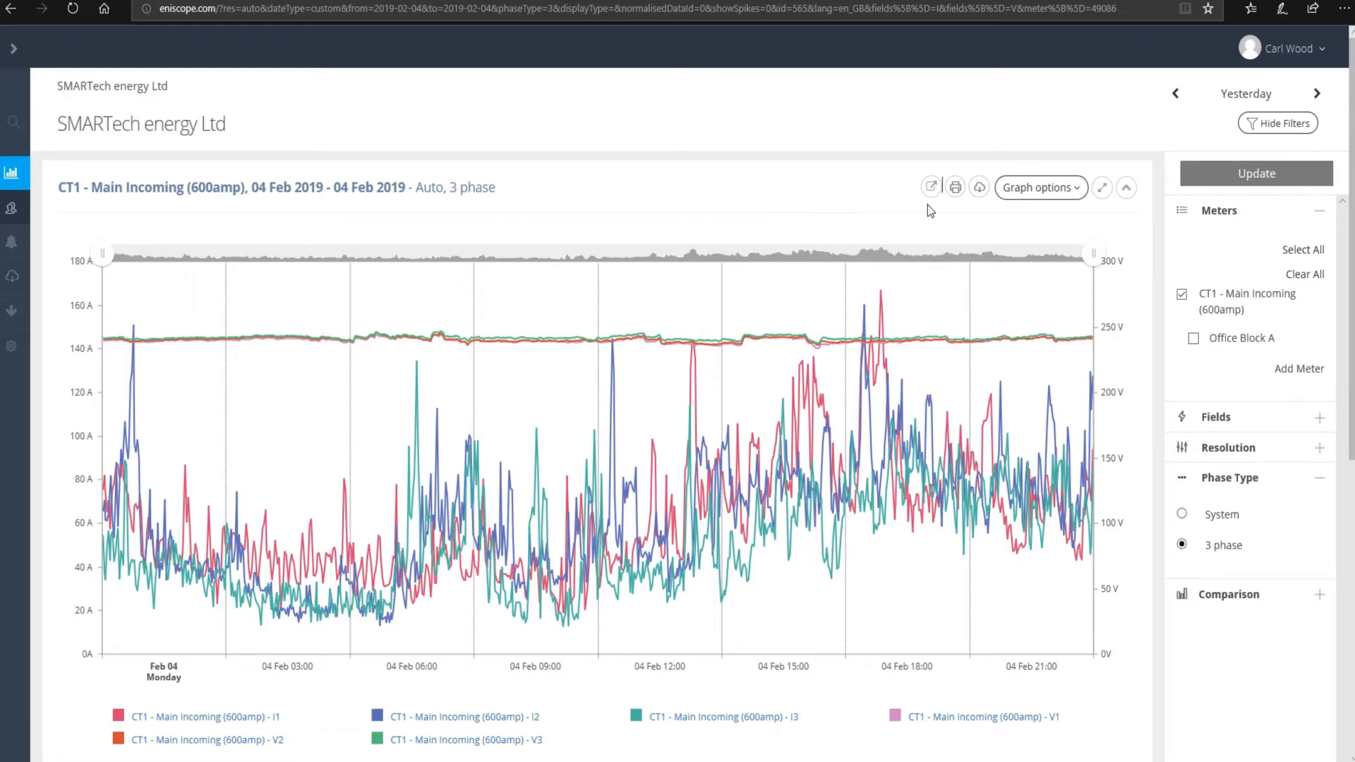
click(980, 190)
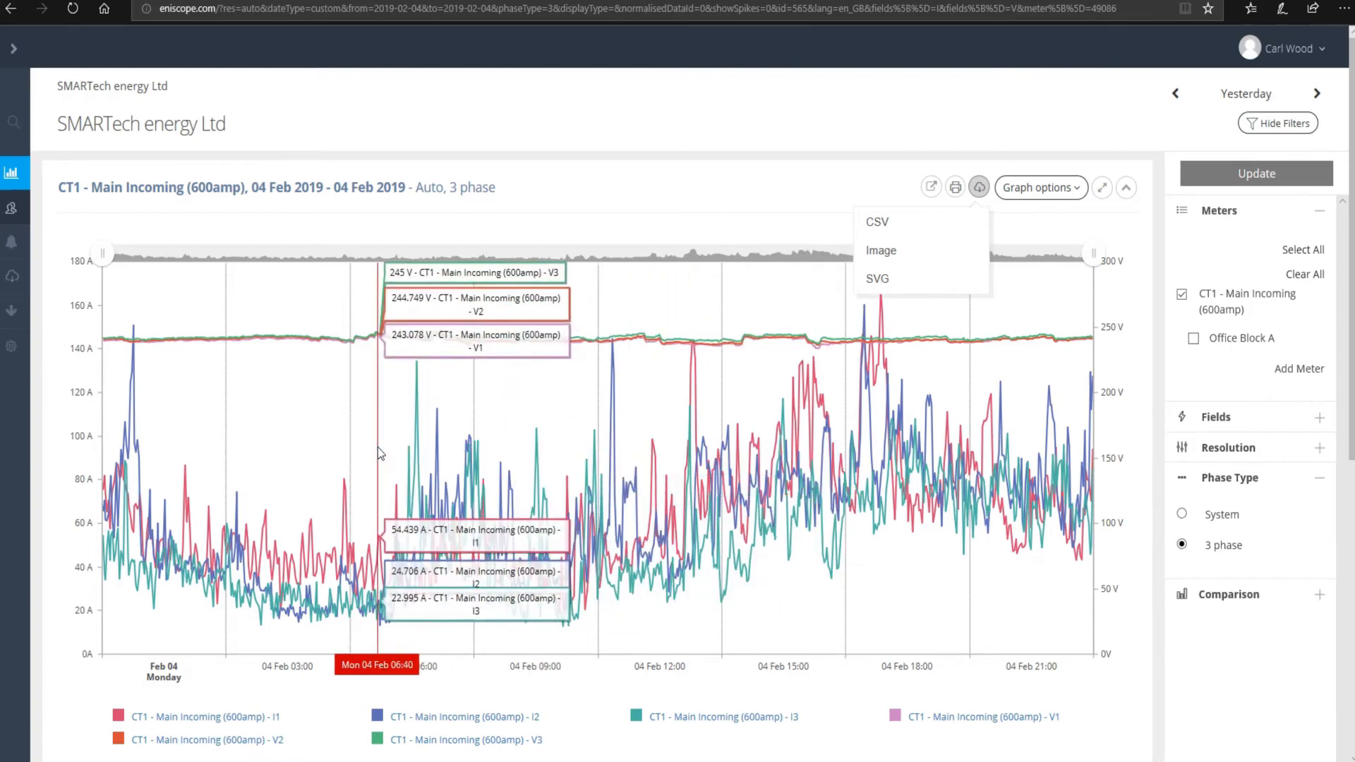
- Zoom into mid-morning and switch the CT1 chart to a pie chart in Graph options
drag(379, 448, 573, 457)
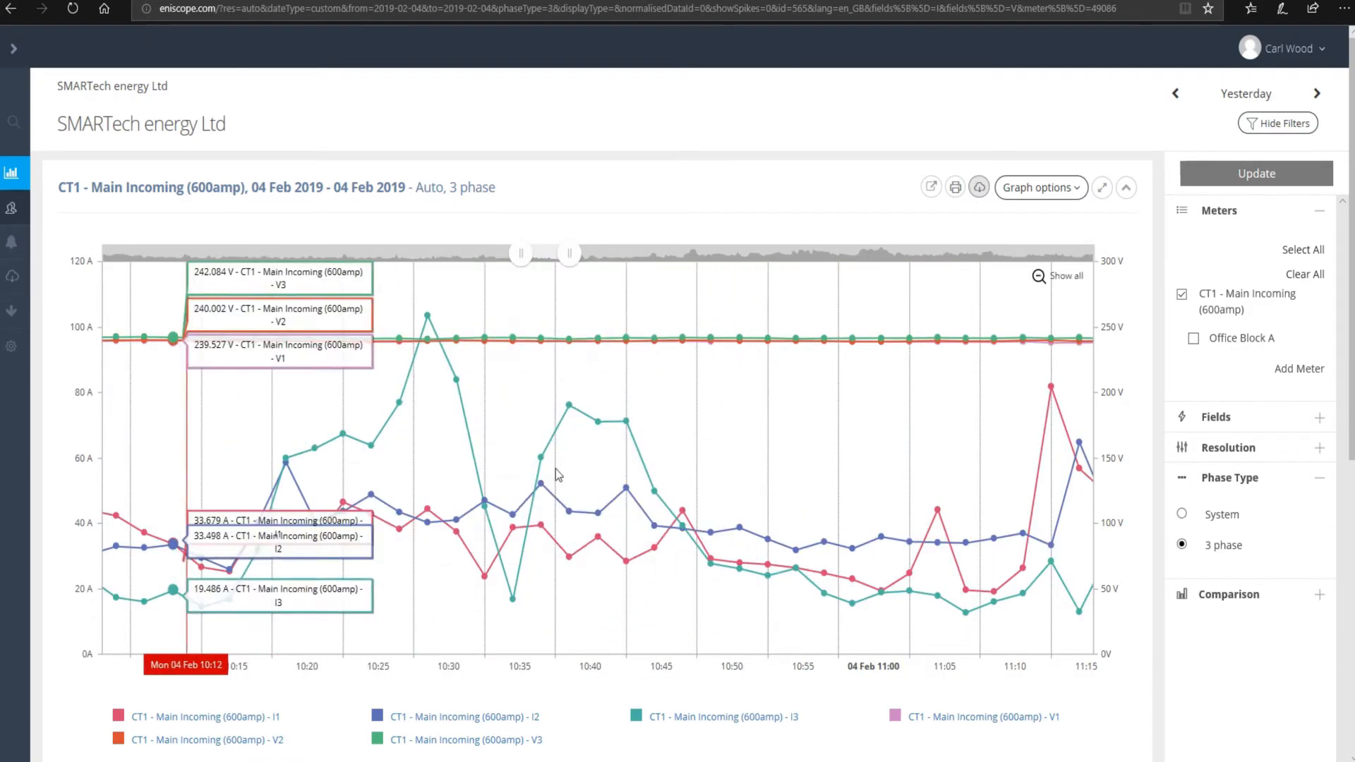
click(980, 188)
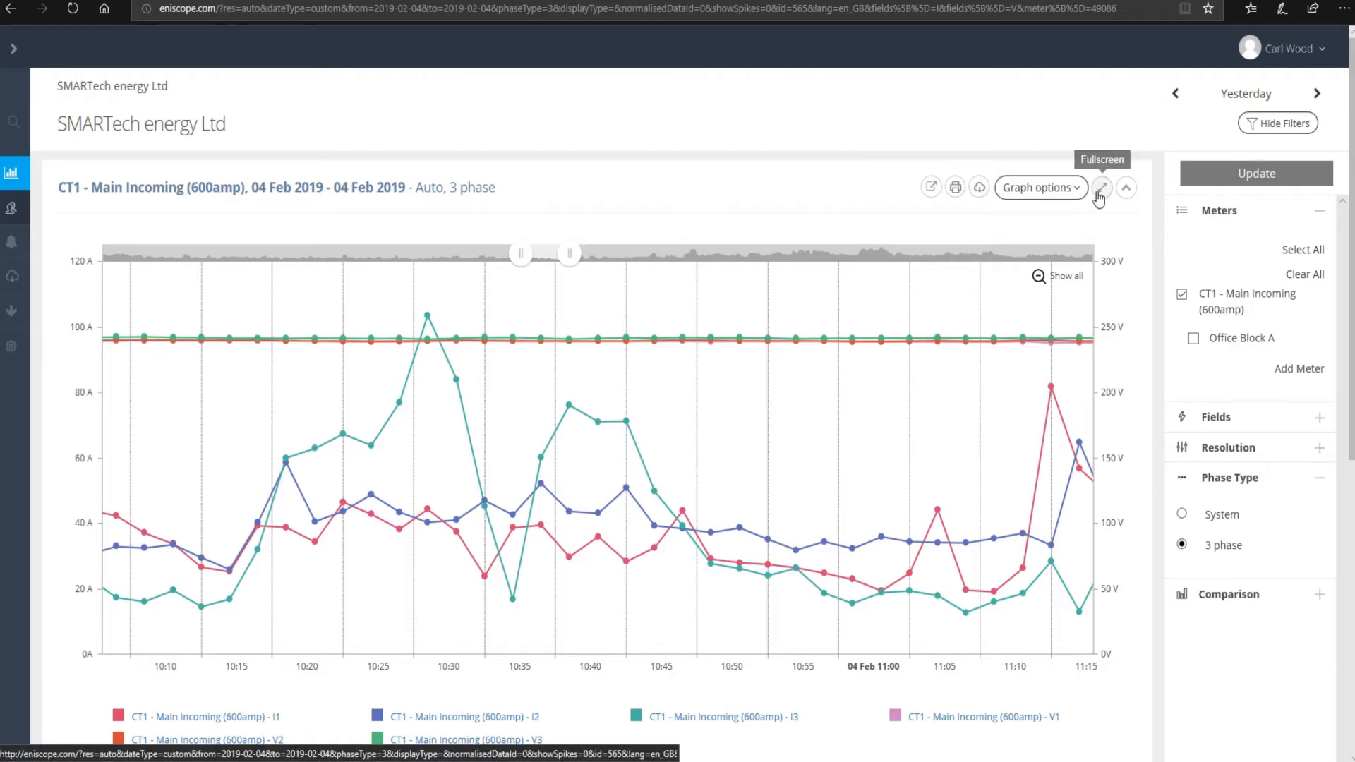
click(1069, 189)
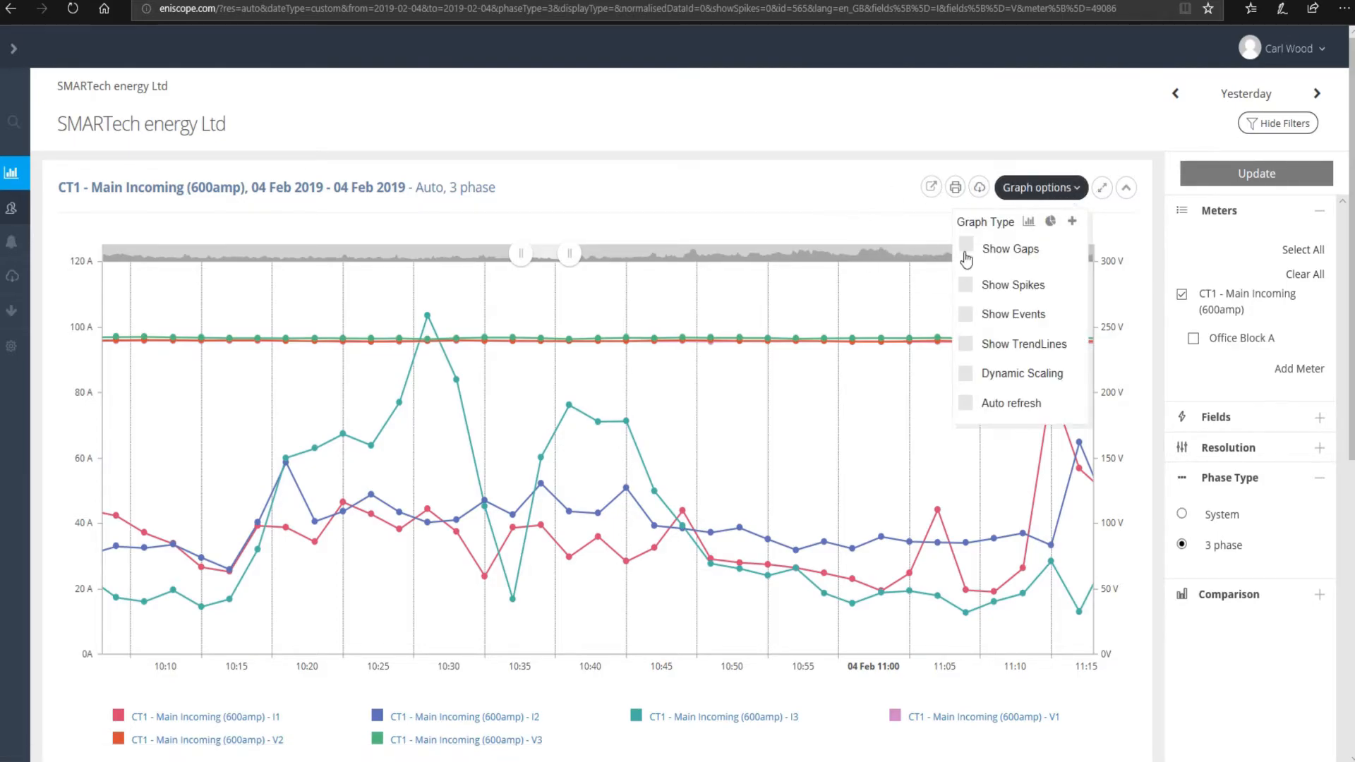
click(1051, 223)
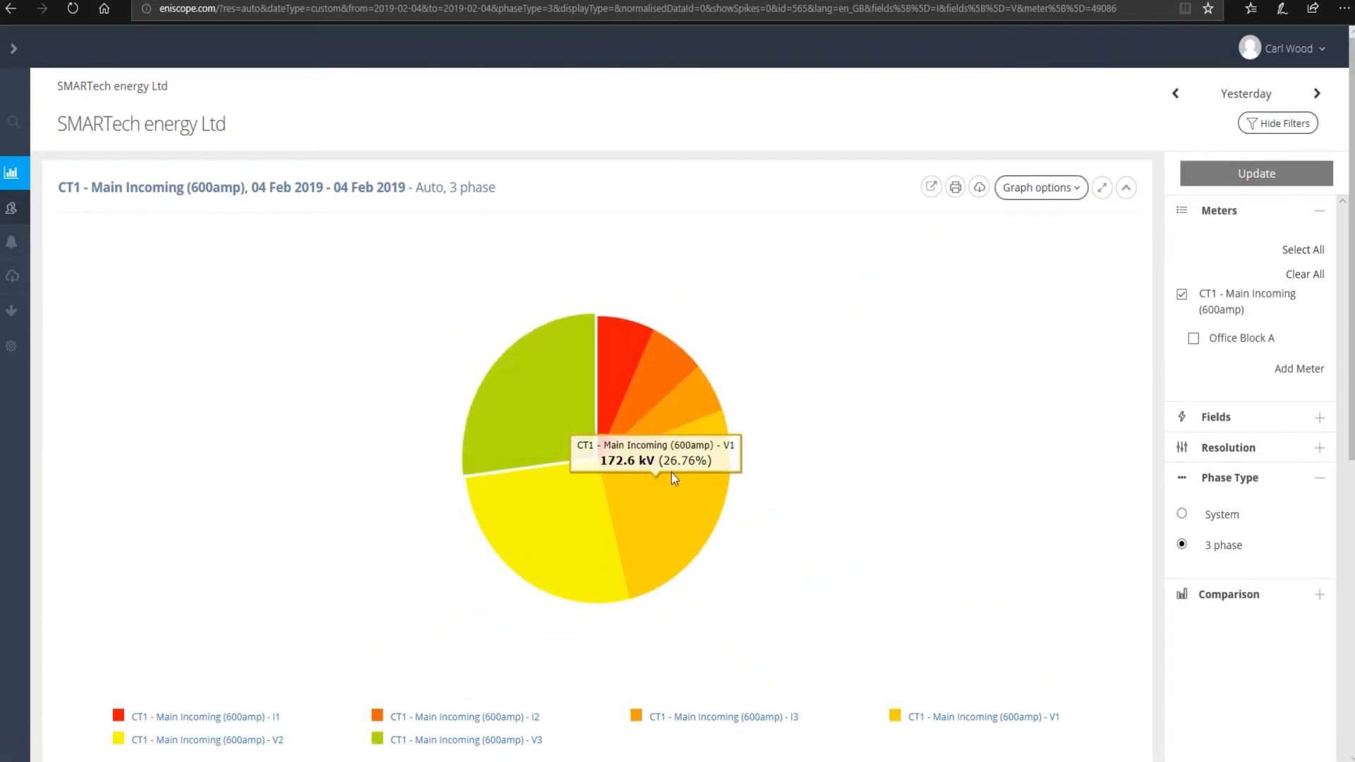
click(1042, 189)
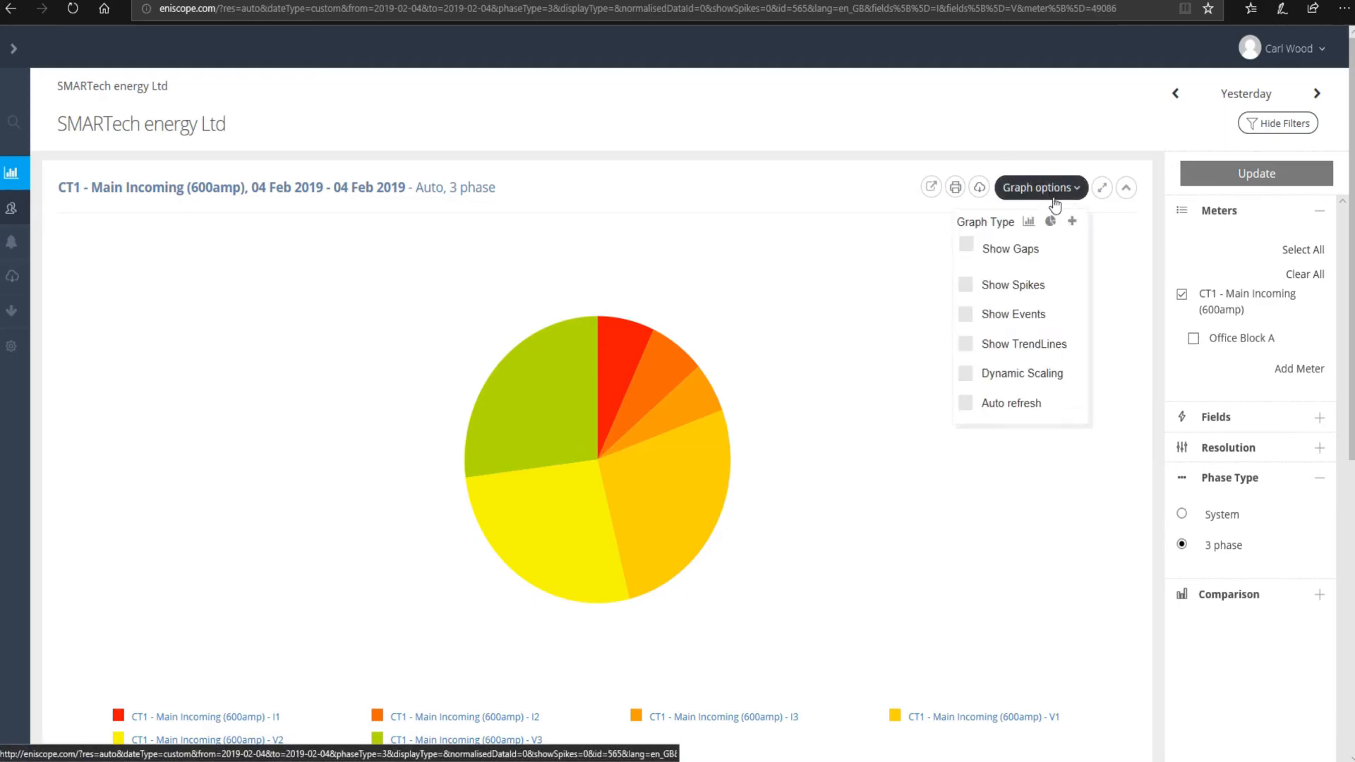
click(1073, 225)
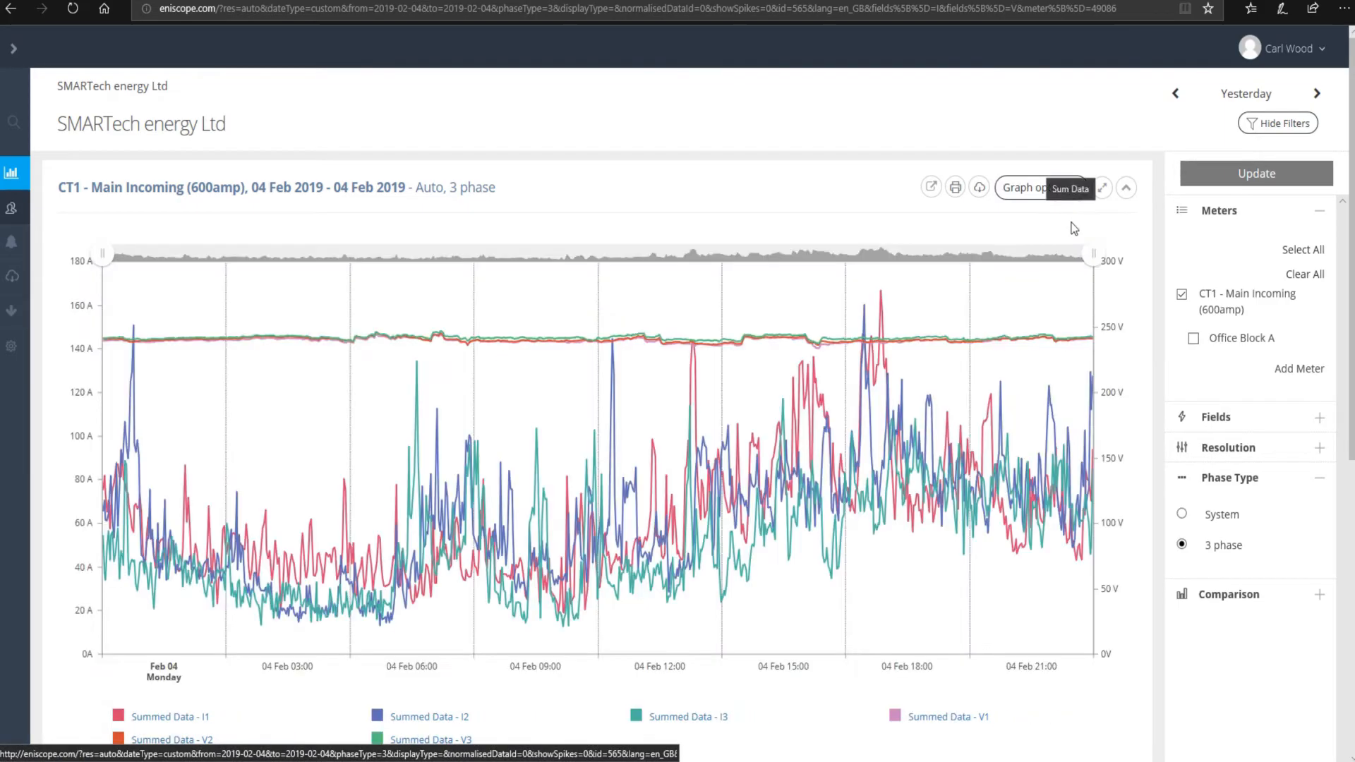
click(1032, 189)
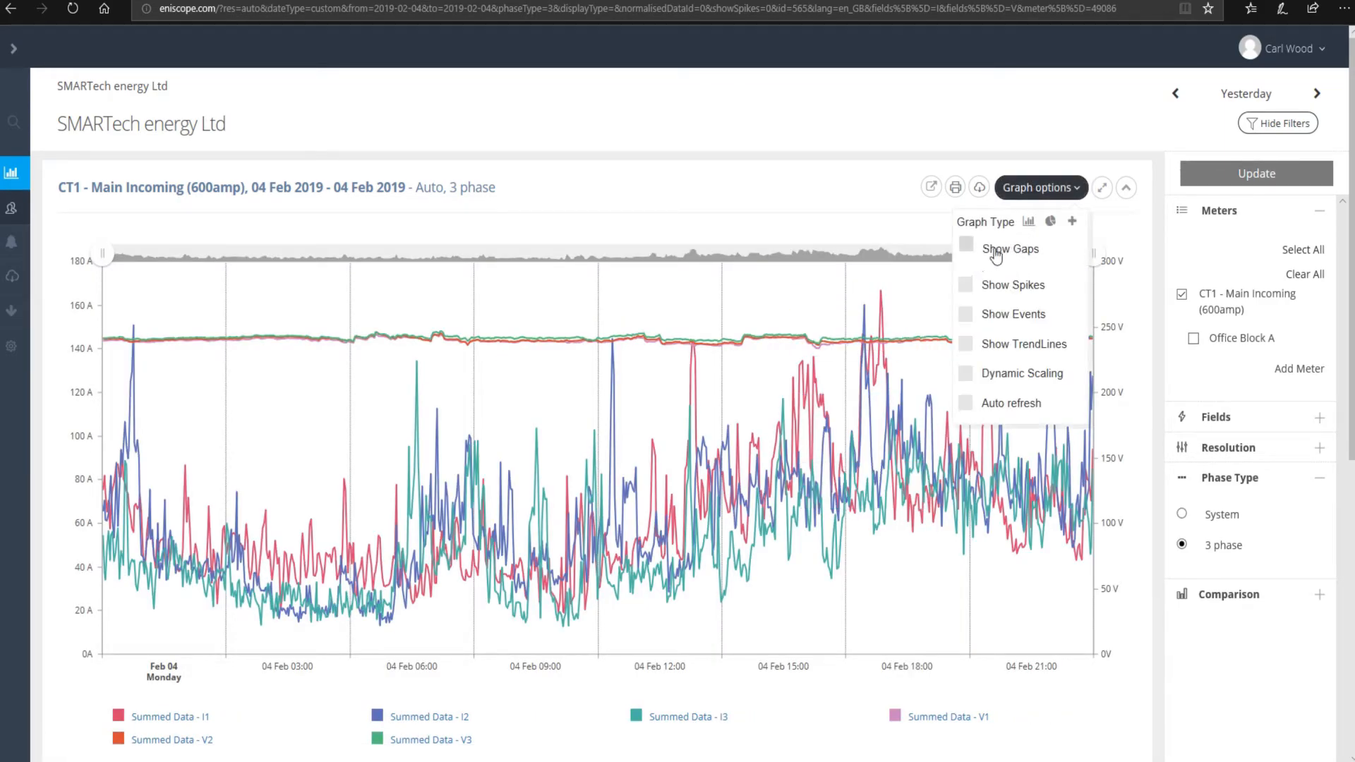
click(965, 314)
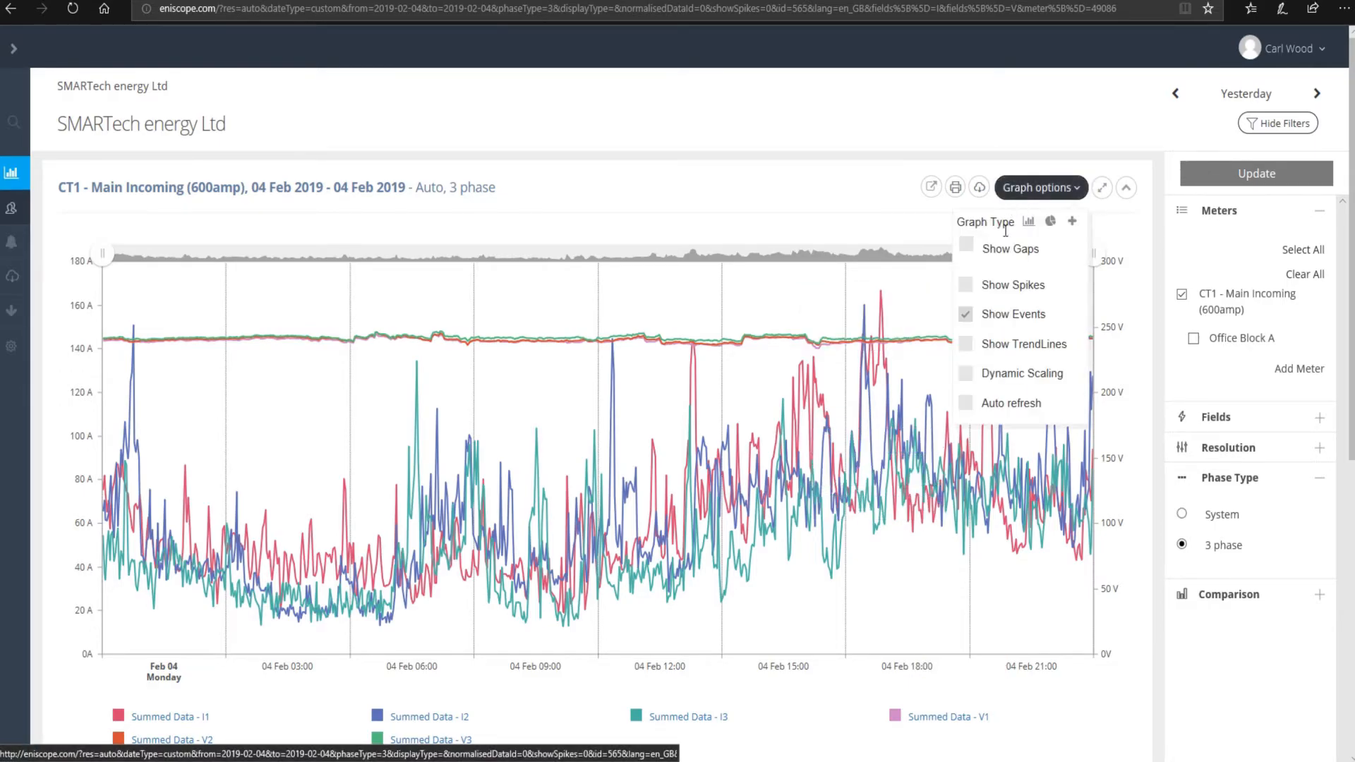
click(965, 315)
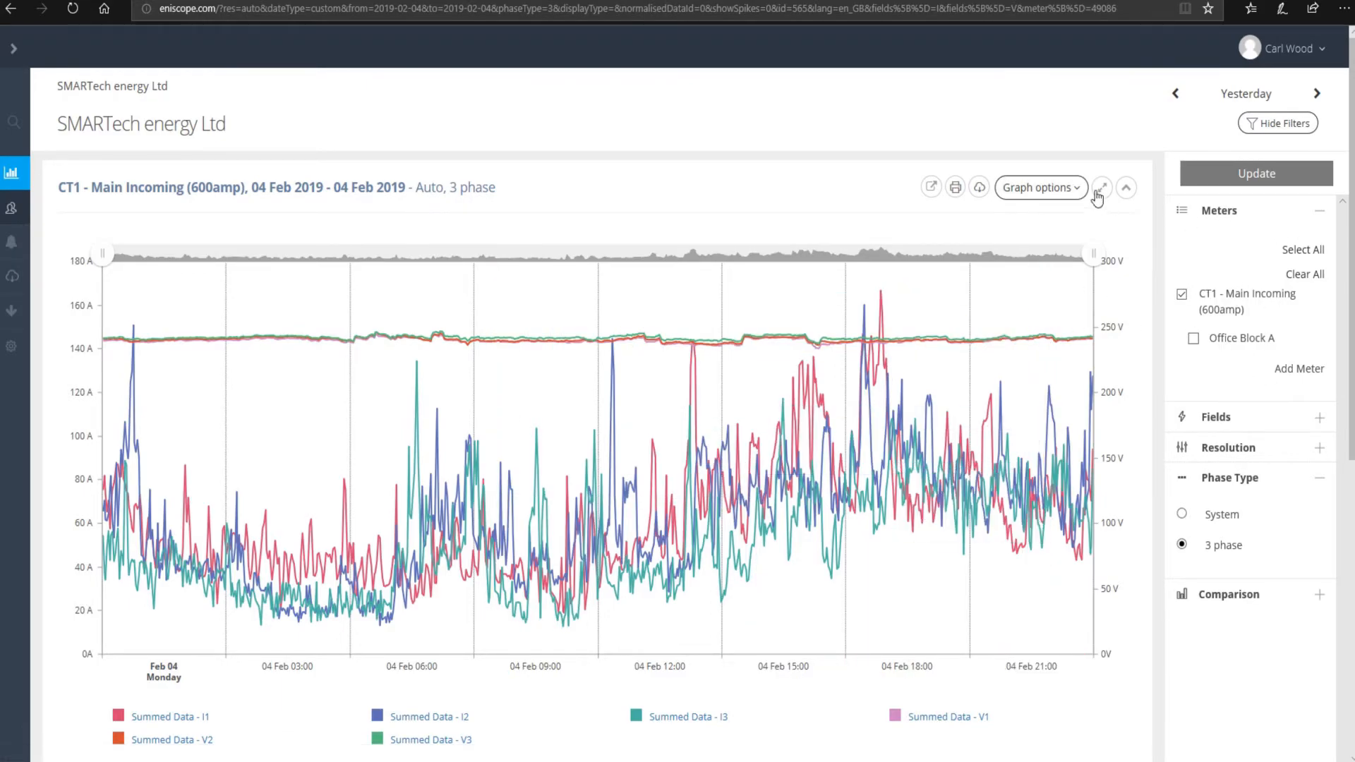
mouse_move(1054, 190)
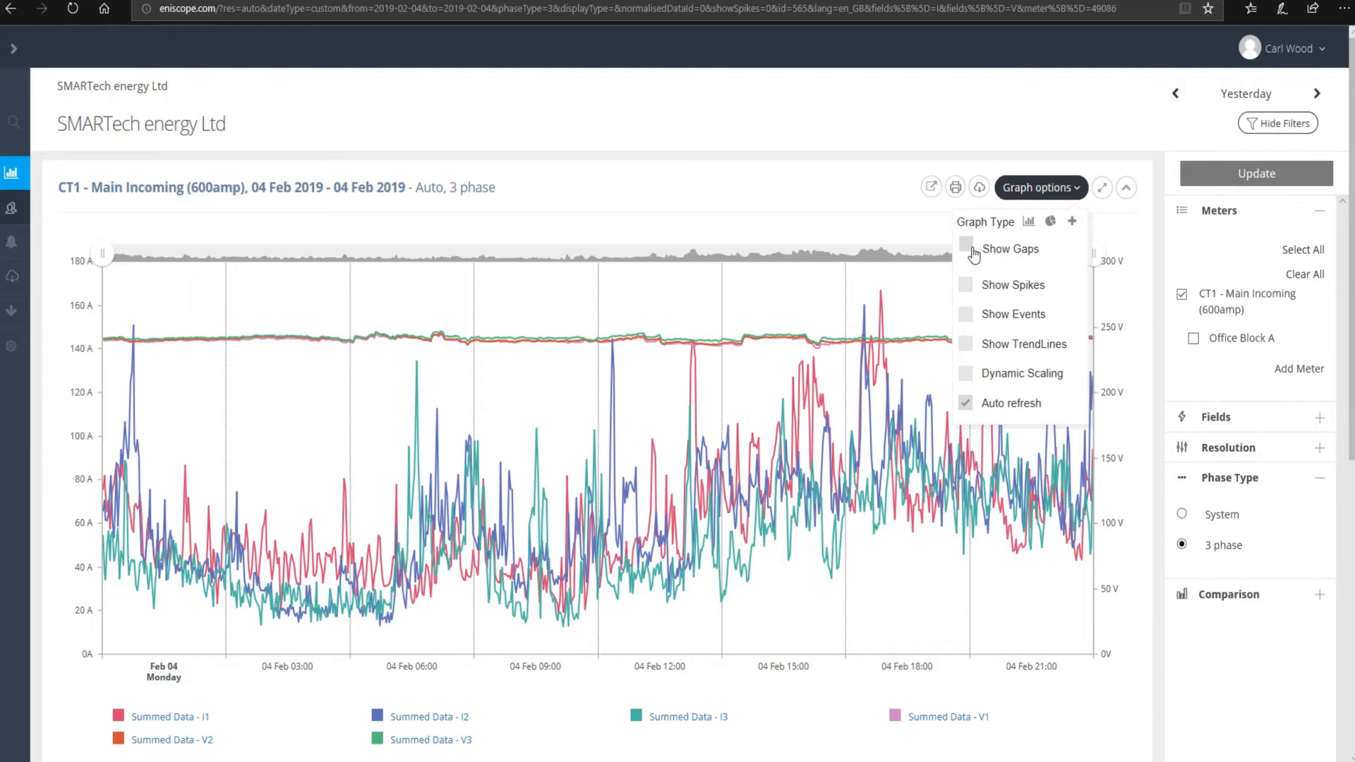
click(966, 403)
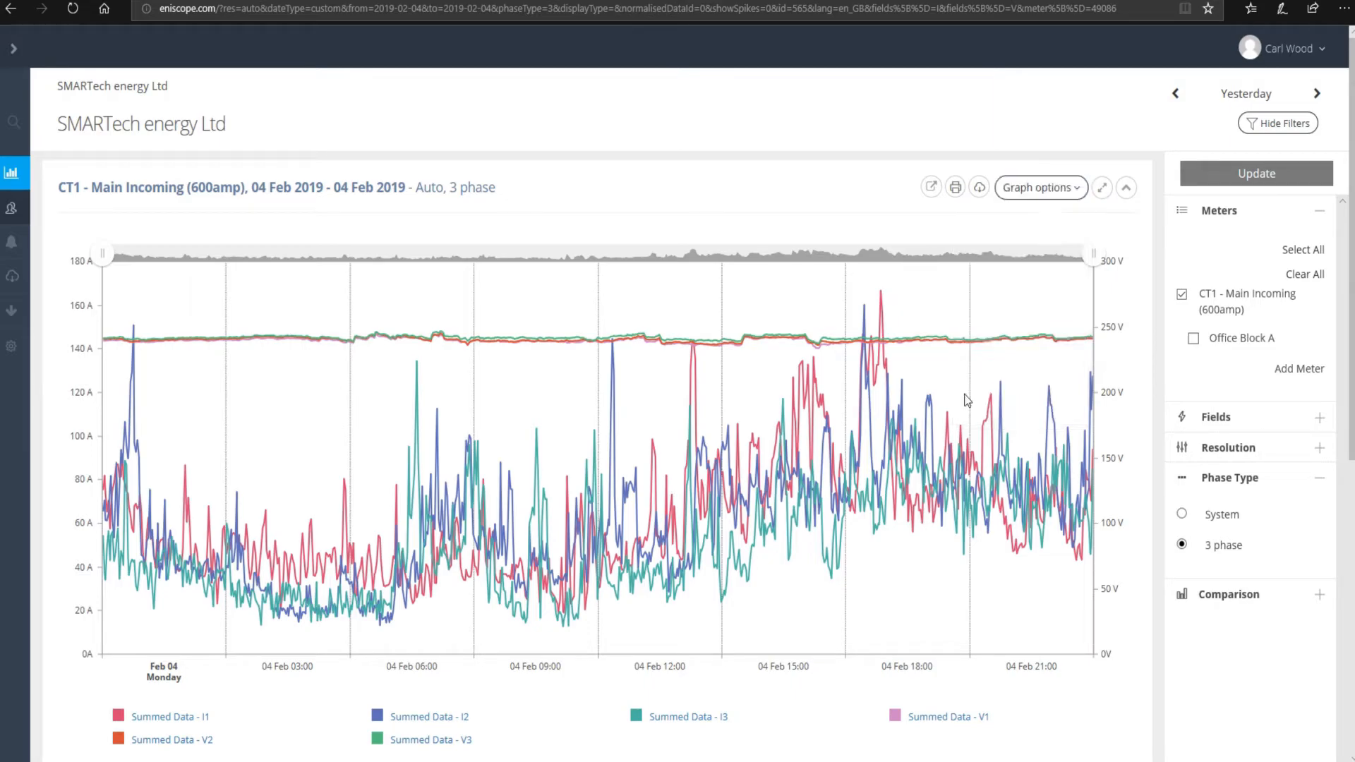
click(1017, 195)
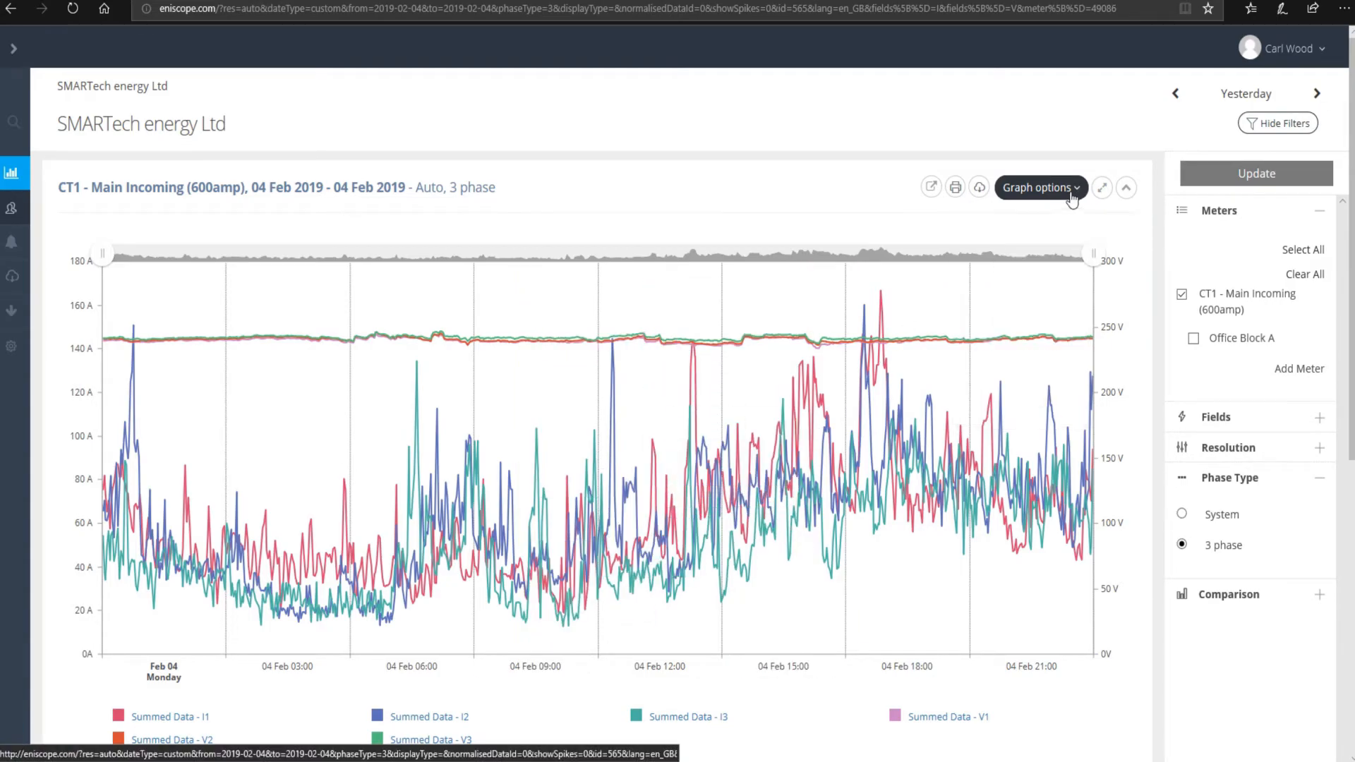
click(1102, 187)
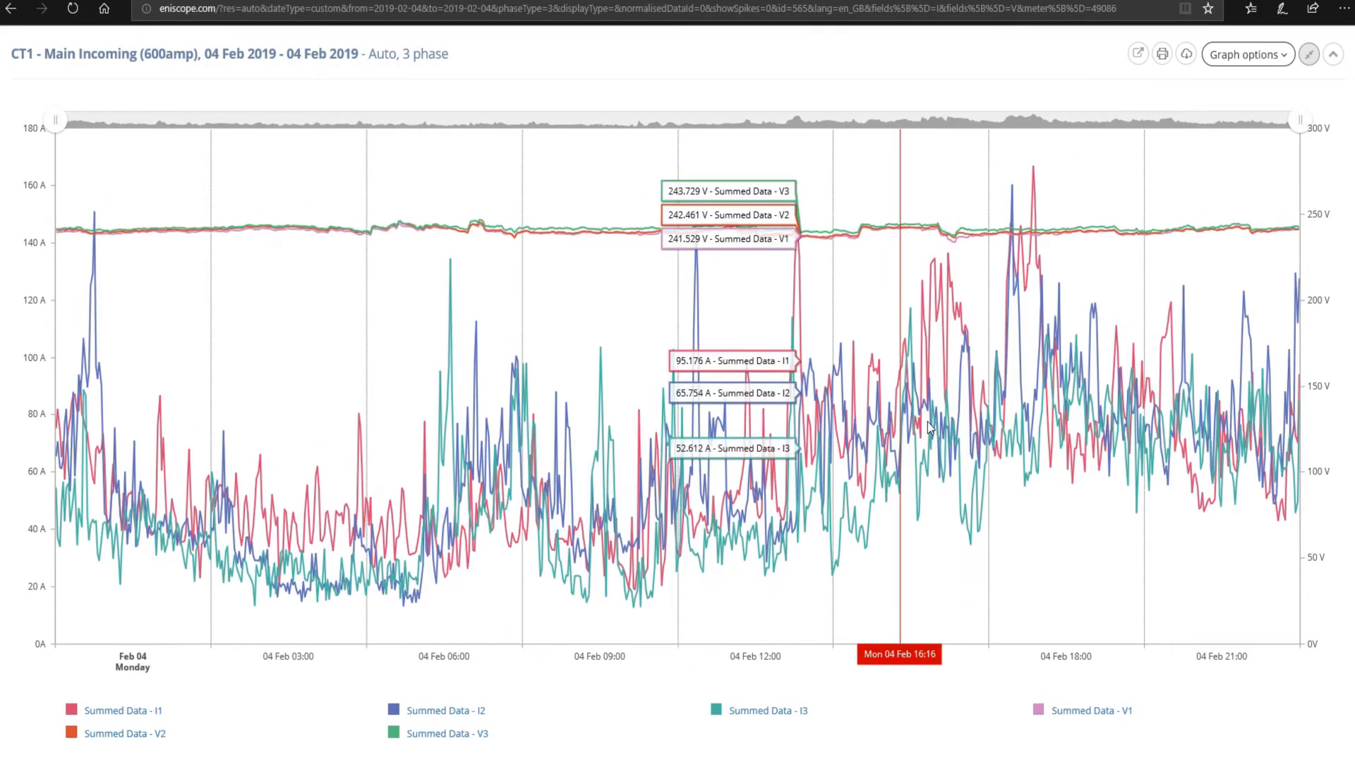
click(1162, 55)
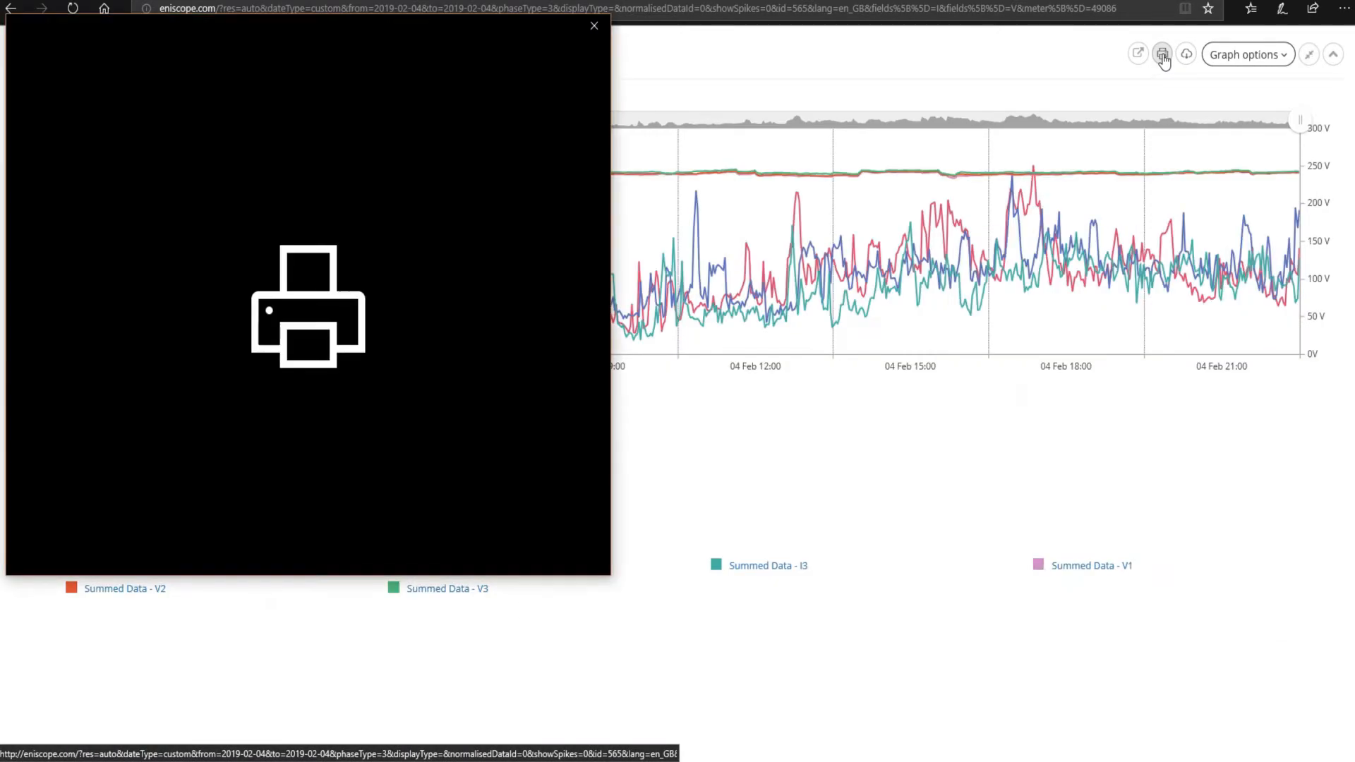
drag(677, 104, 740, 135)
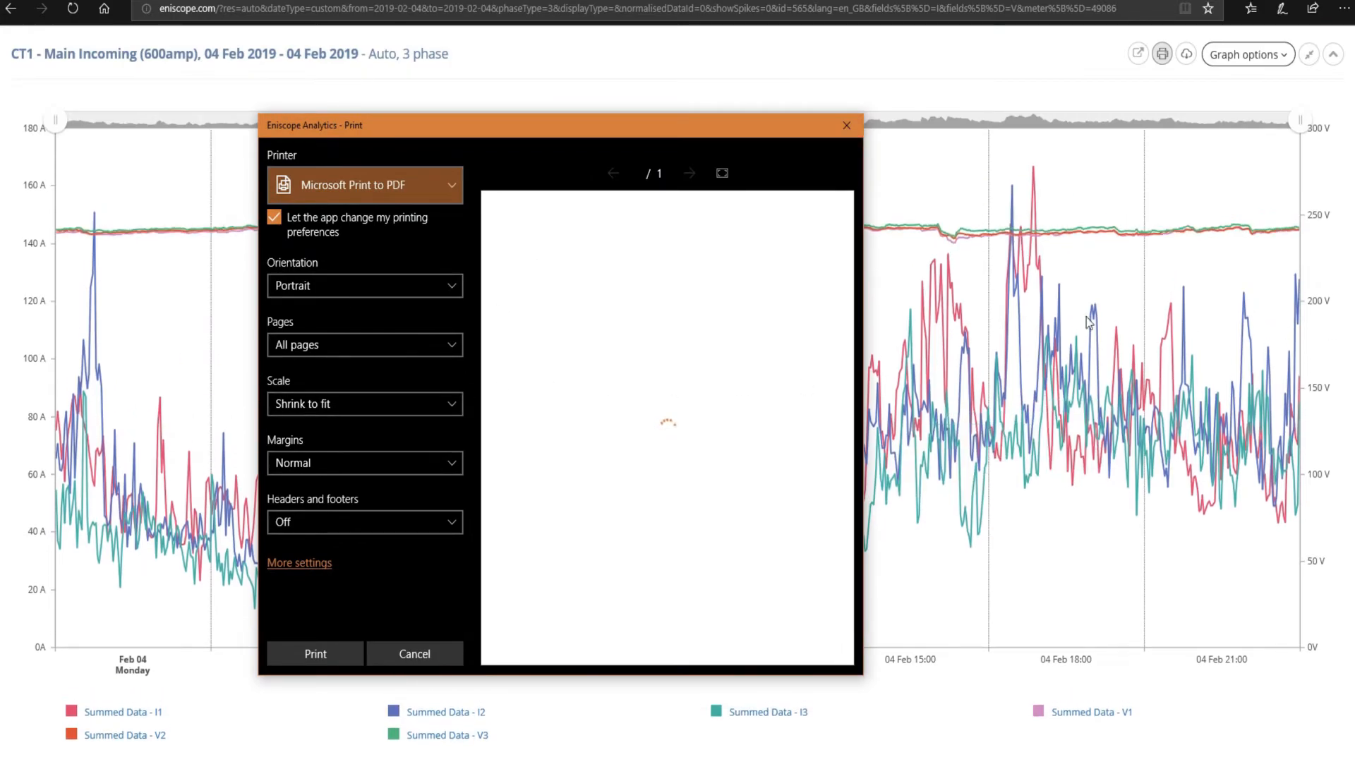
click(846, 125)
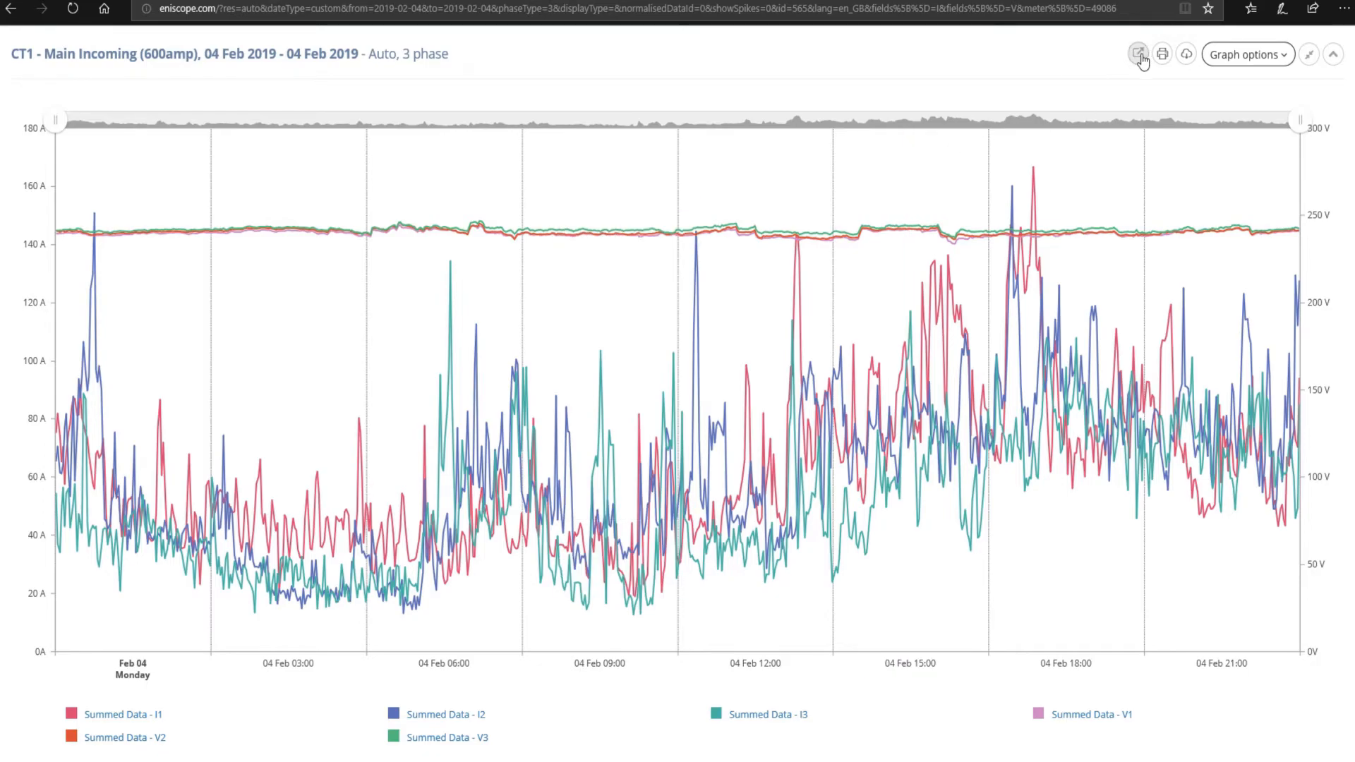
click(1309, 54)
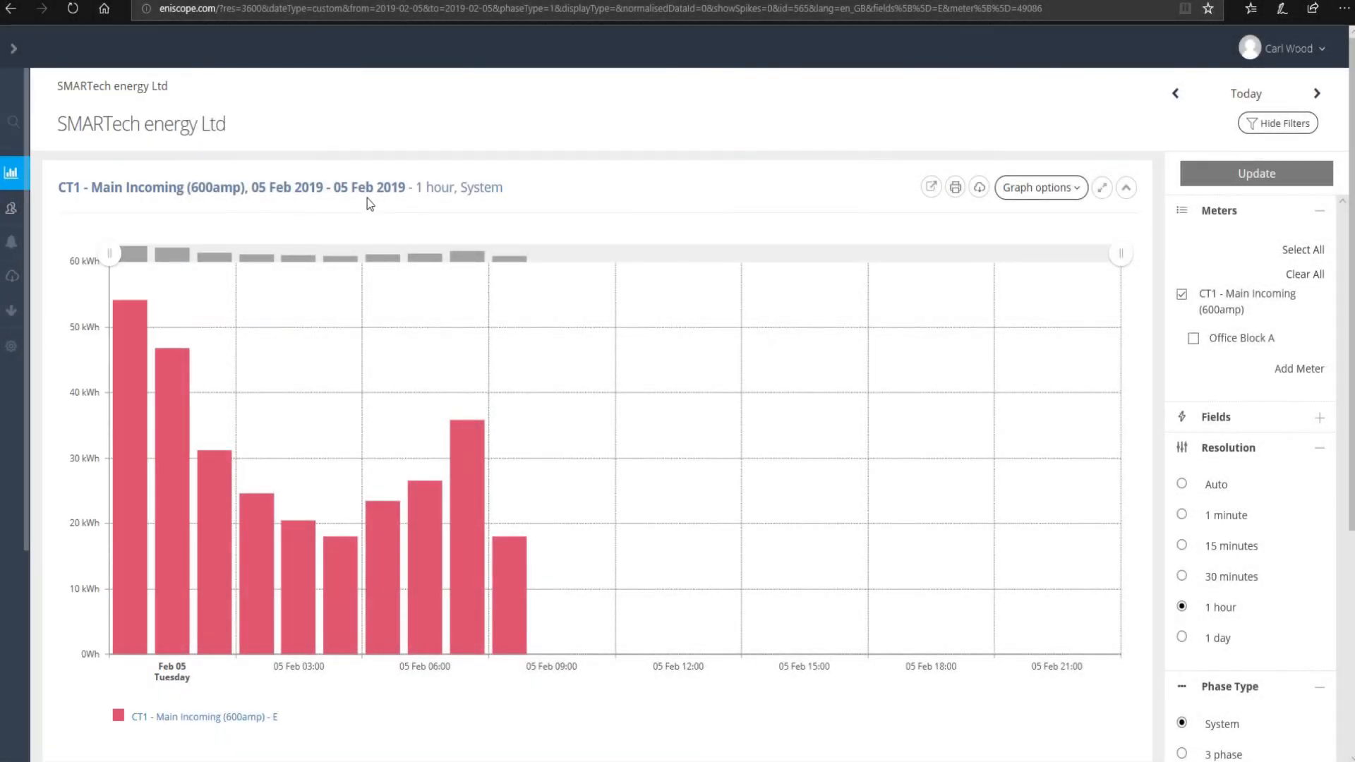
- Expand the left navigation sidebar beside the 05 Feb hourly CT1 energy chart
mouse_move(12, 210)
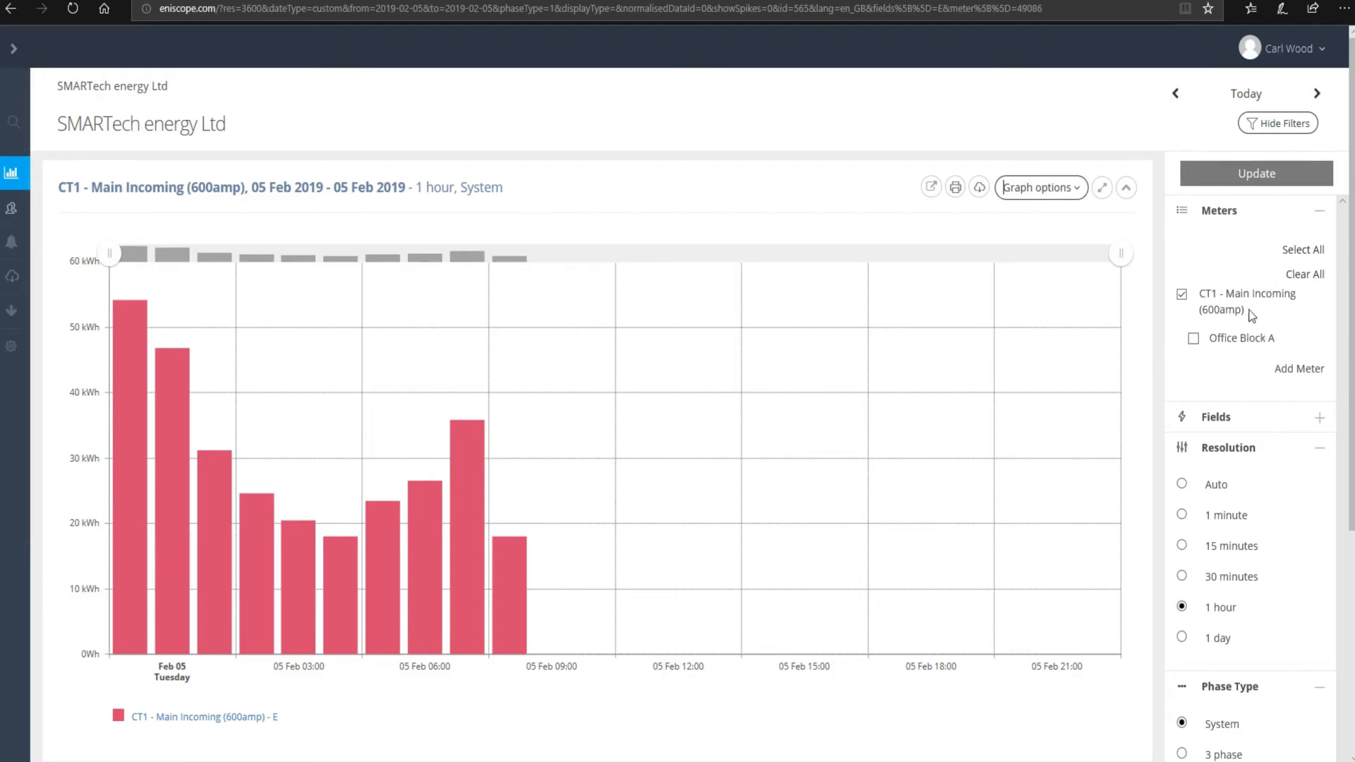
- Go to Alarms, start a new alarm with Add Alarm, and select the Name field
mouse_move(36, 287)
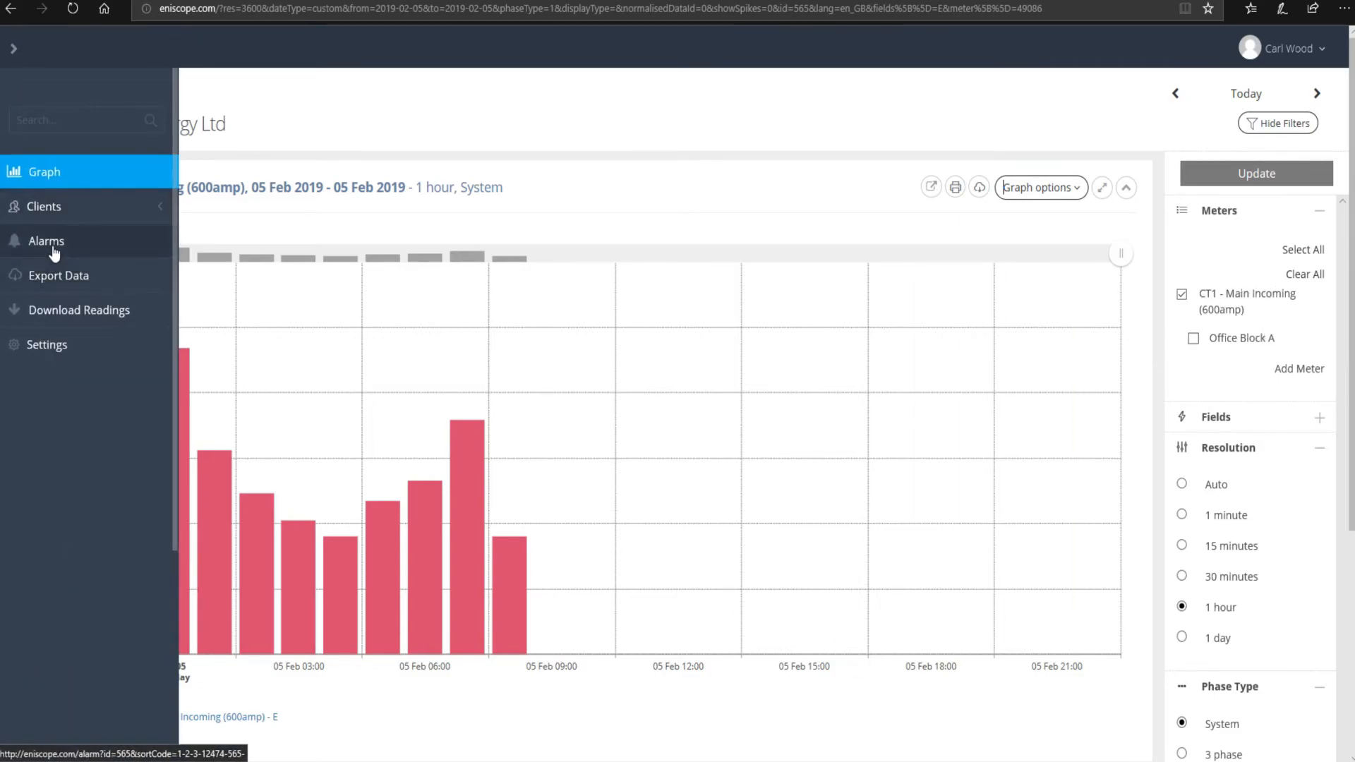
click(54, 253)
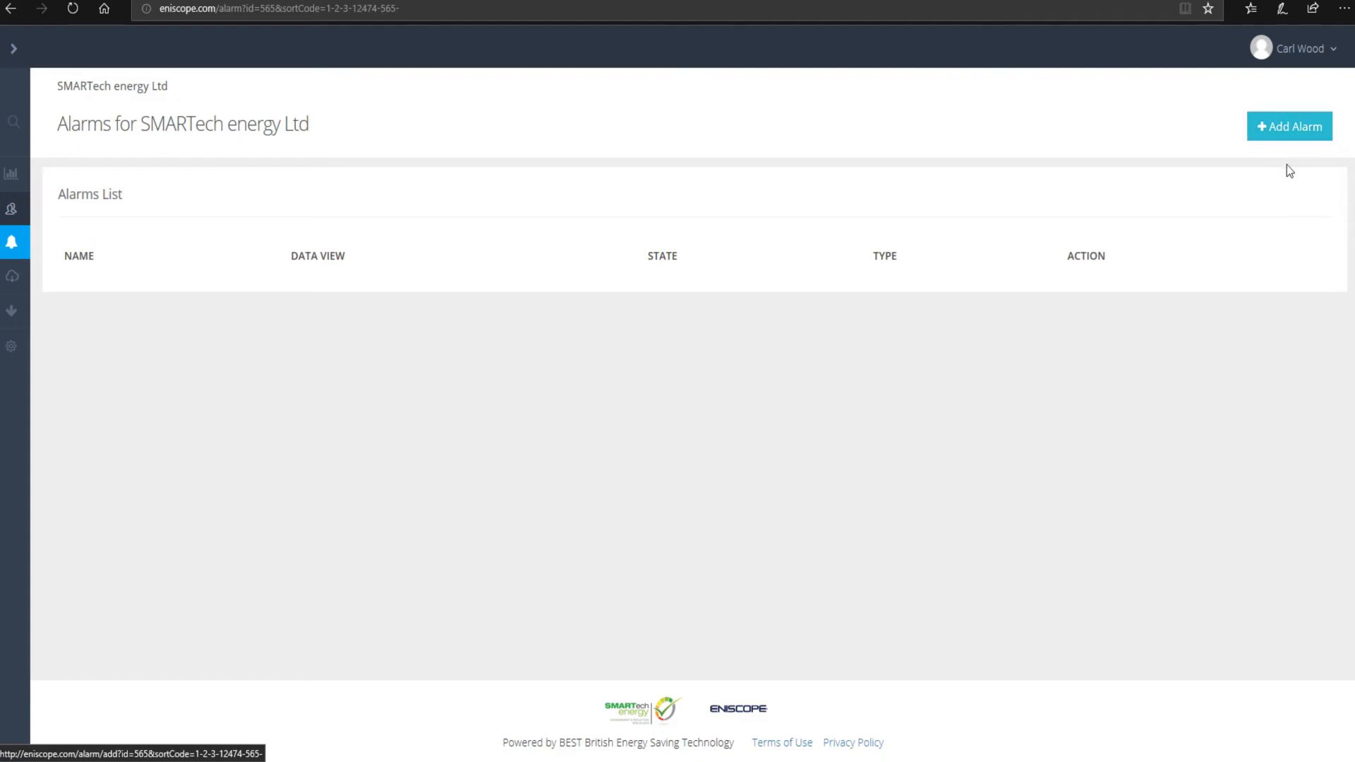
click(1293, 125)
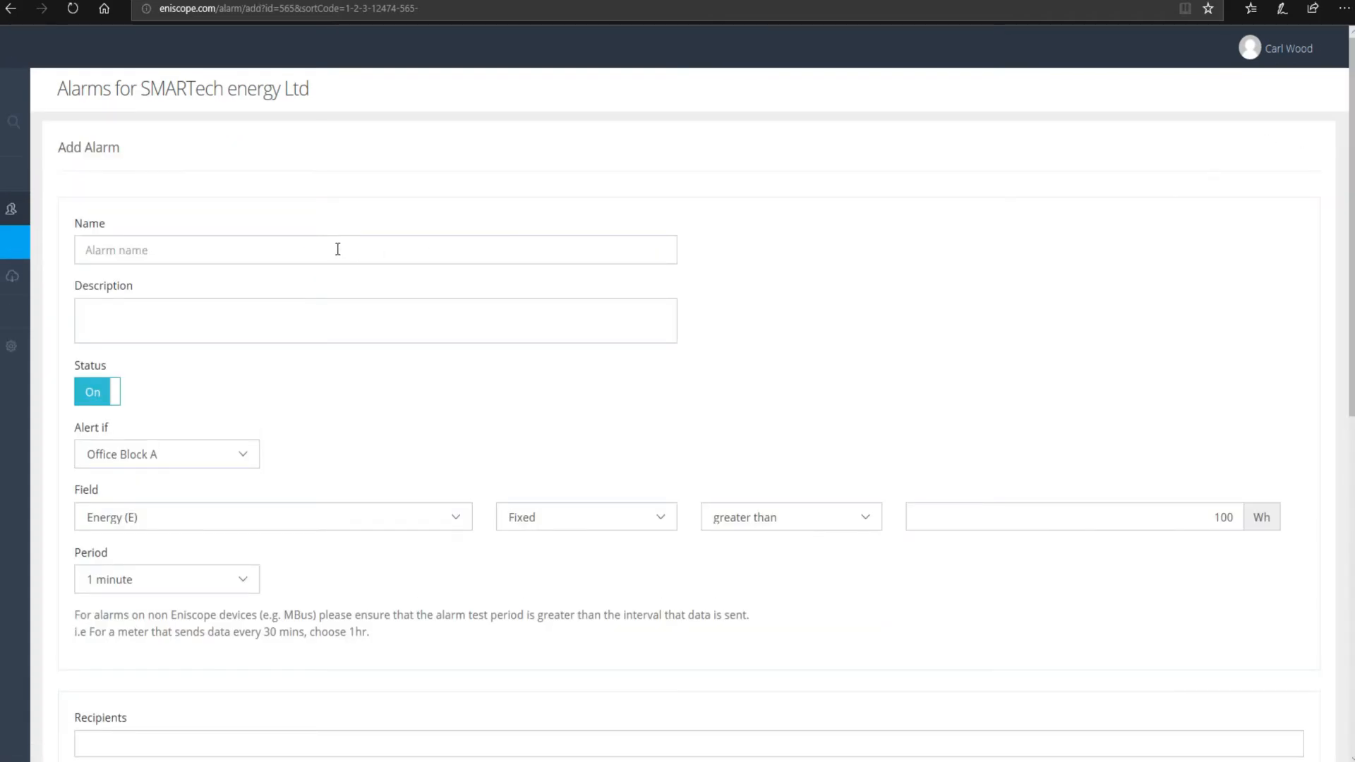
click(268, 258)
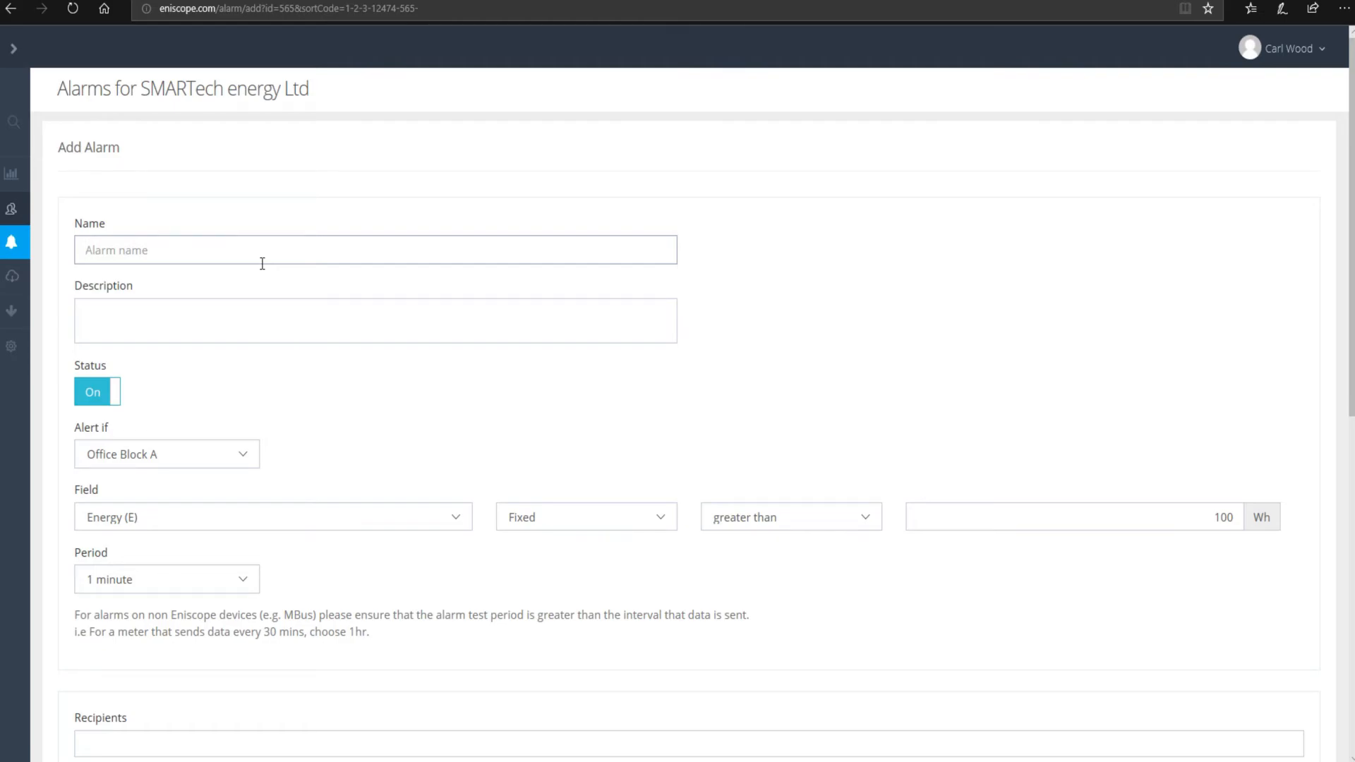
- Name the alarm 'High usage', correcting the mistyped start
text(JHi)
key(BackSpace)
key(BackSpace)
text(High usage)
drag(171, 251, 51, 252)
click(178, 324)
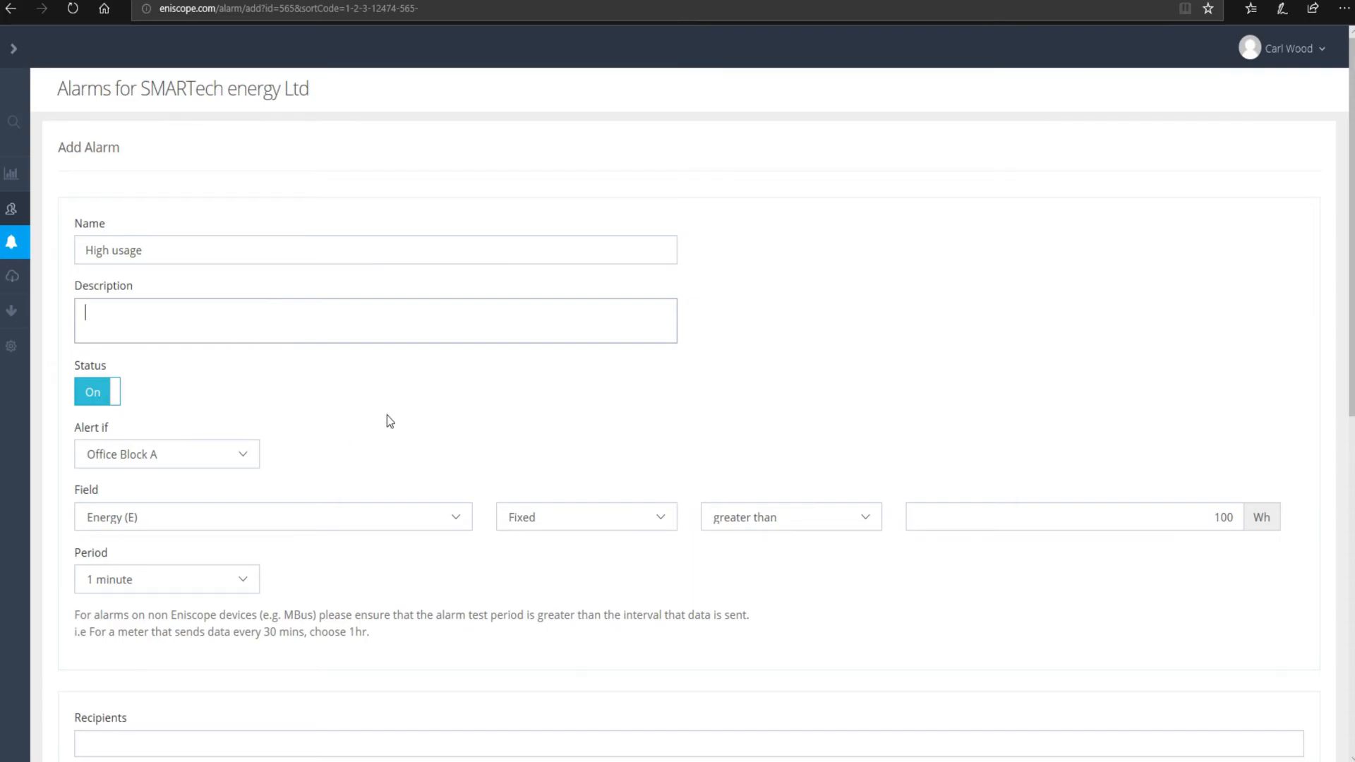
- Set the alarm's meter to CT1 - Main Incoming (600amp) and its field to Energy (E)
scroll(375, 423, down, 2)
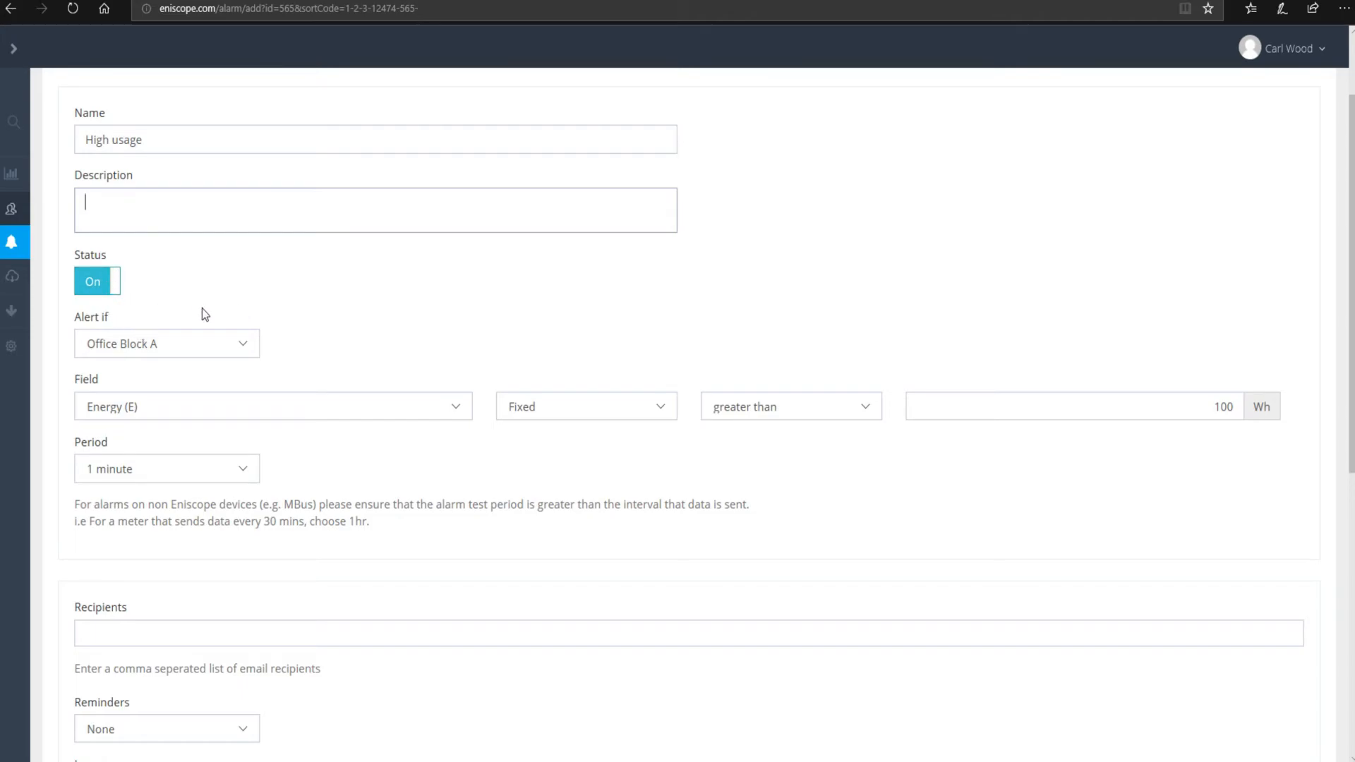
click(182, 344)
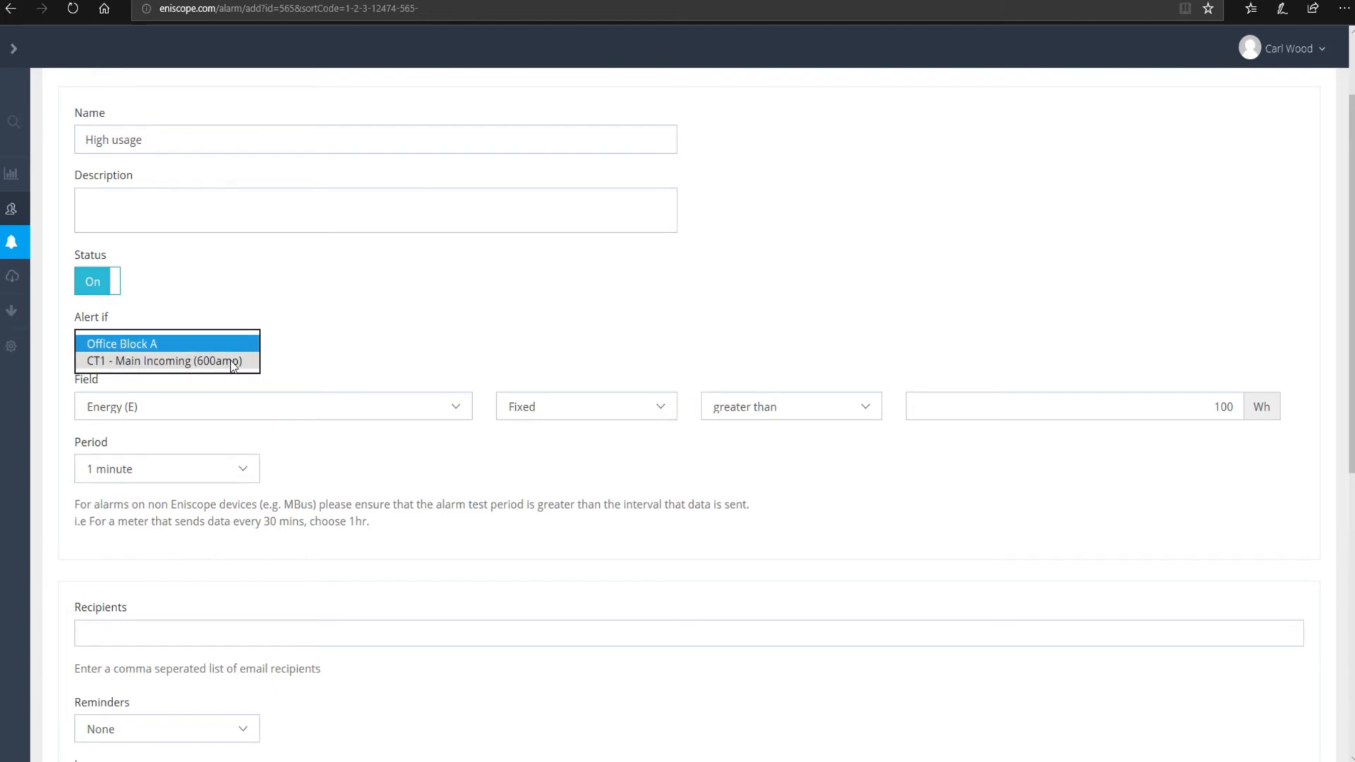
click(134, 361)
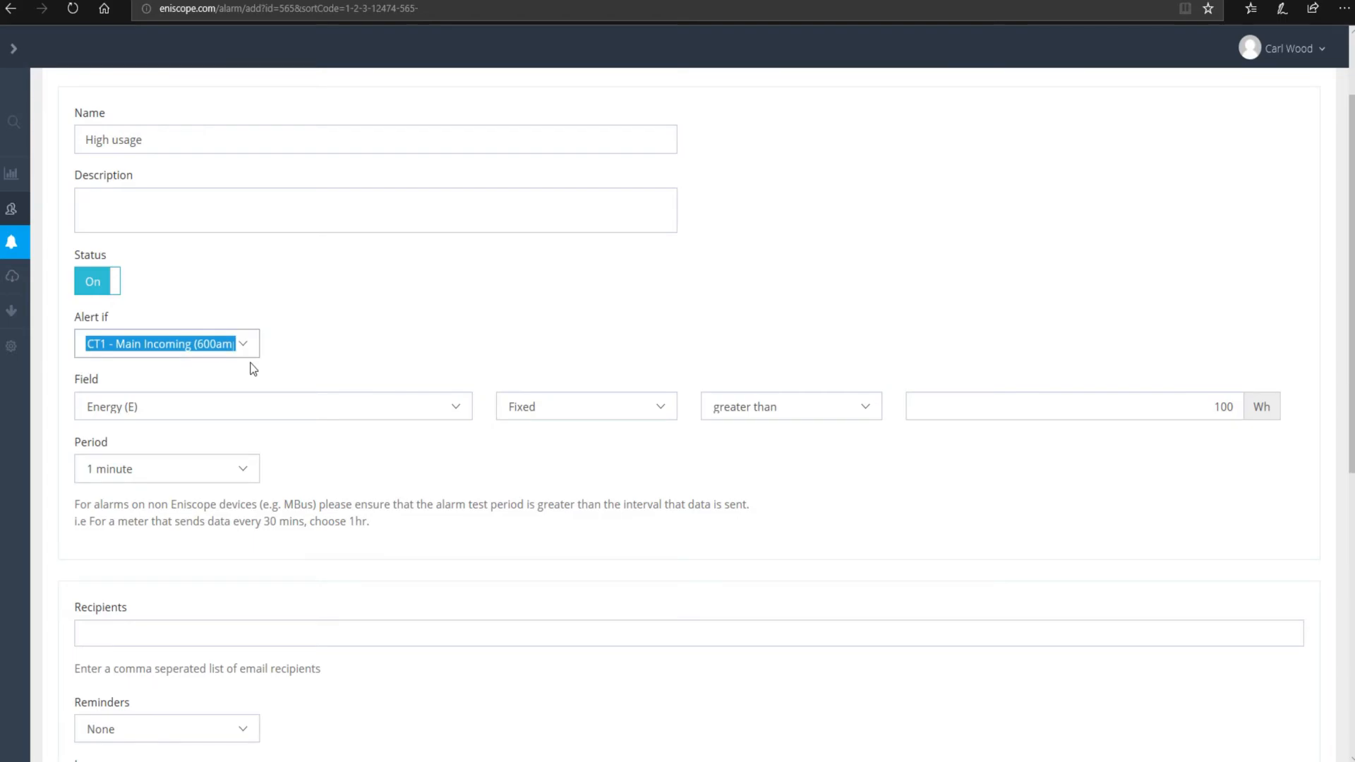
click(127, 401)
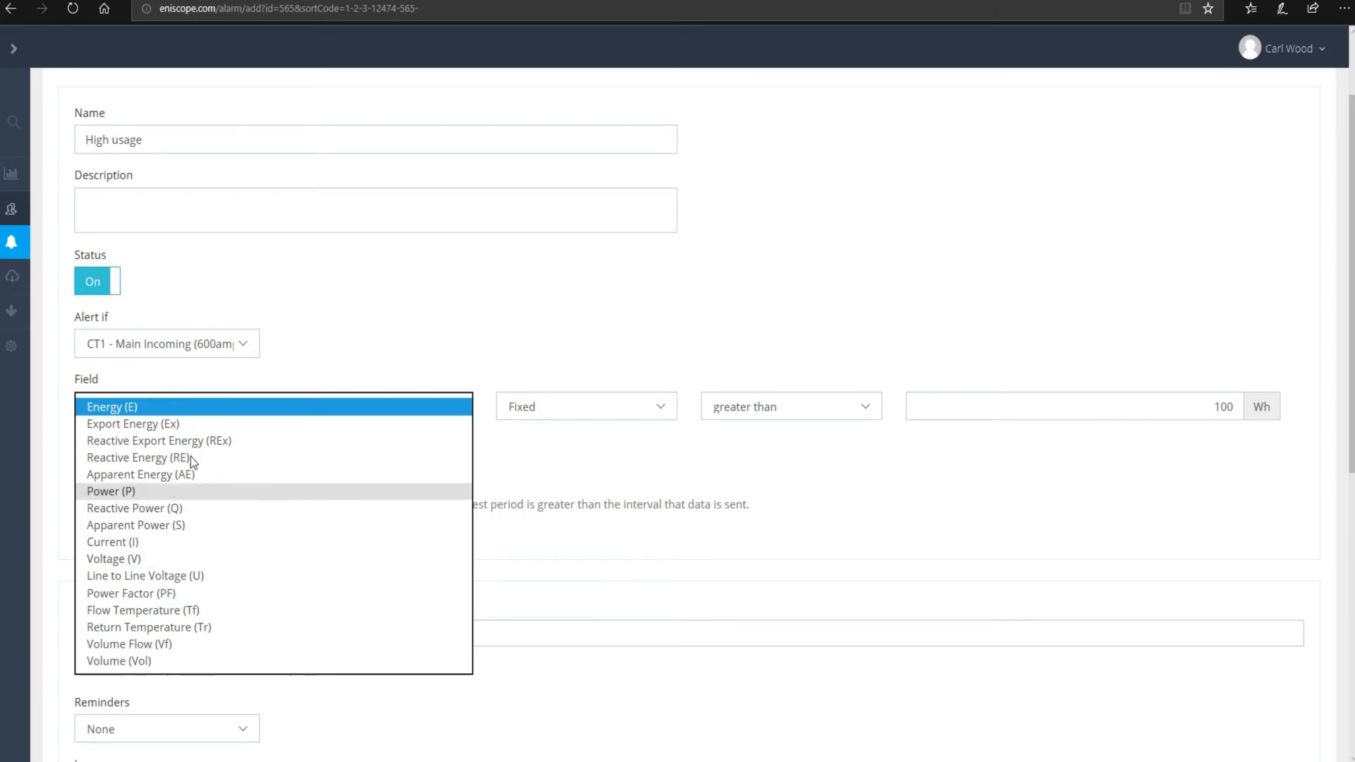
click(152, 410)
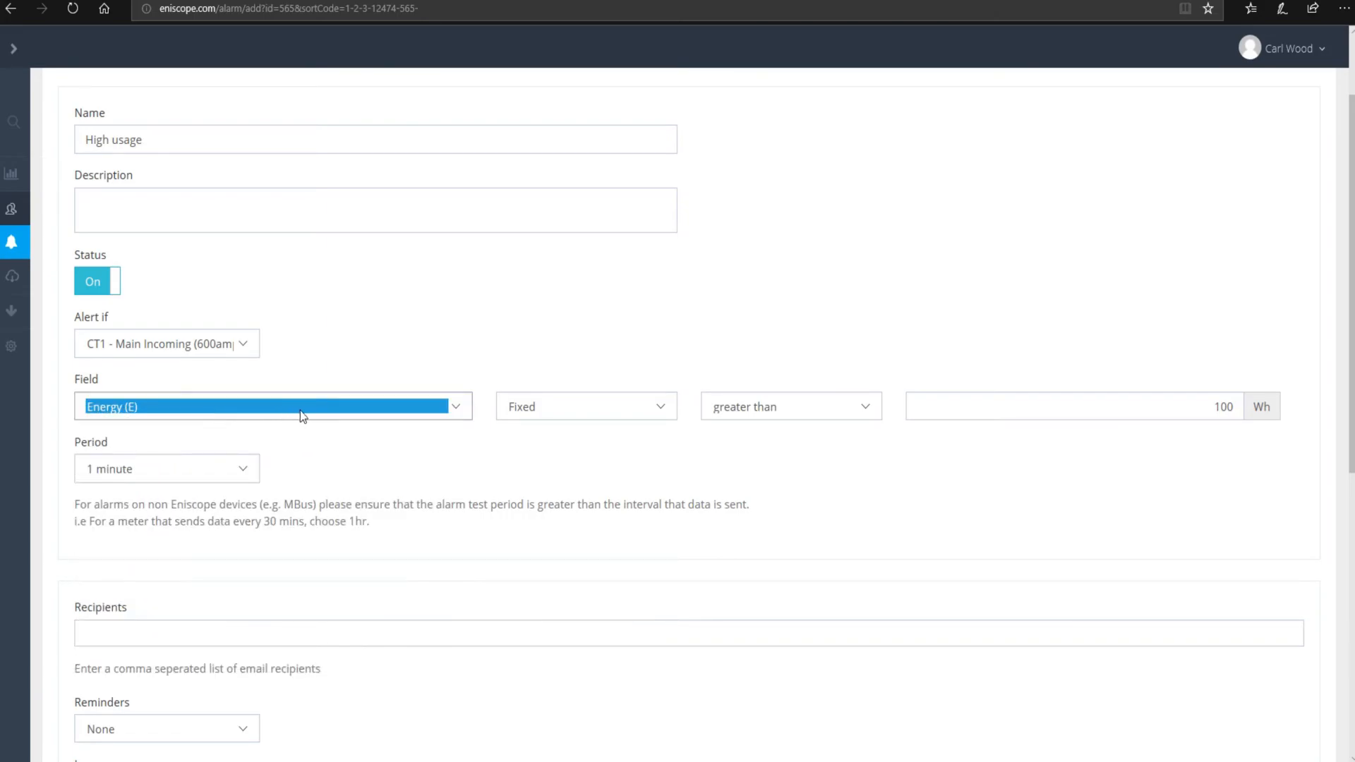
click(646, 409)
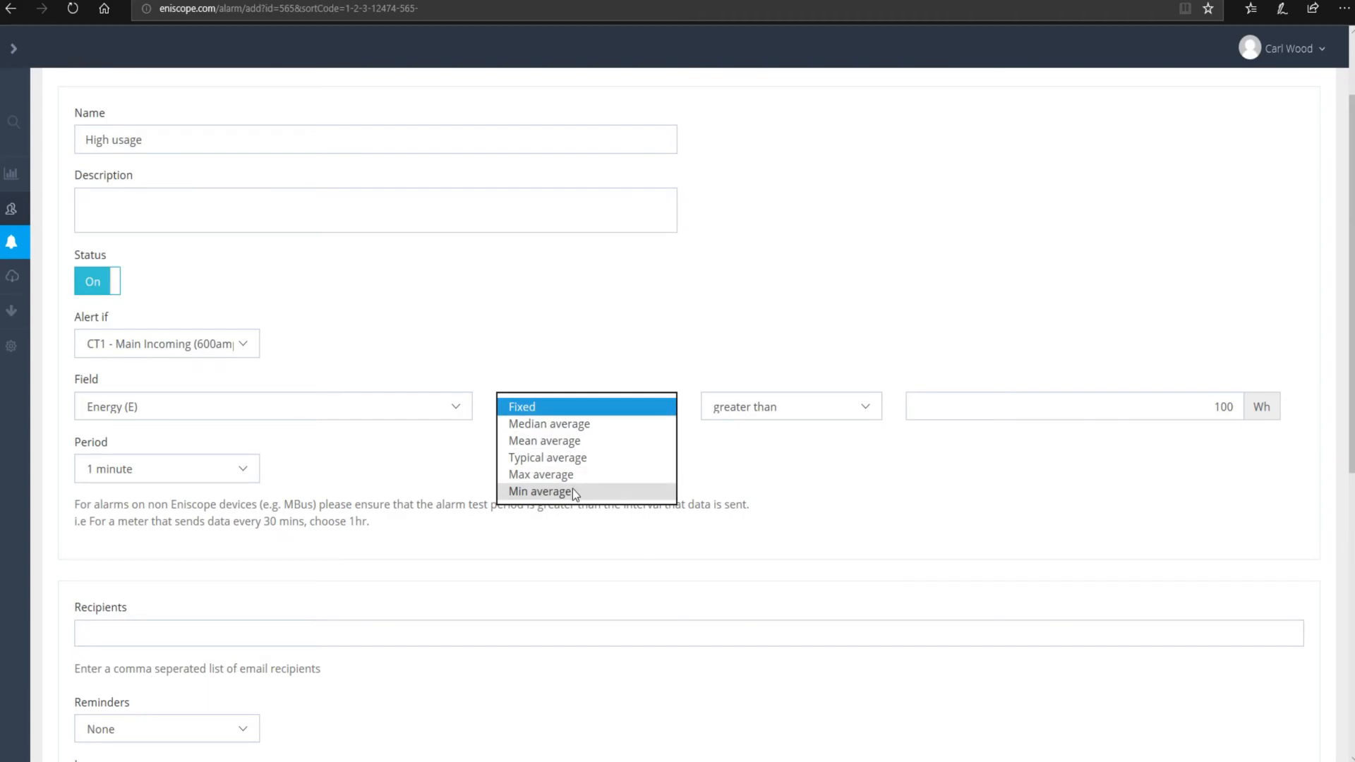
- Keep a Fixed 'greater than' threshold and change its value from 100 to 1000 Wh
click(550, 413)
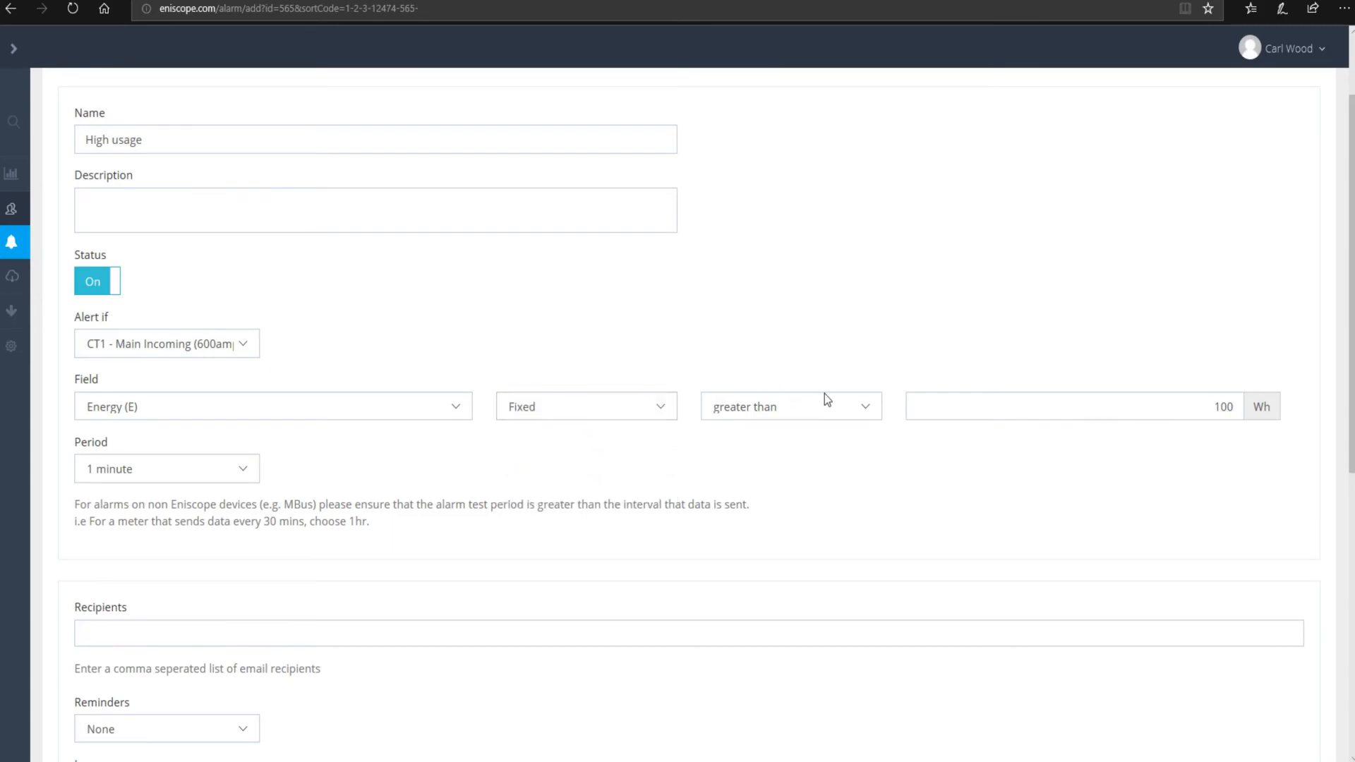
click(869, 403)
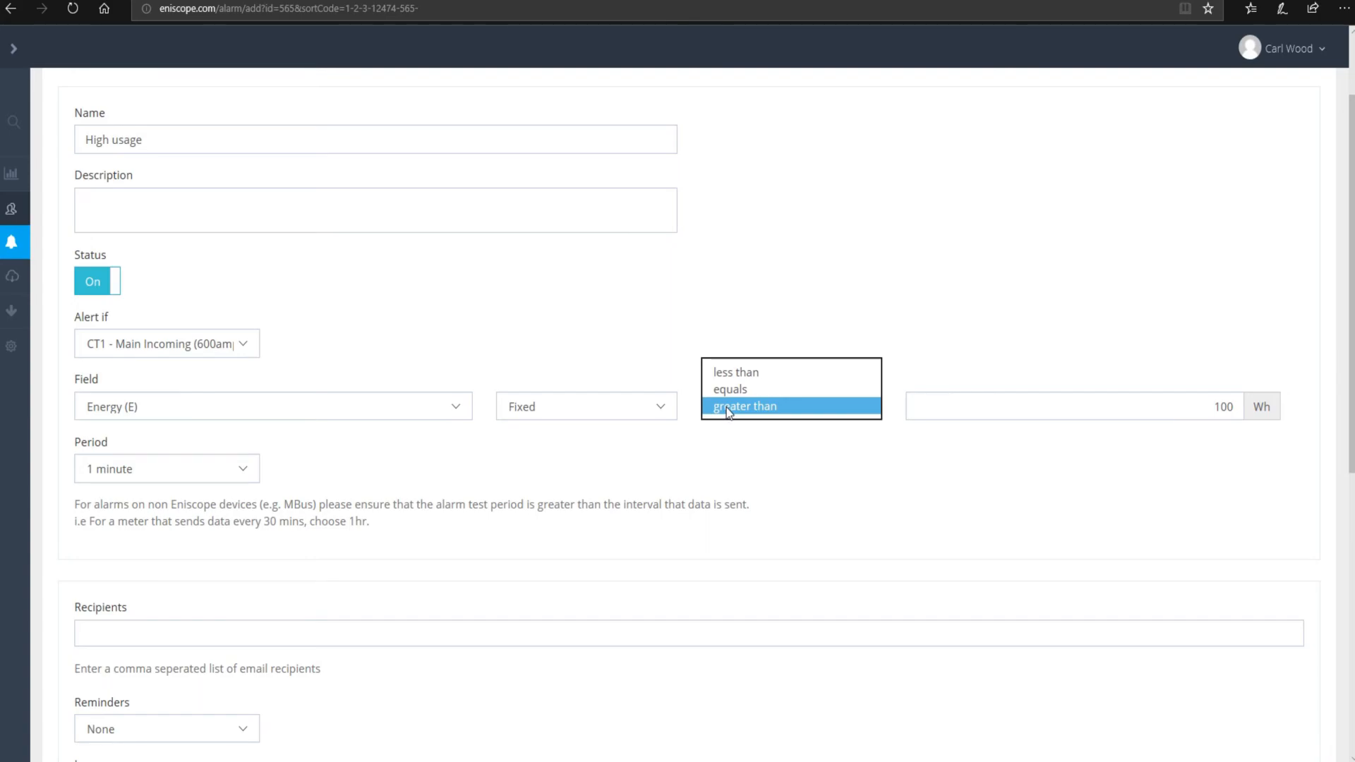
click(747, 410)
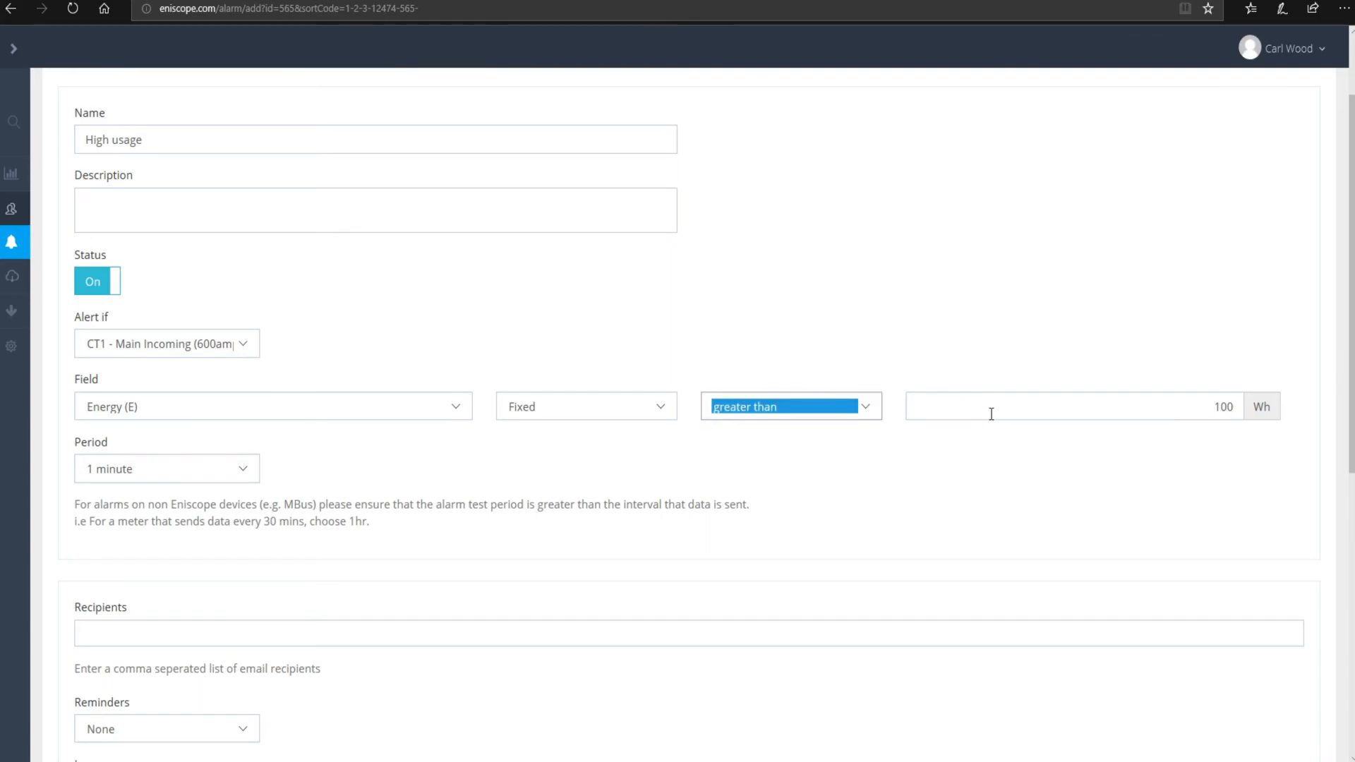
click(1207, 407)
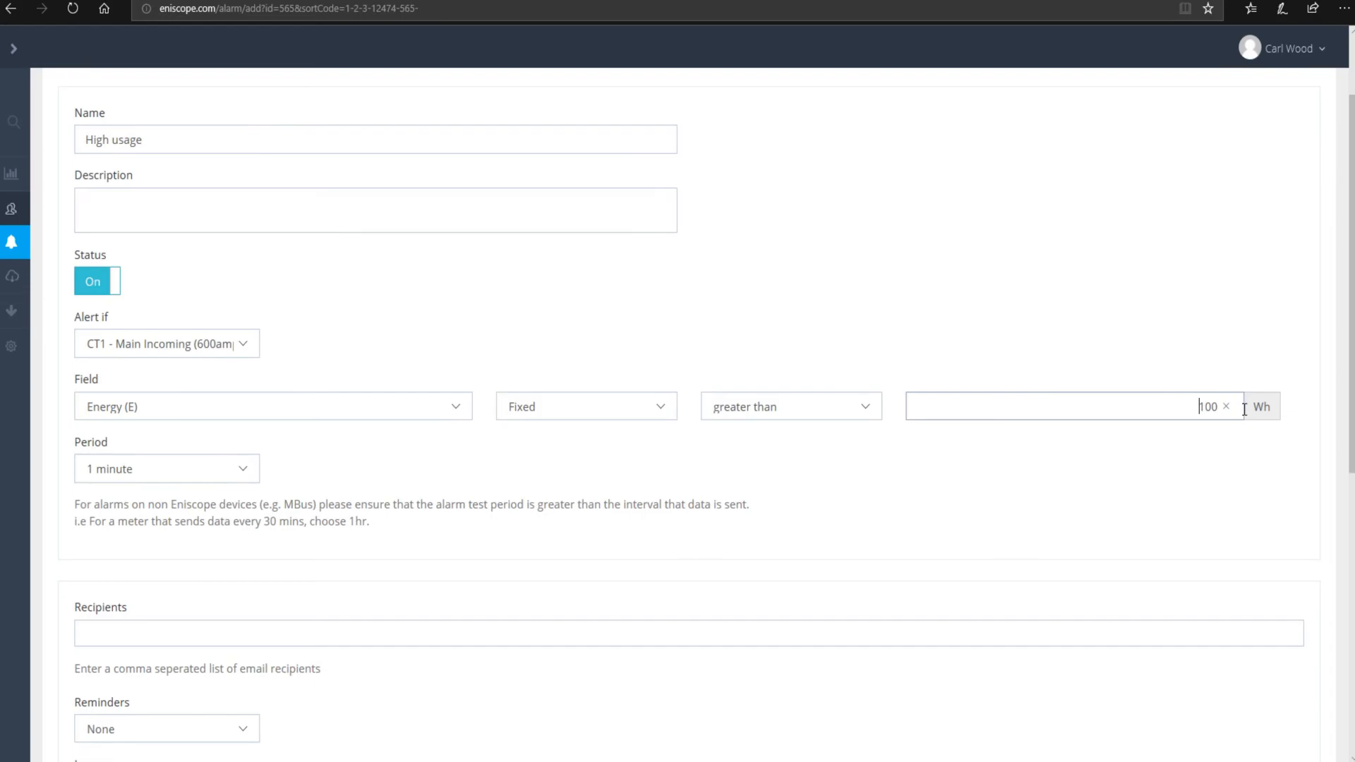
double_click(1207, 407)
text(1000)
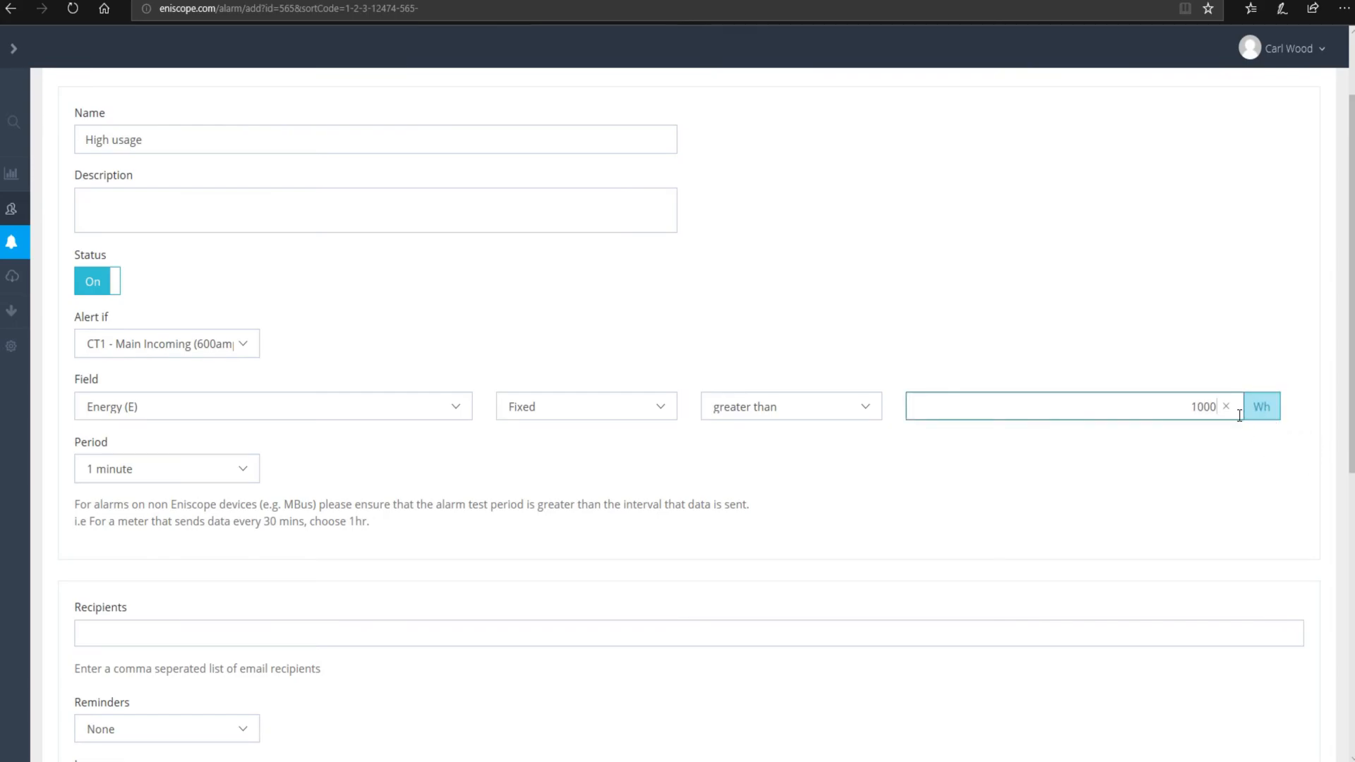
drag(1187, 408, 1312, 401)
click(1267, 342)
click(188, 343)
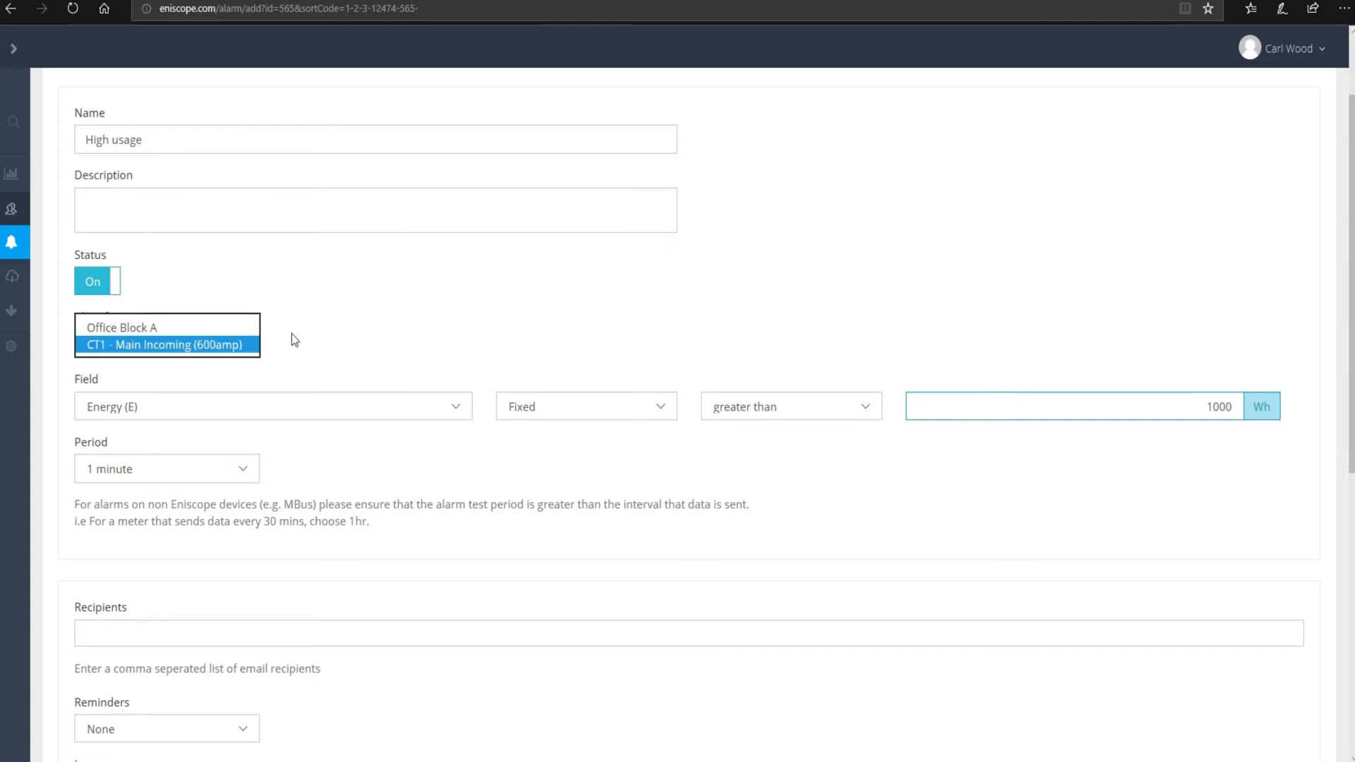
click(1066, 326)
scroll(251, 472, down, 2)
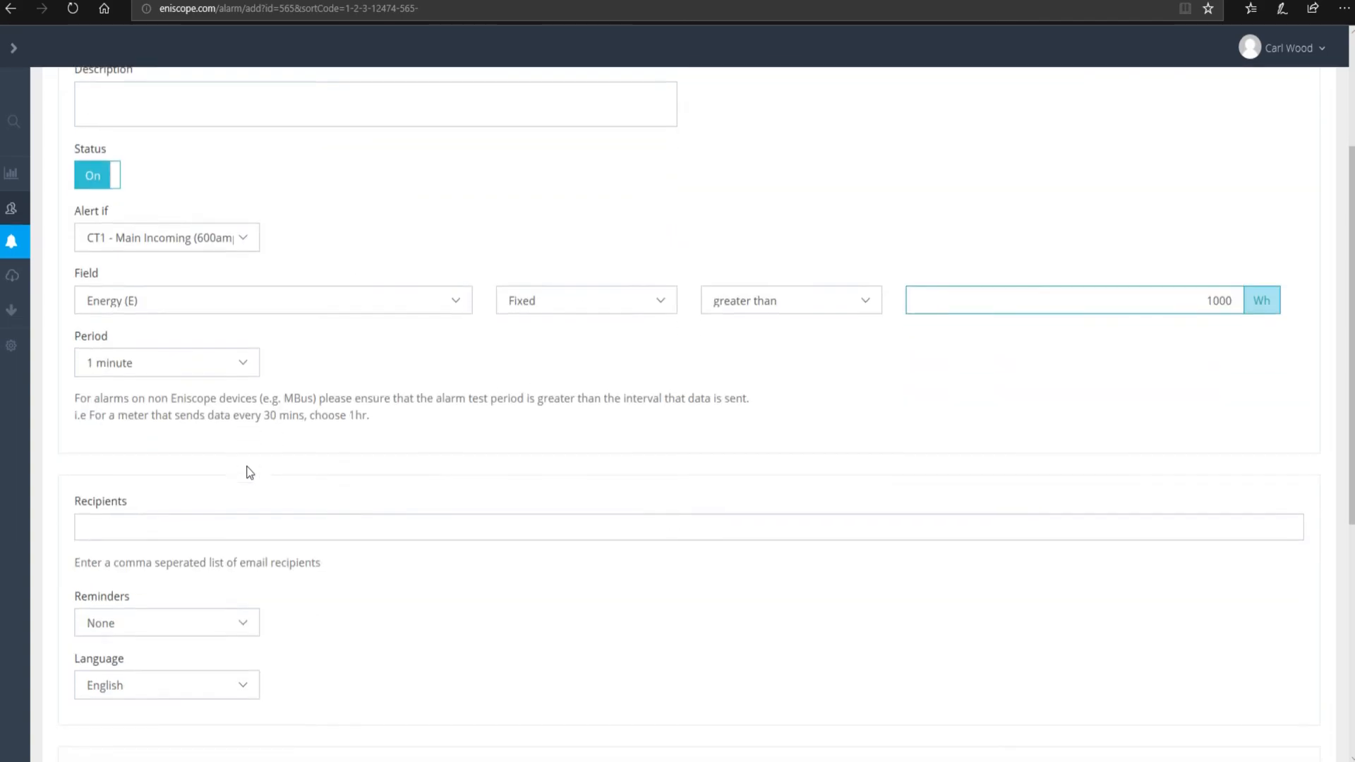
click(227, 357)
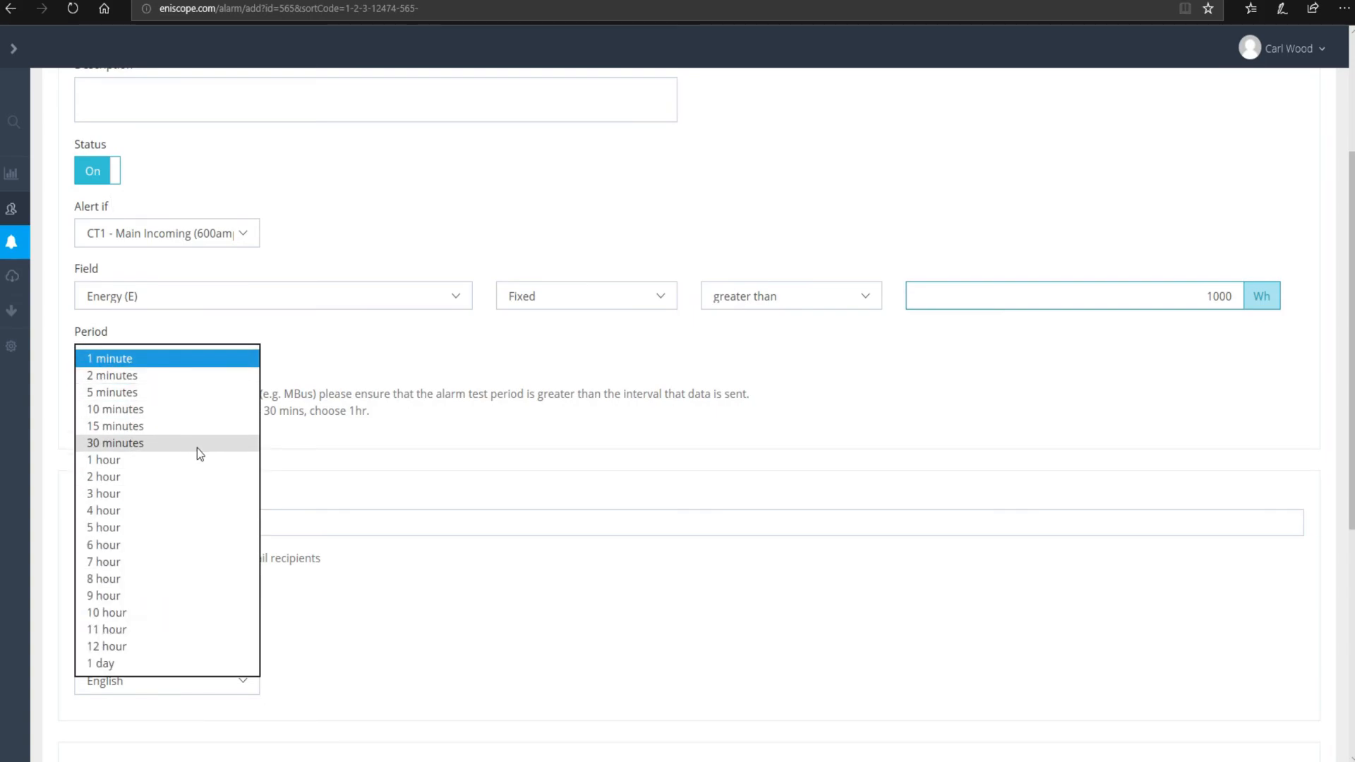
click(149, 464)
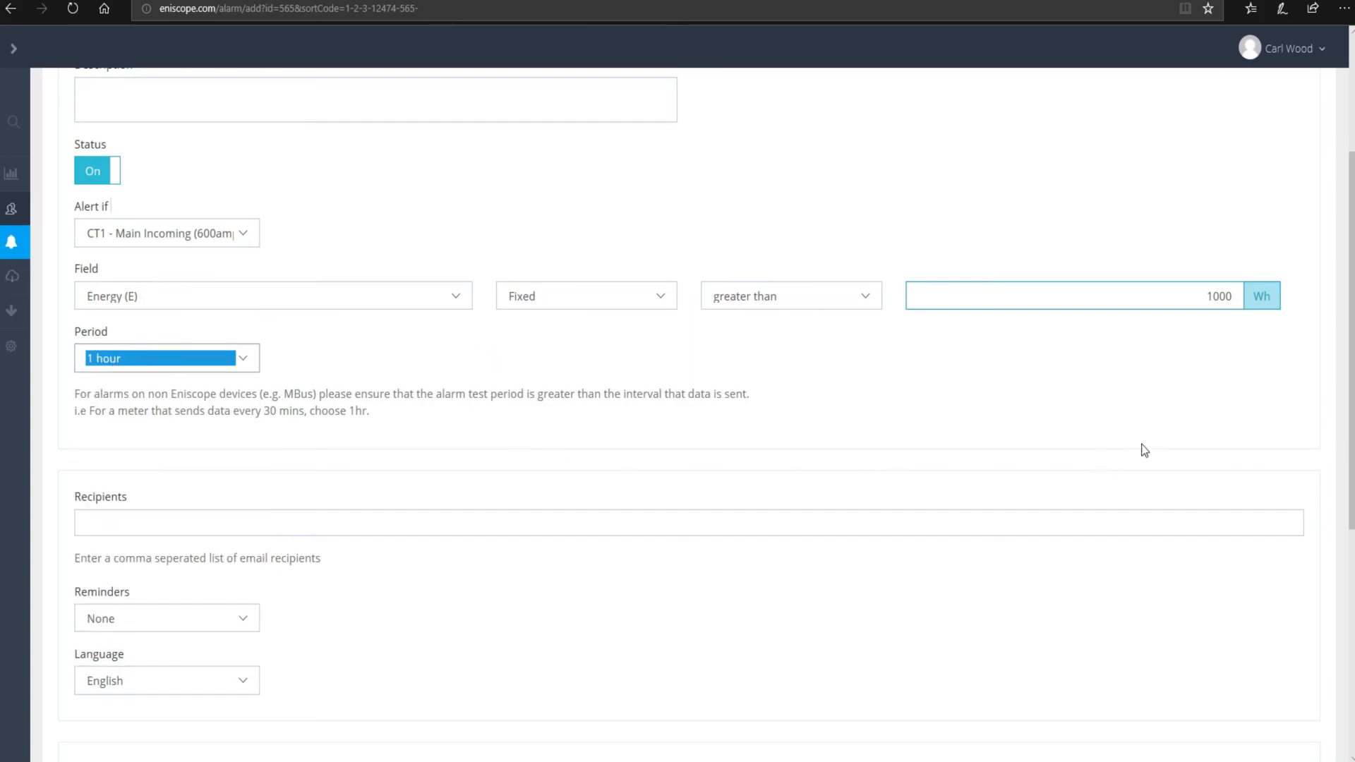
double_click(1236, 291)
click(1177, 294)
click(173, 360)
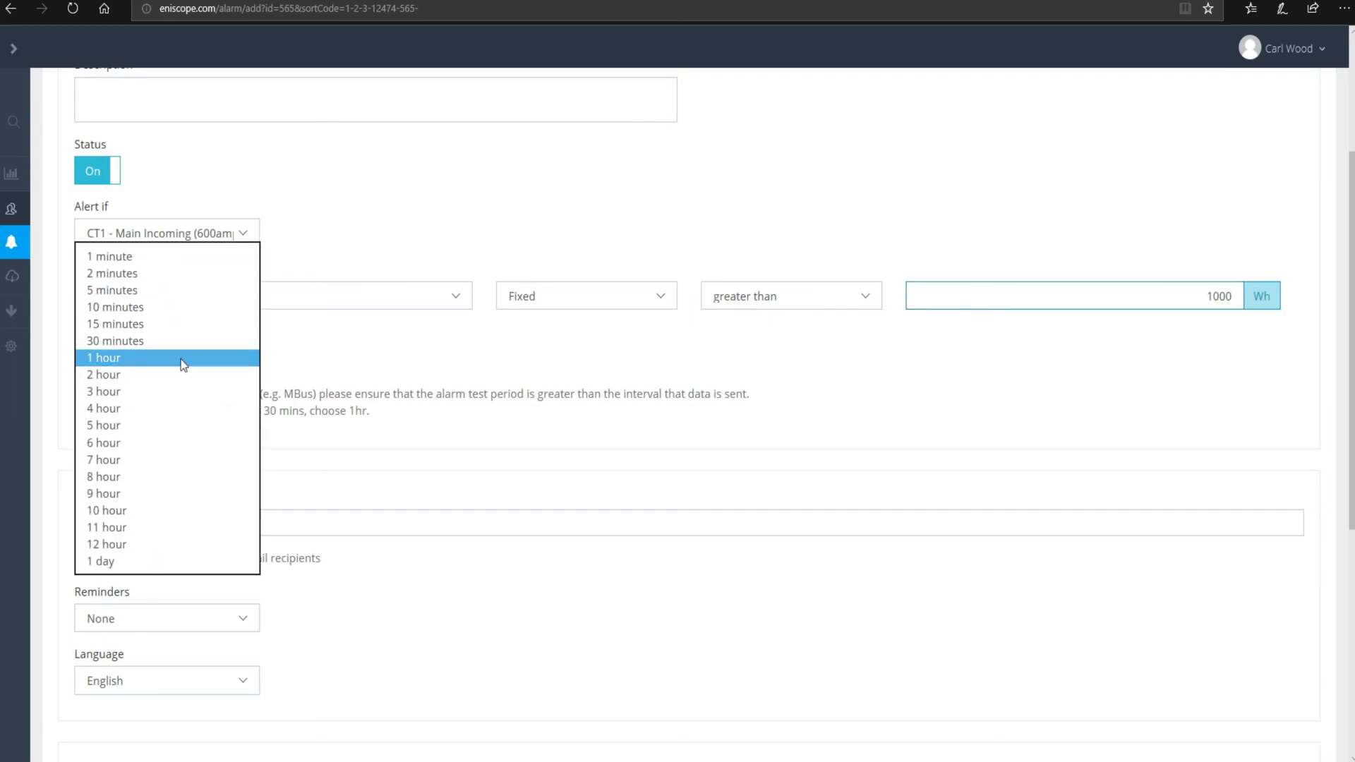
click(171, 362)
click(171, 359)
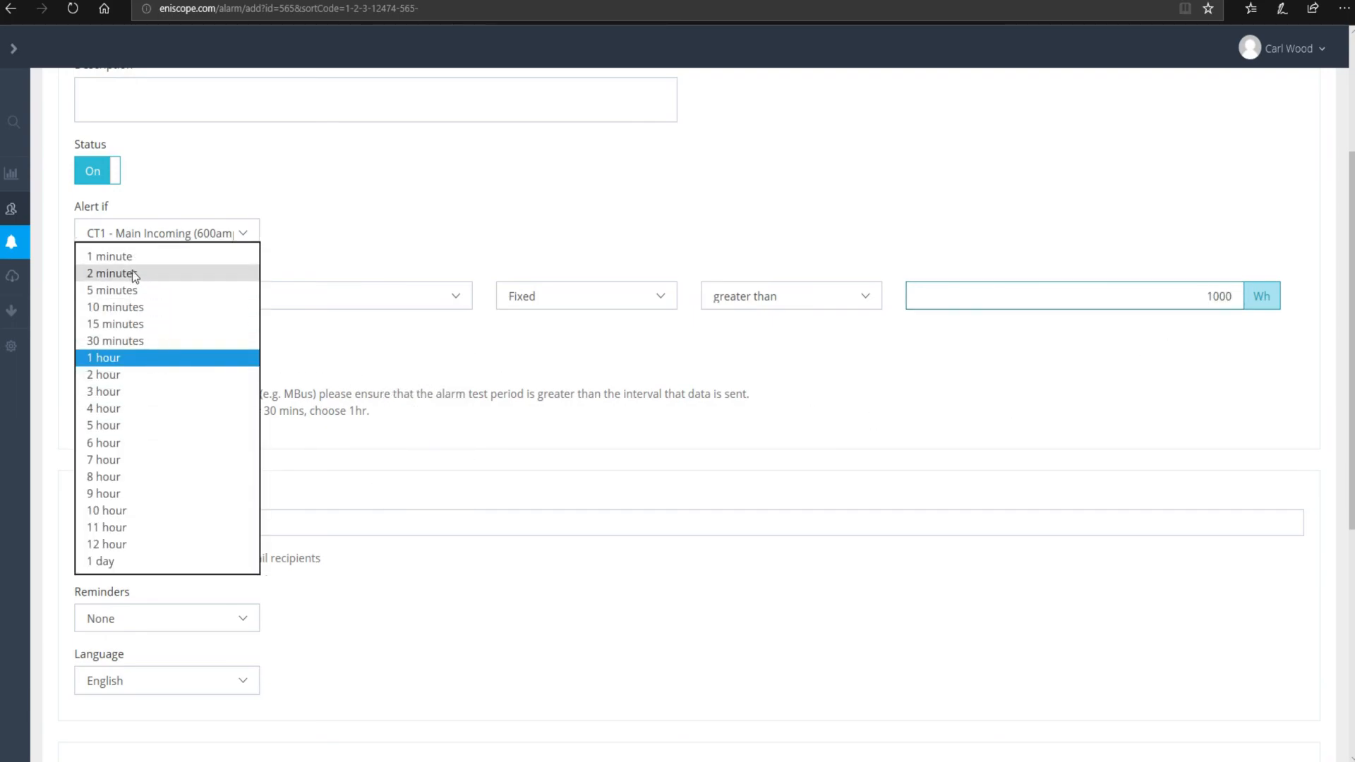
click(163, 309)
click(154, 326)
click(157, 358)
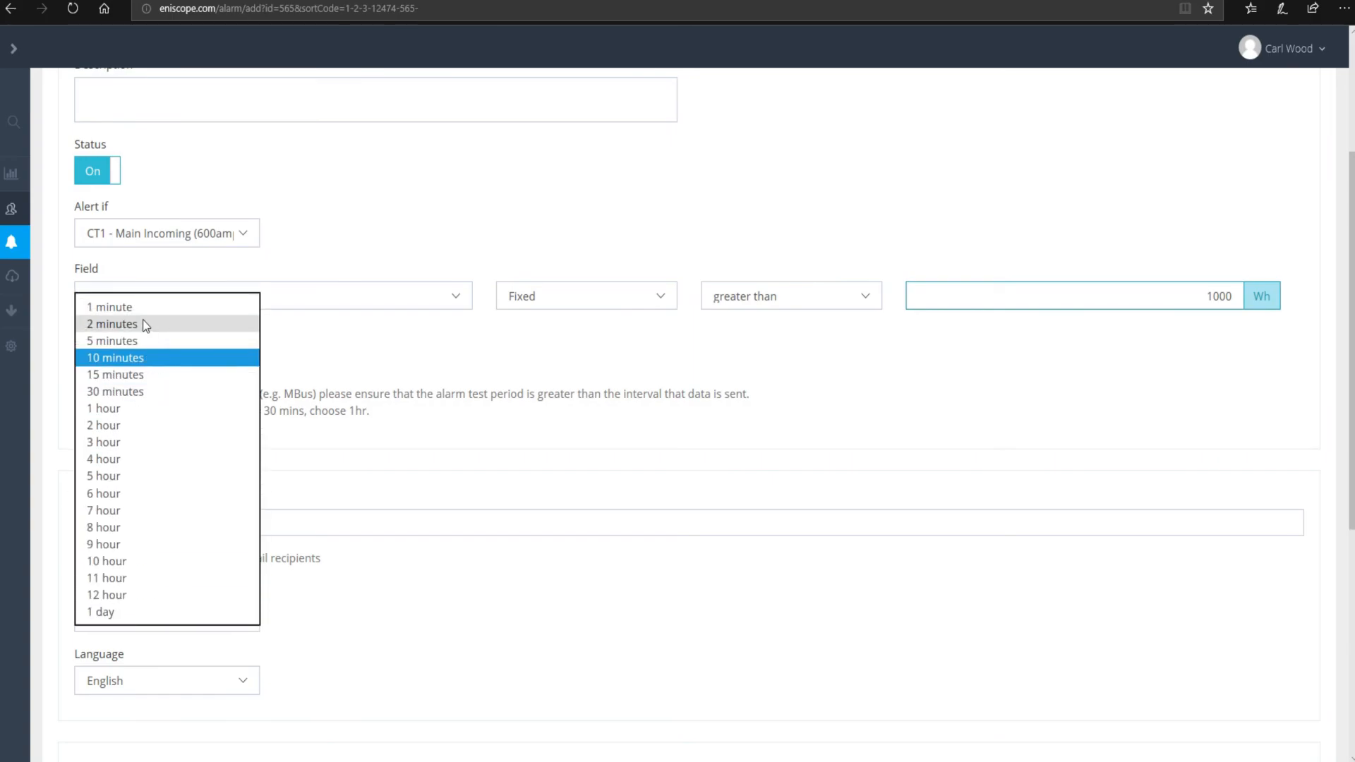
click(128, 303)
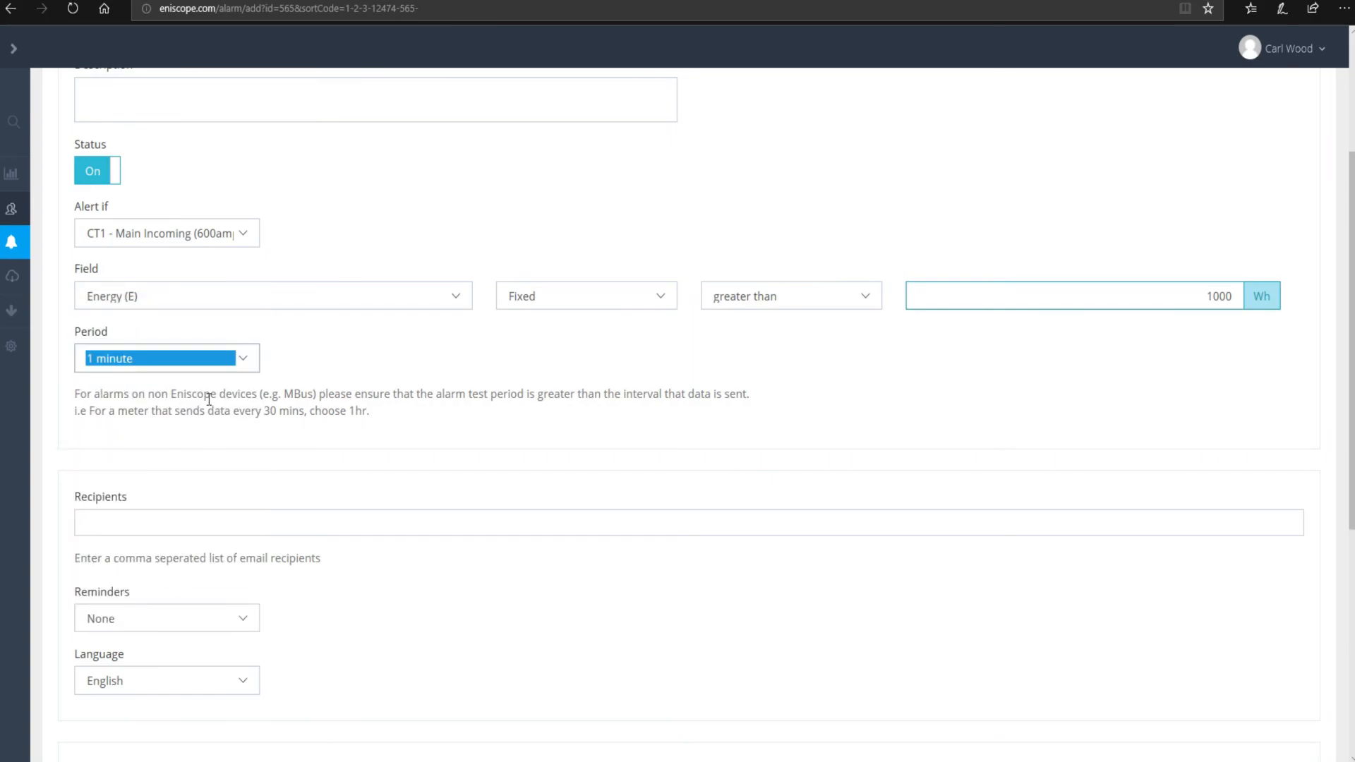
click(171, 515)
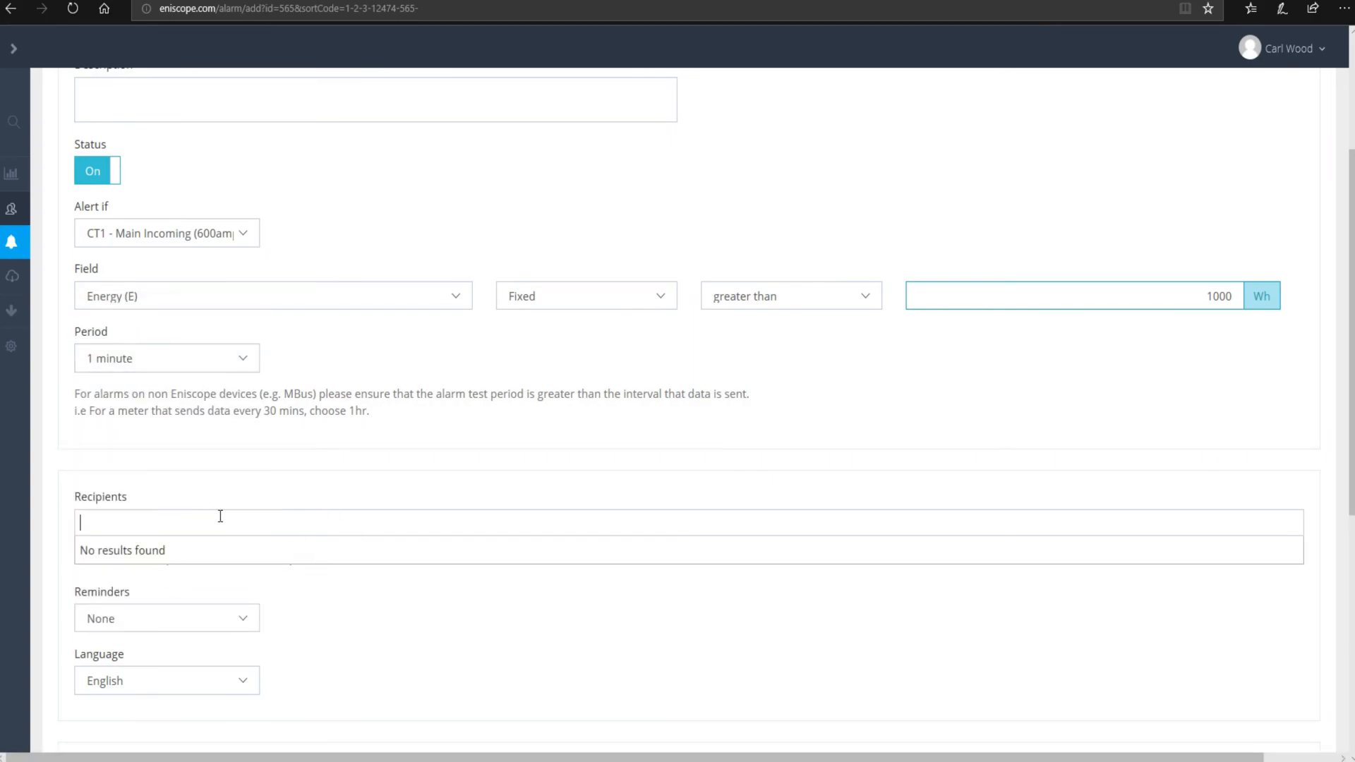
click(275, 522)
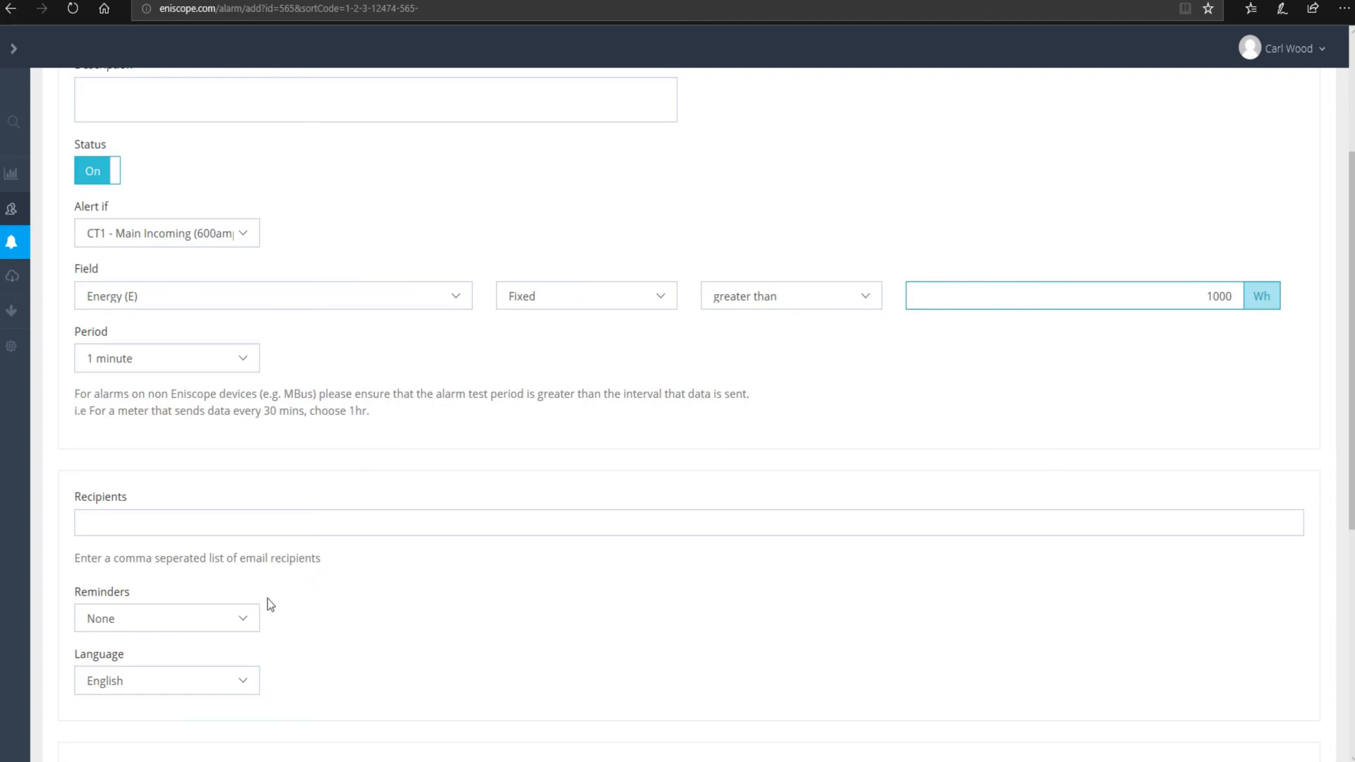
click(185, 621)
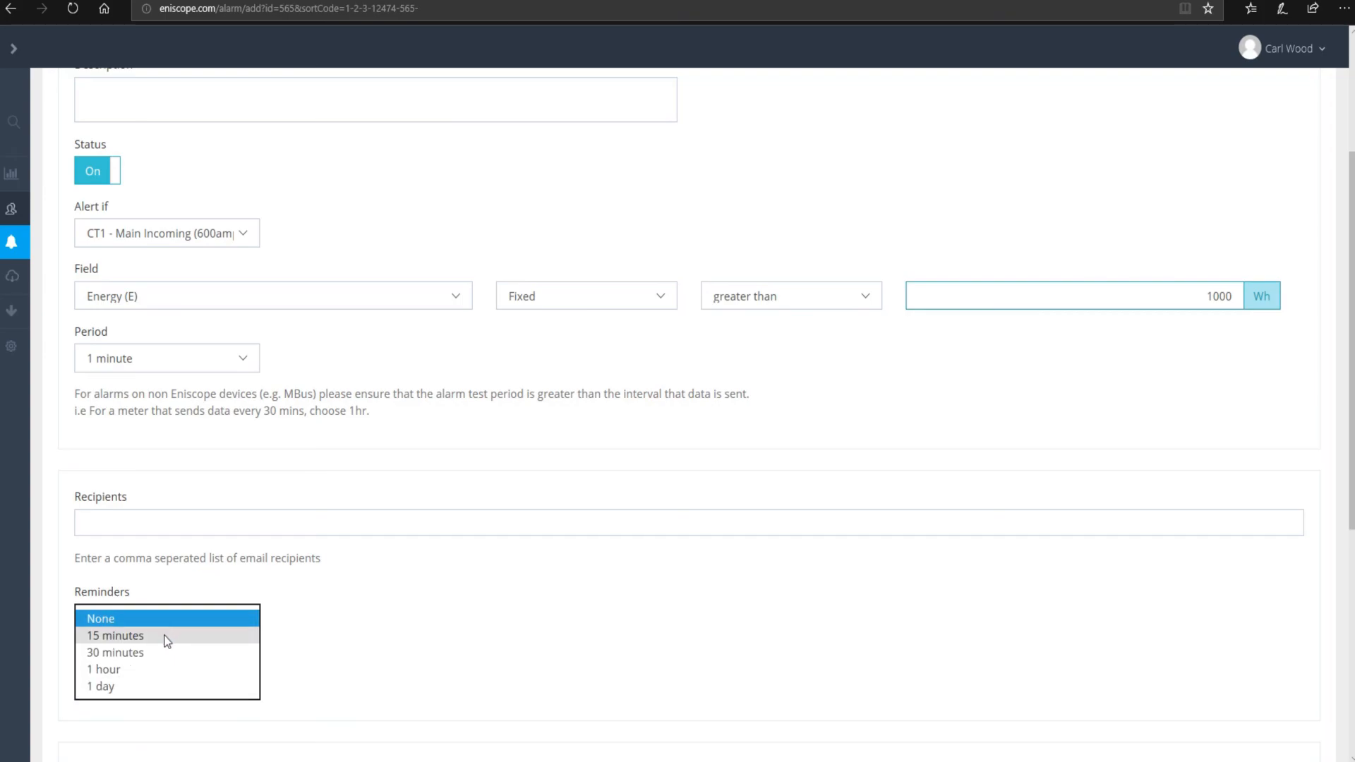
- Set reminders to every 15 minutes and keep English as the alert language
click(160, 638)
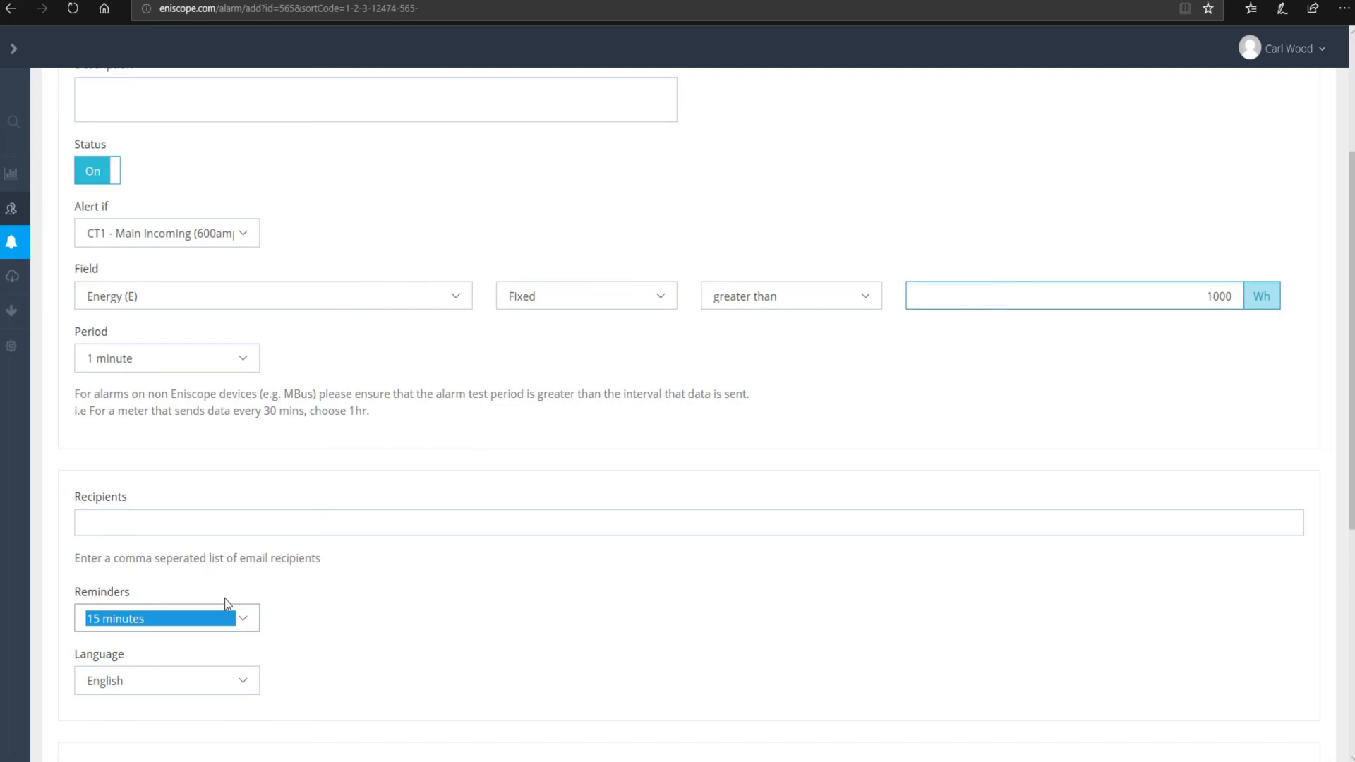
scroll(297, 562, down, 3)
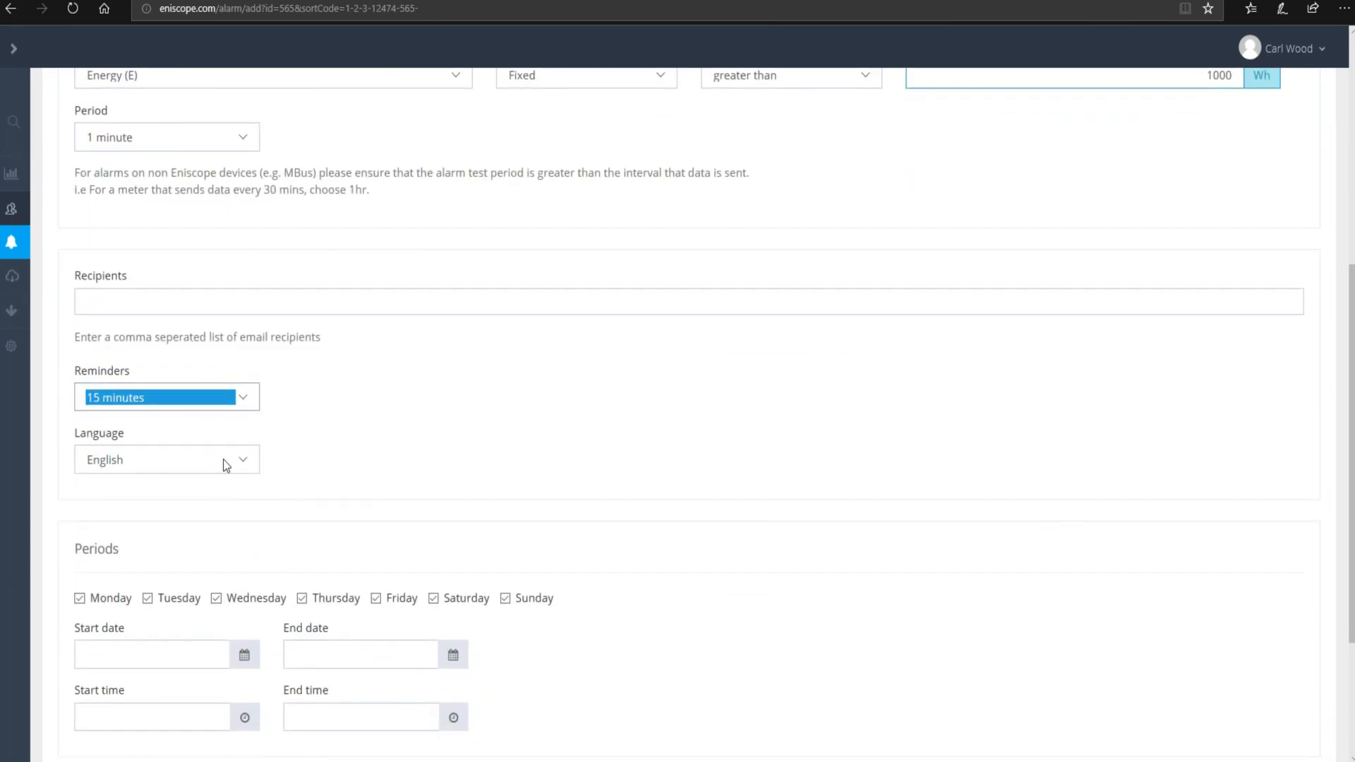
click(243, 457)
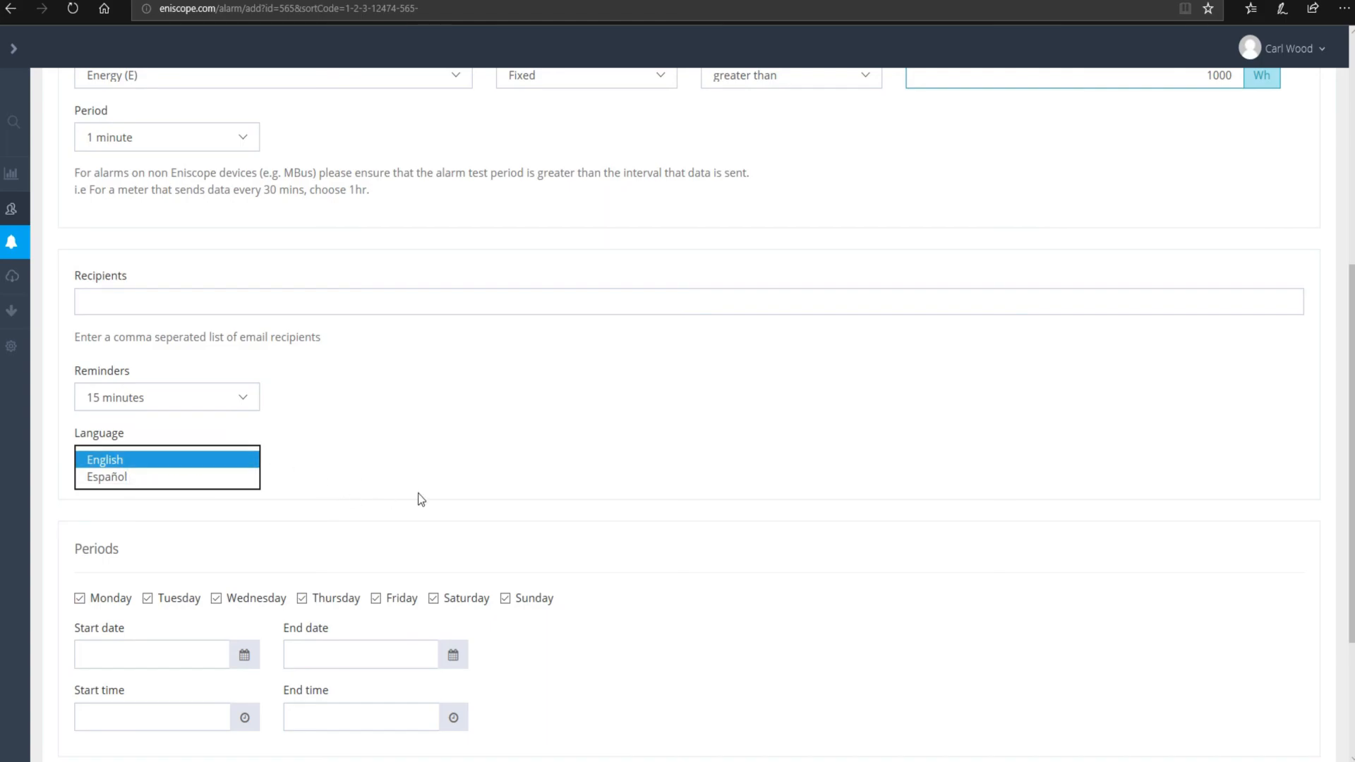
click(344, 487)
scroll(353, 438, down, 3)
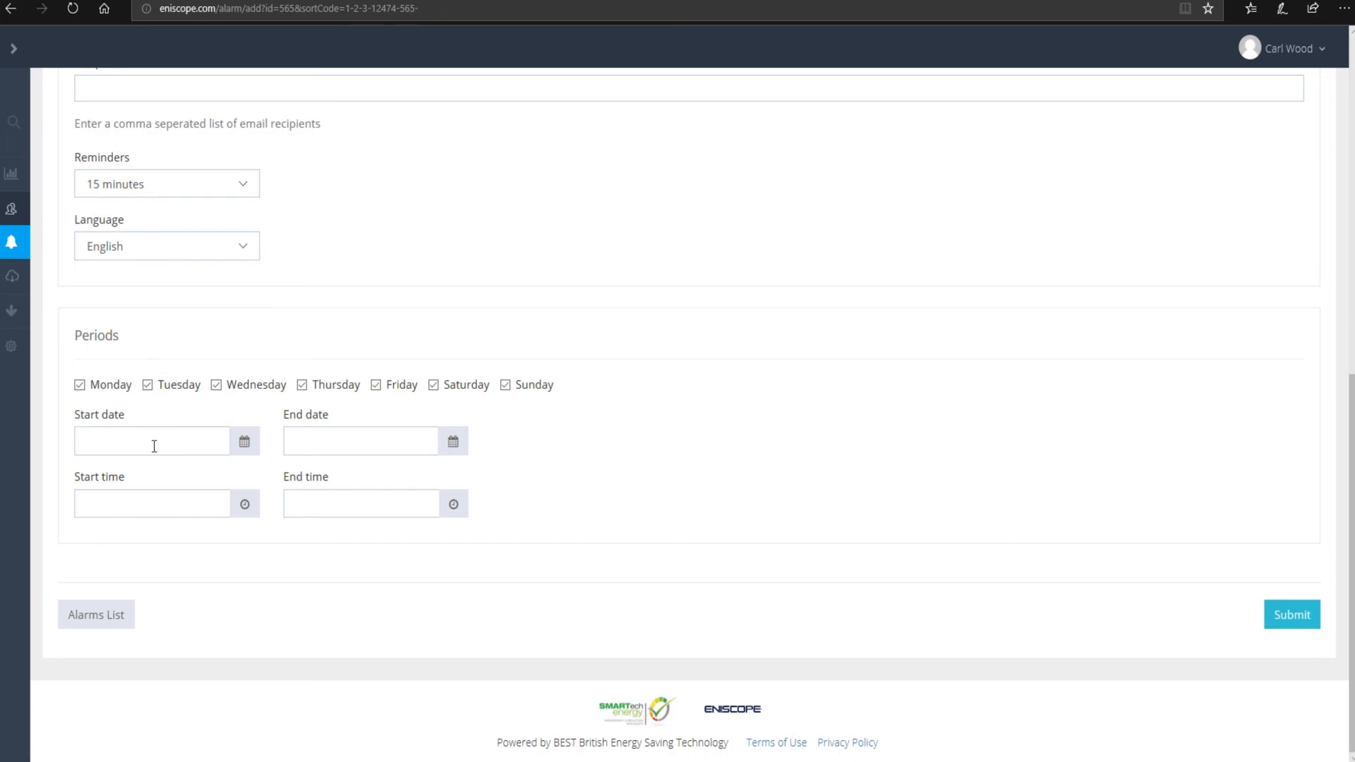
scroll(329, 496, up, 10)
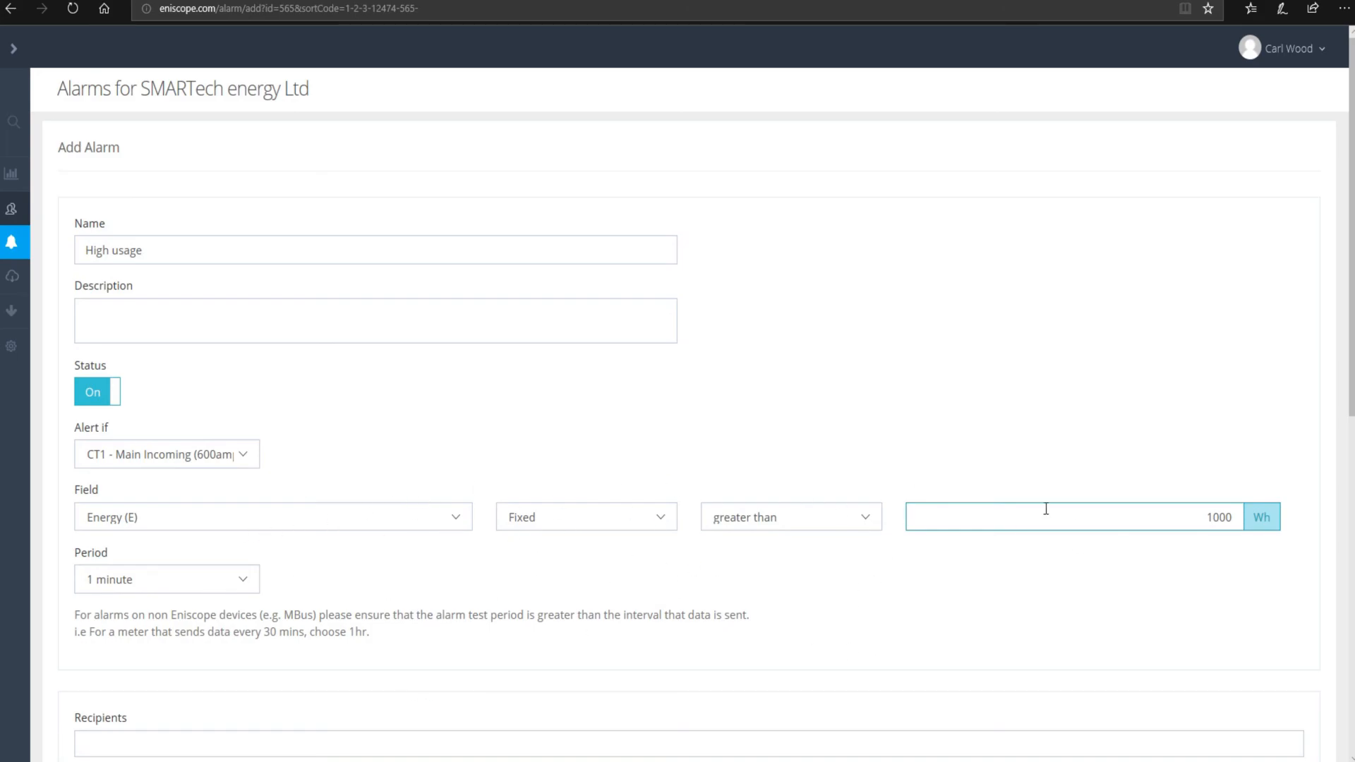
double_click(1216, 517)
click(148, 564)
scroll(201, 577, down, 9)
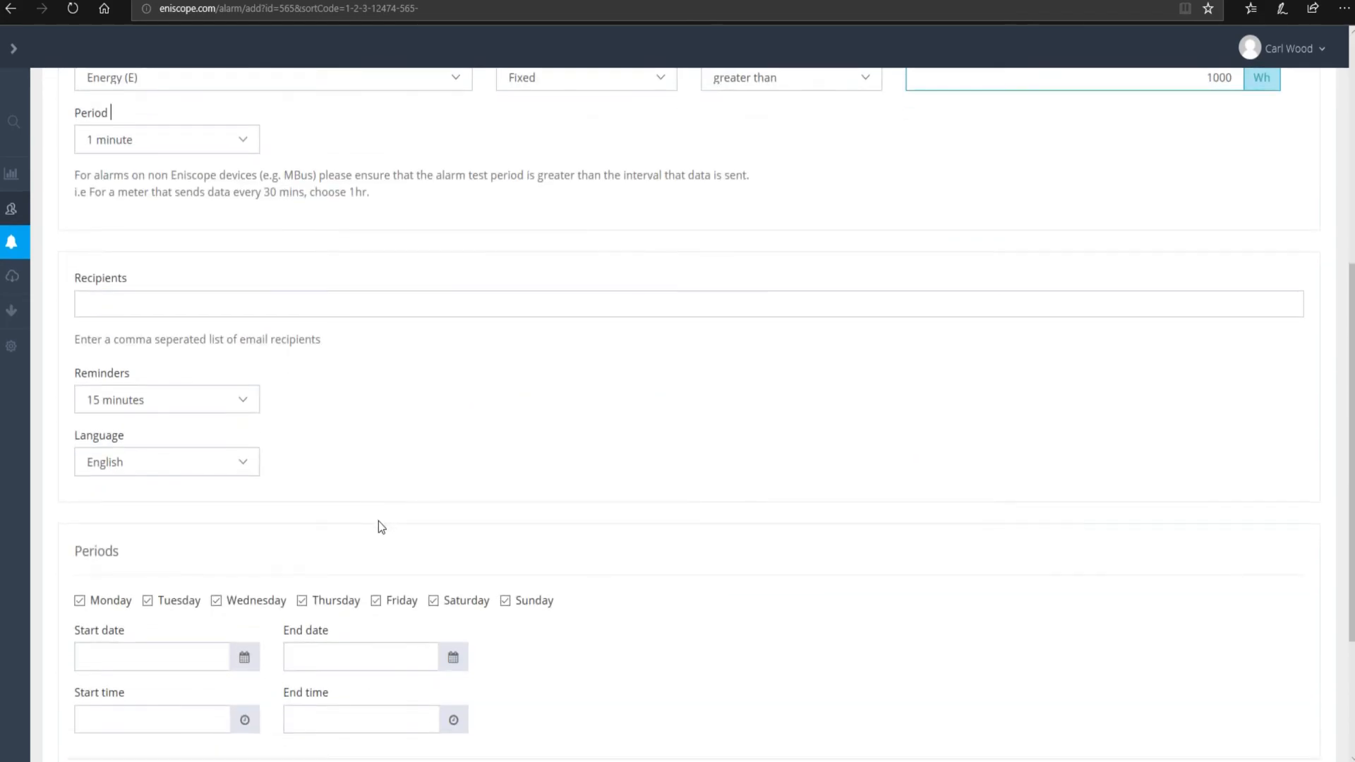
- Set the start date to 5 February 2019 and the end date to 20 February 2019, leaving start time blank
click(244, 442)
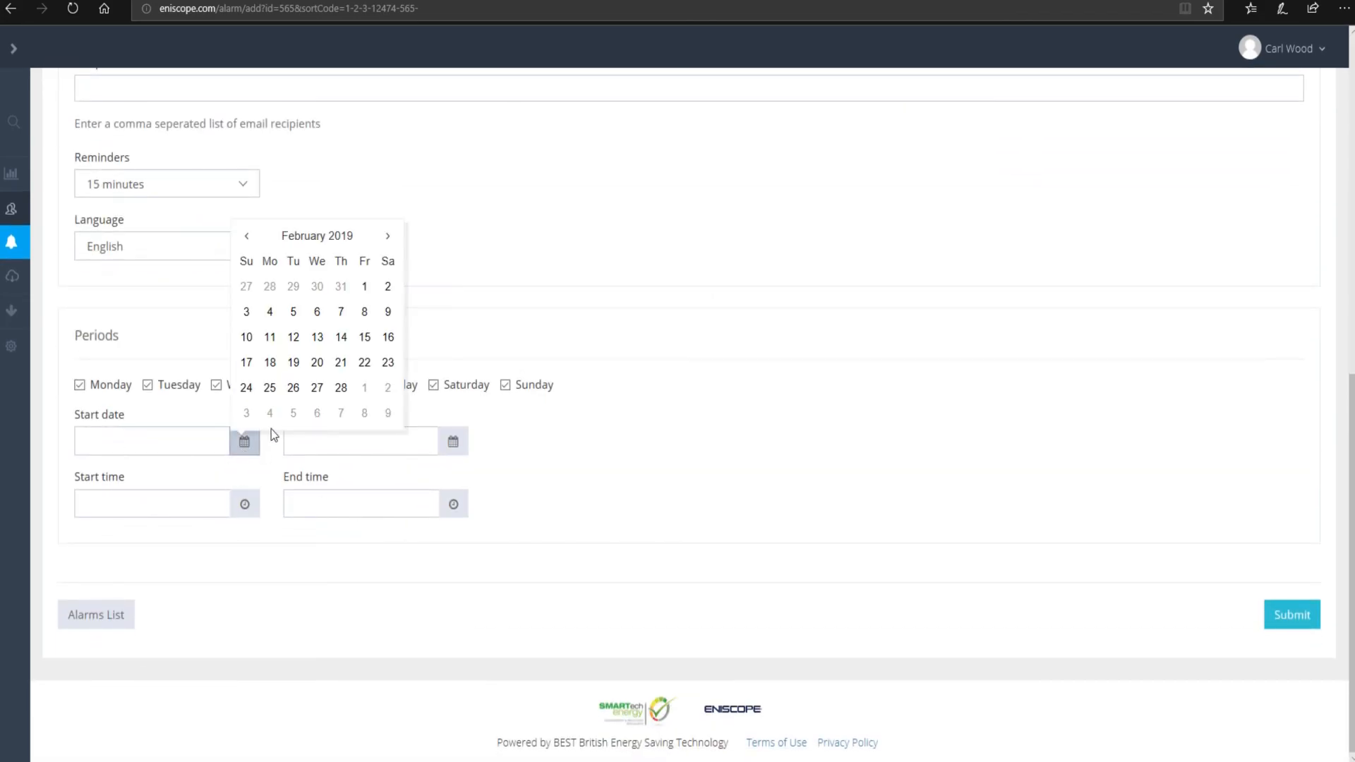
click(294, 311)
click(327, 432)
click(456, 445)
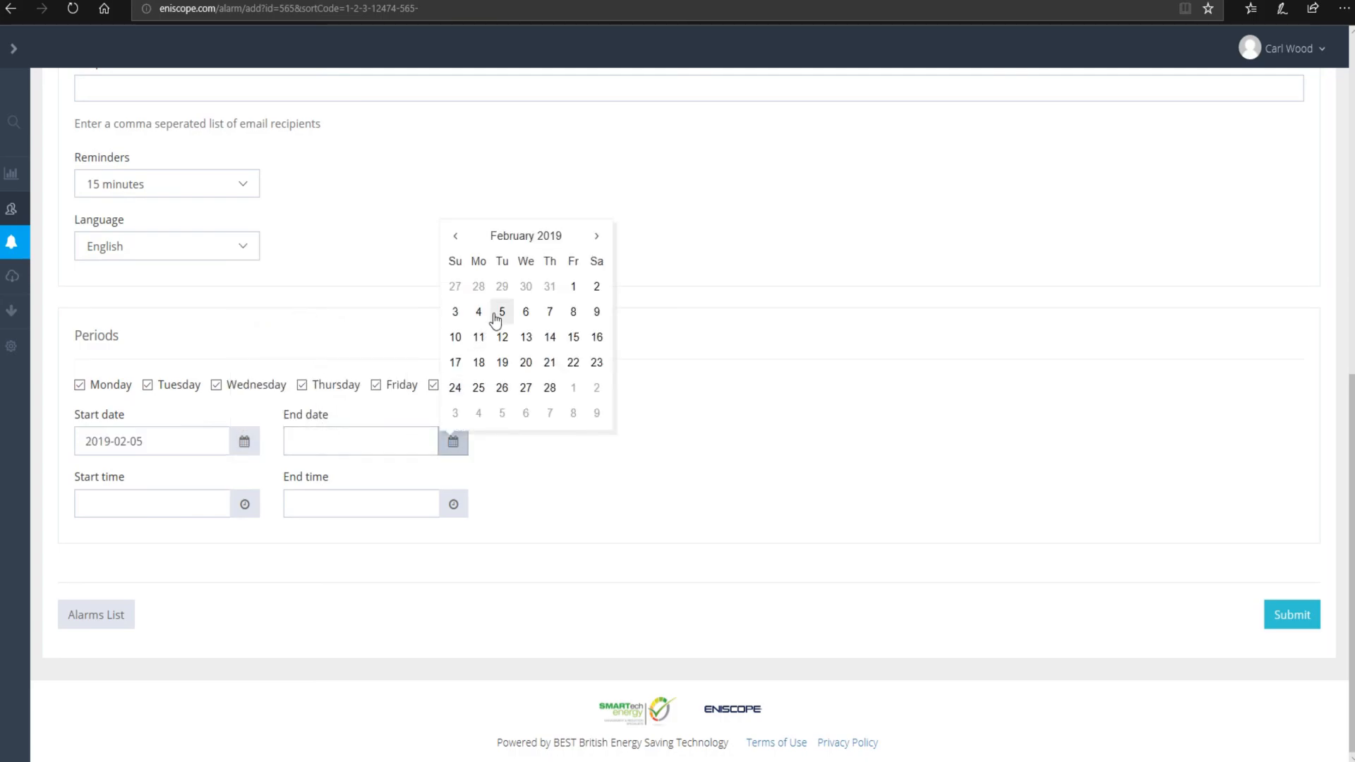
click(533, 366)
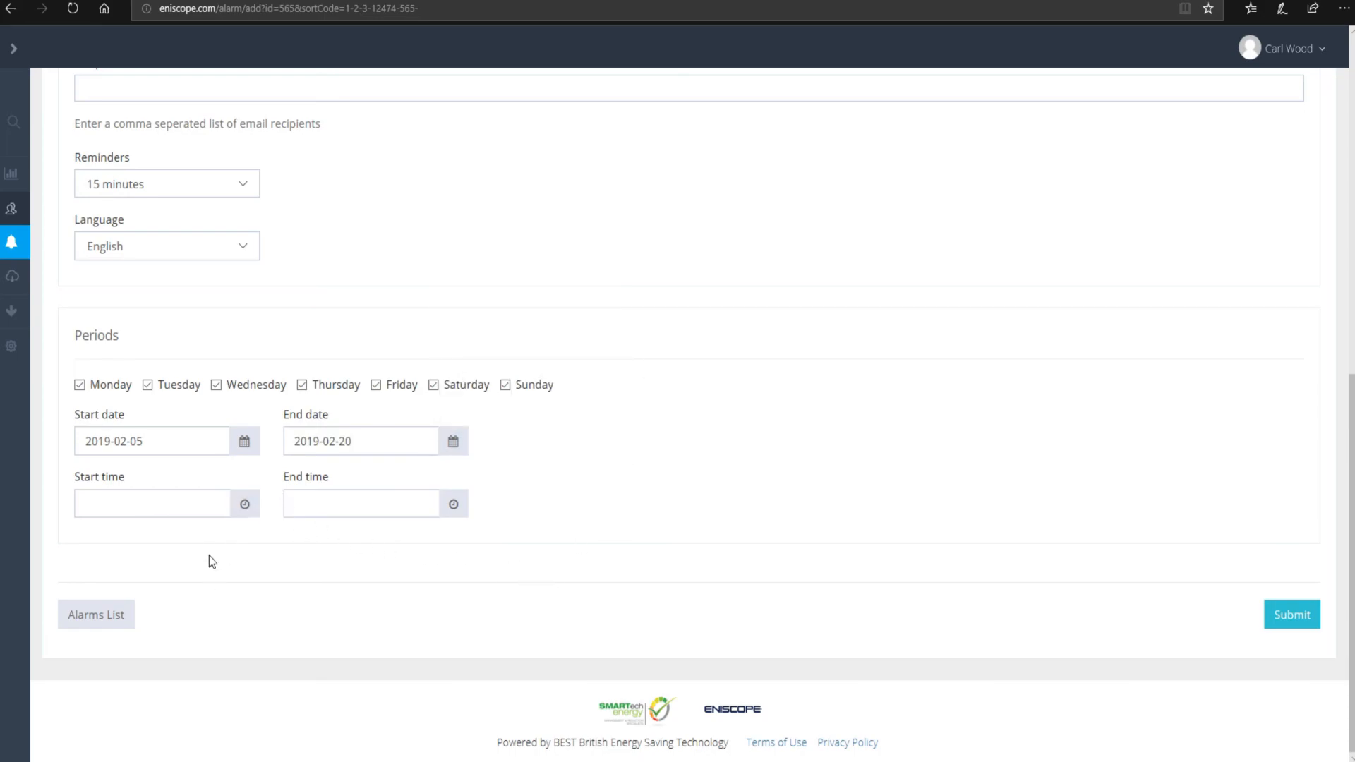
click(245, 505)
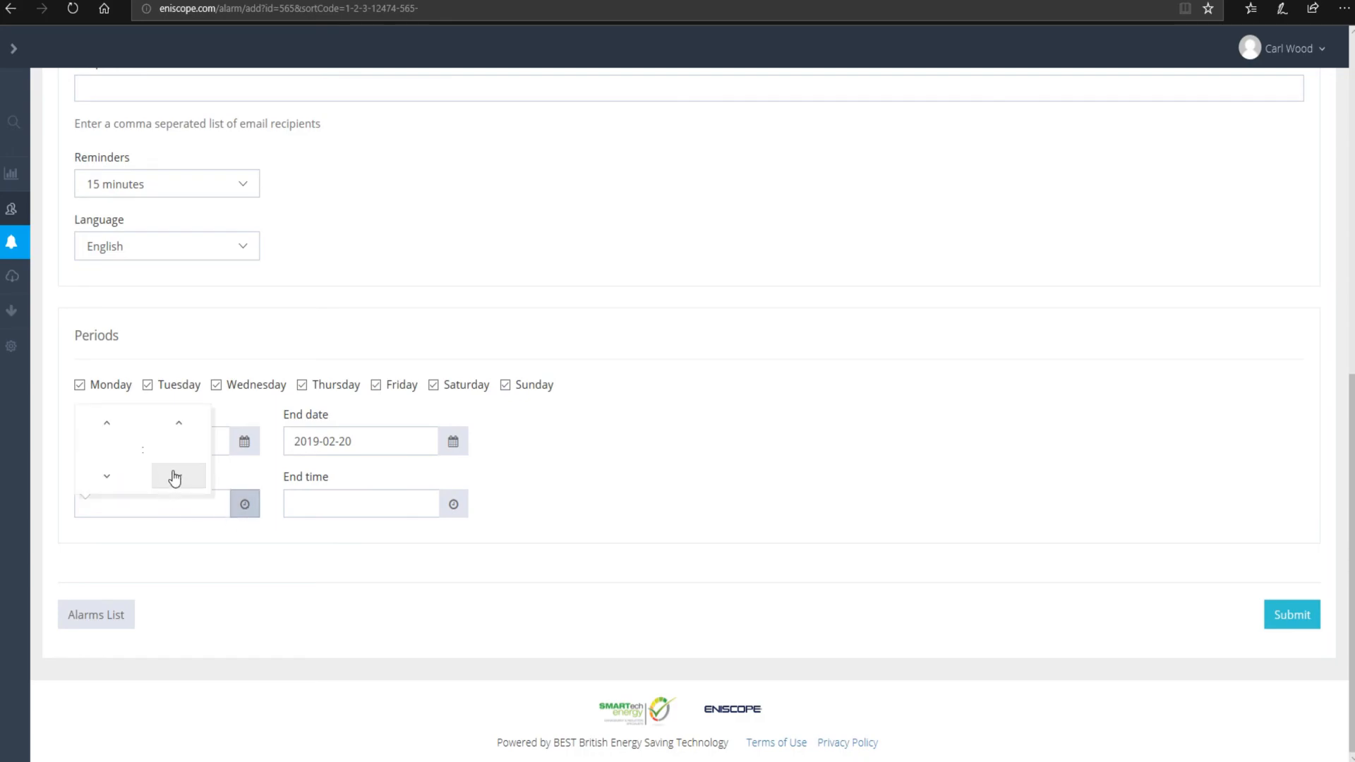
click(424, 595)
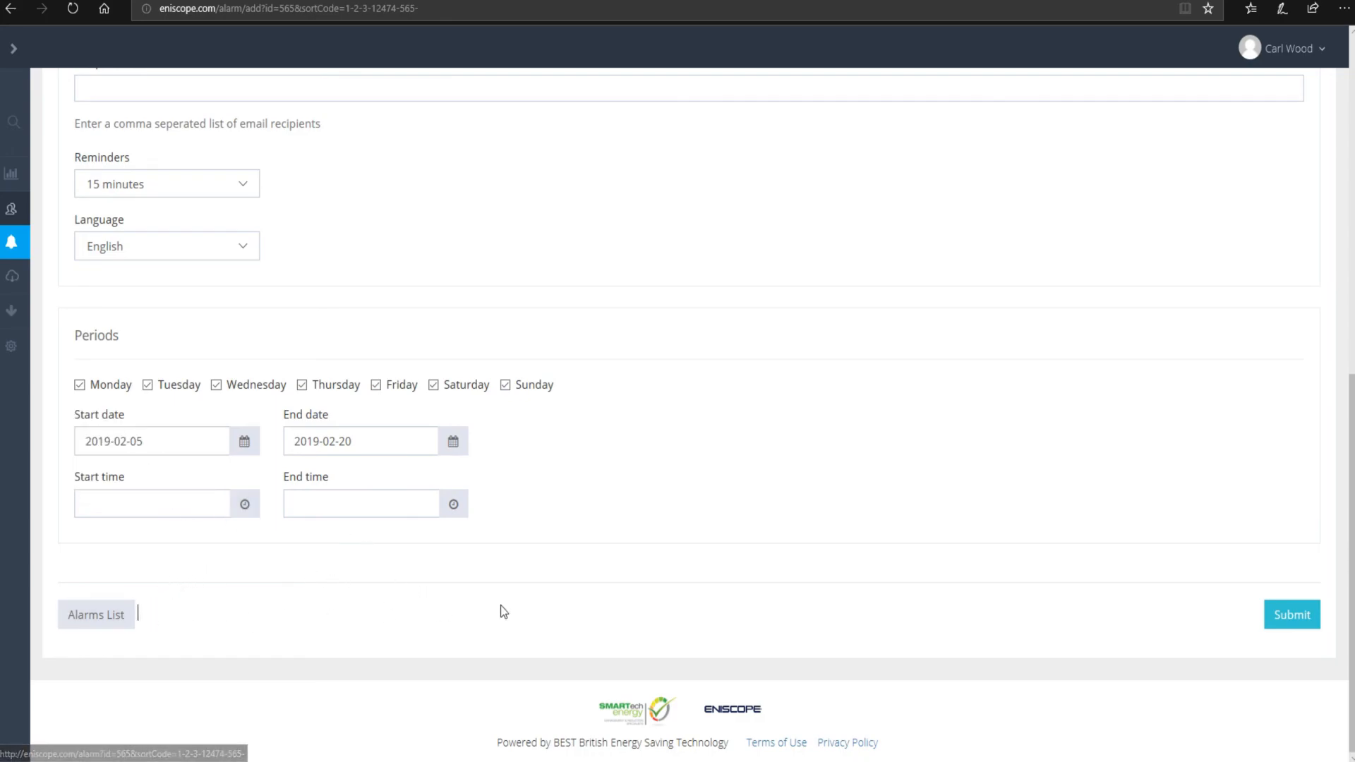